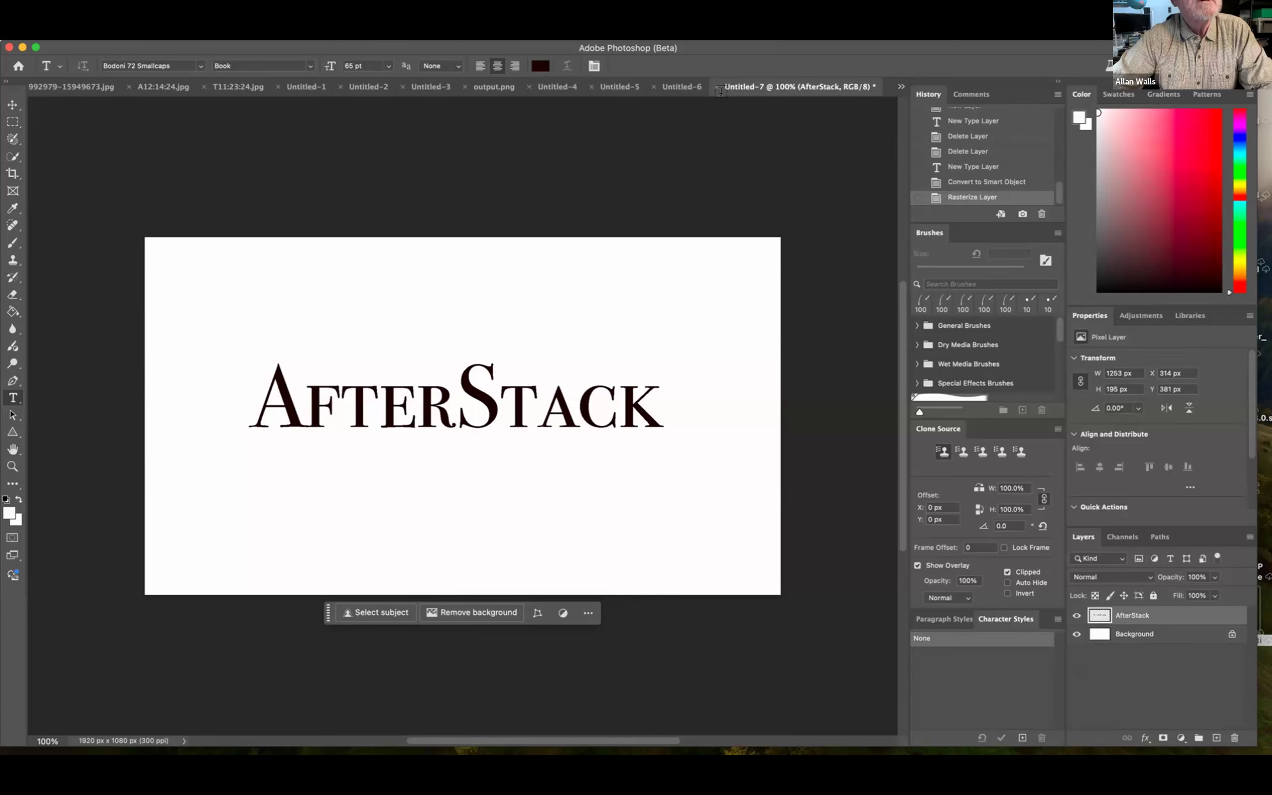
Try to edit the rasterized AfterStack lettering with the Type tool, deleting each stray placeholder text layer
click(643, 409)
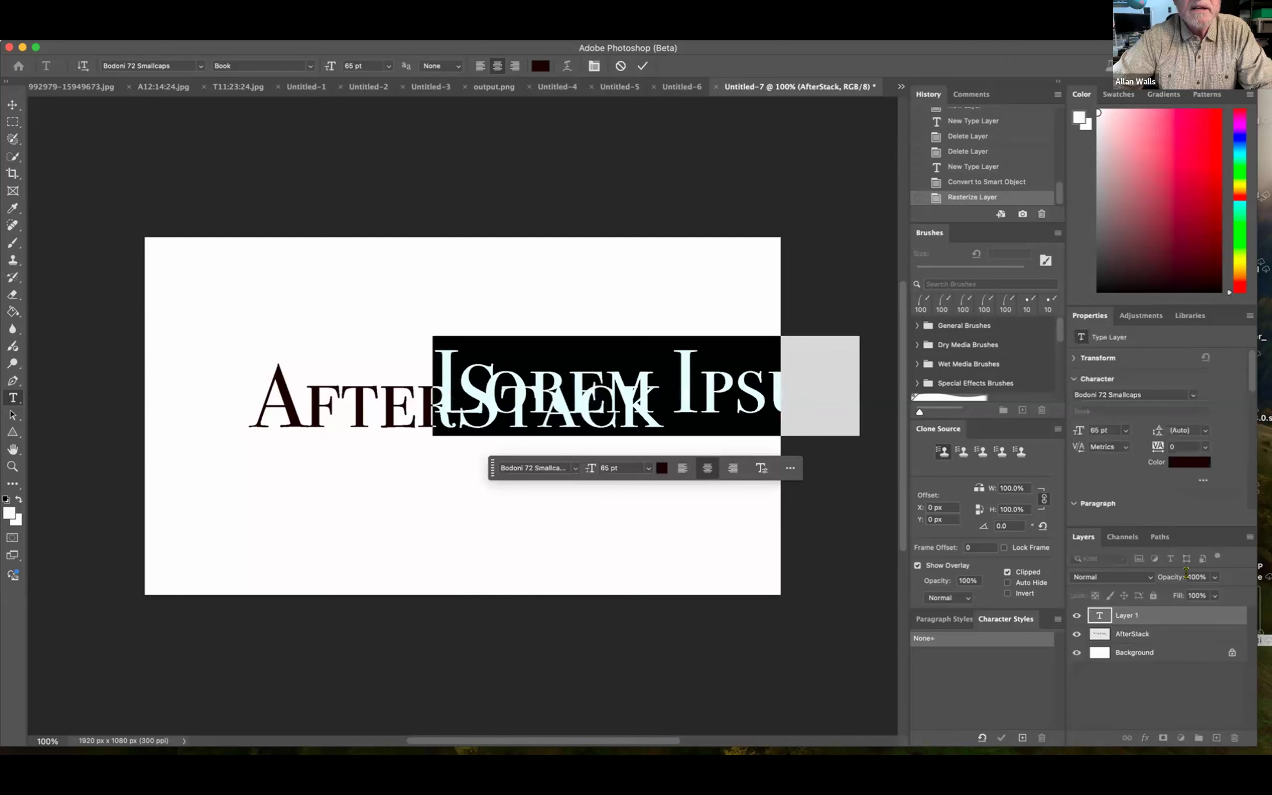
drag(1181, 612, 1232, 736)
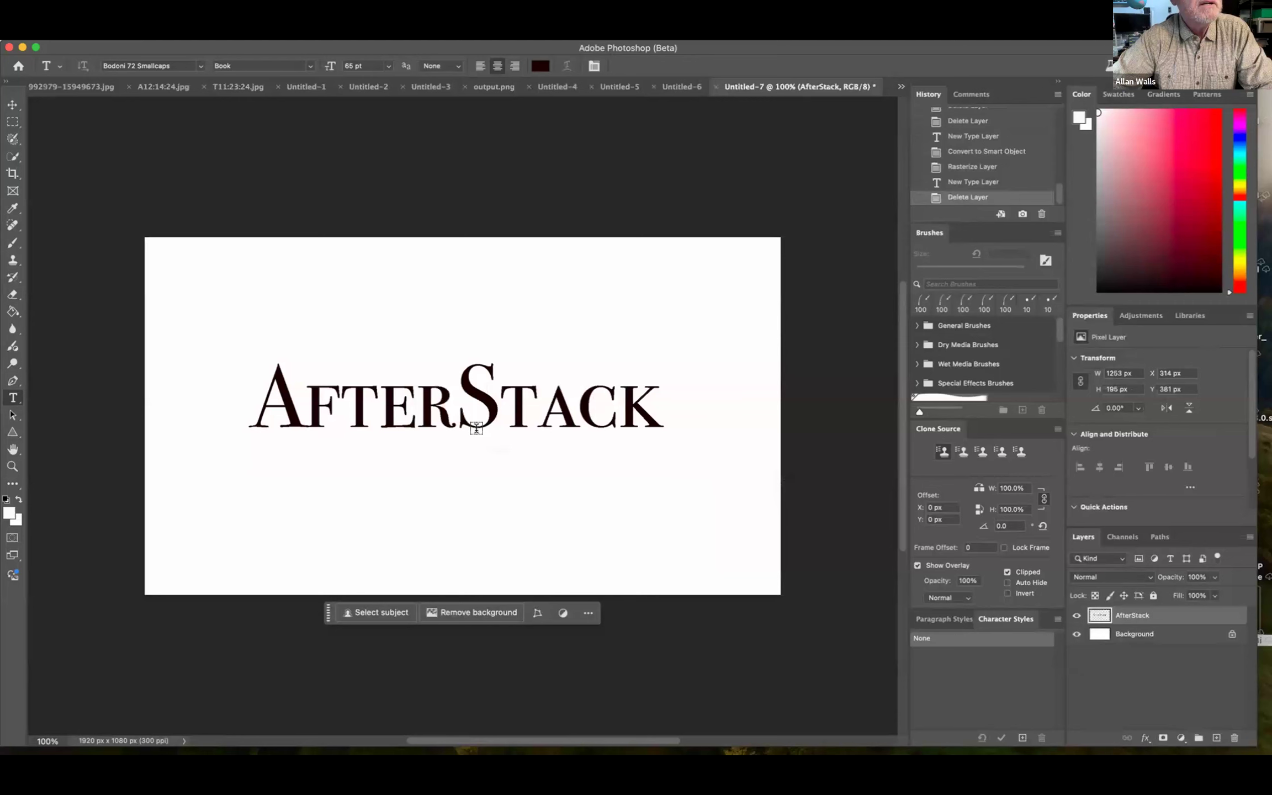
click(504, 409)
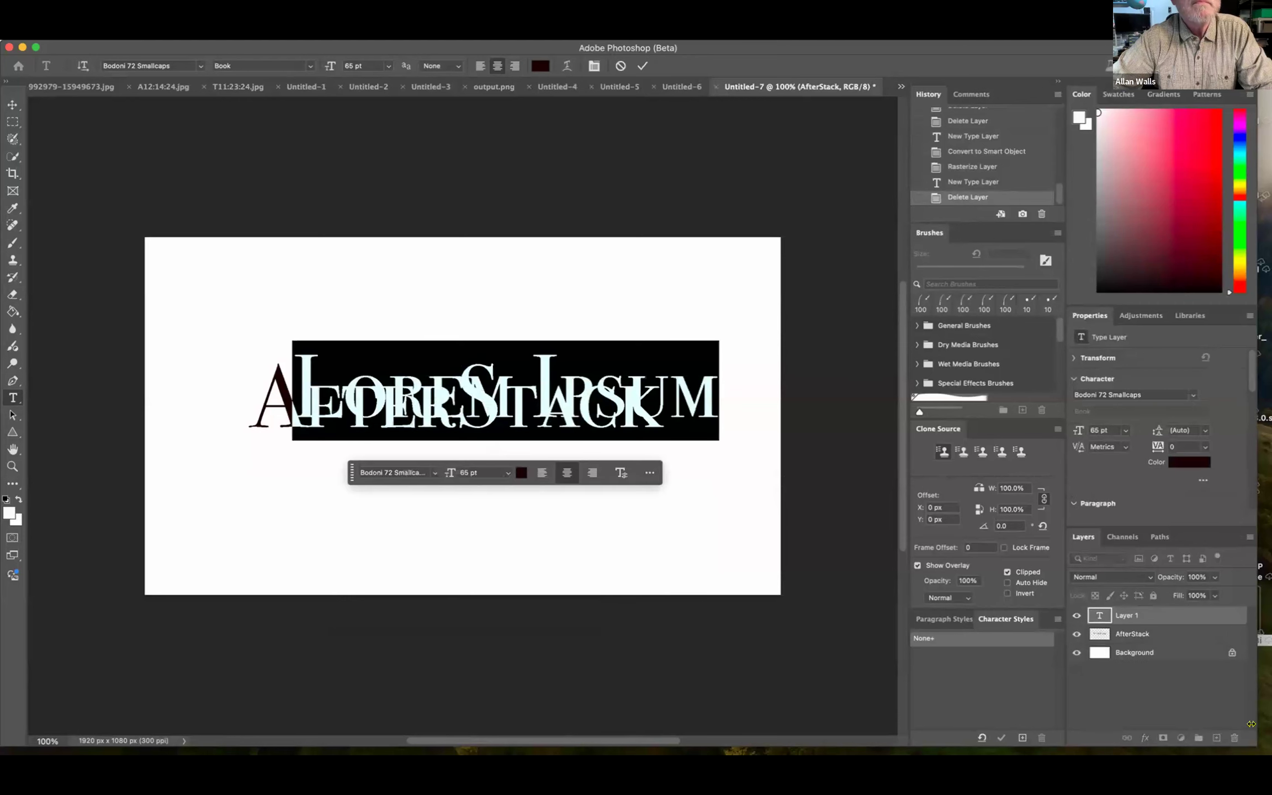
drag(1182, 617, 1233, 738)
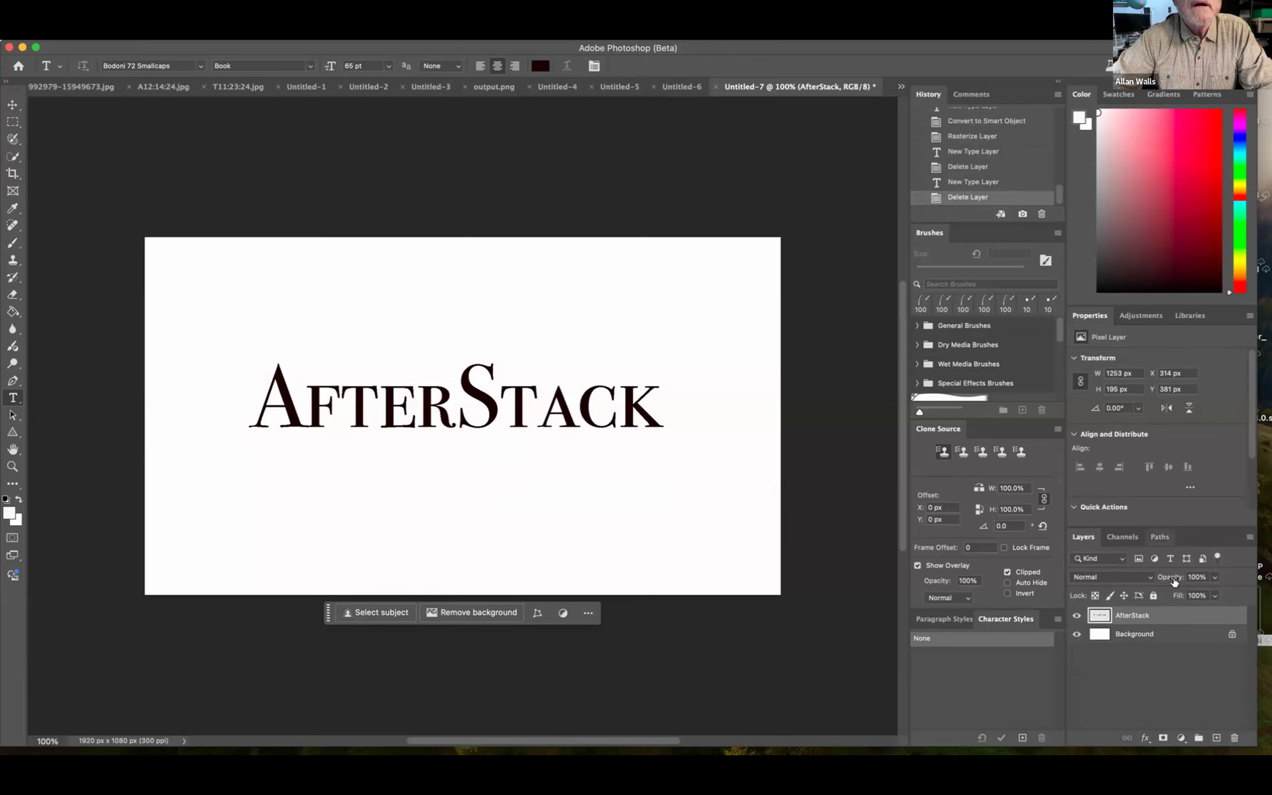
Delete the rasterized AfterStack layer, leaving only the white background
right_click(1181, 614)
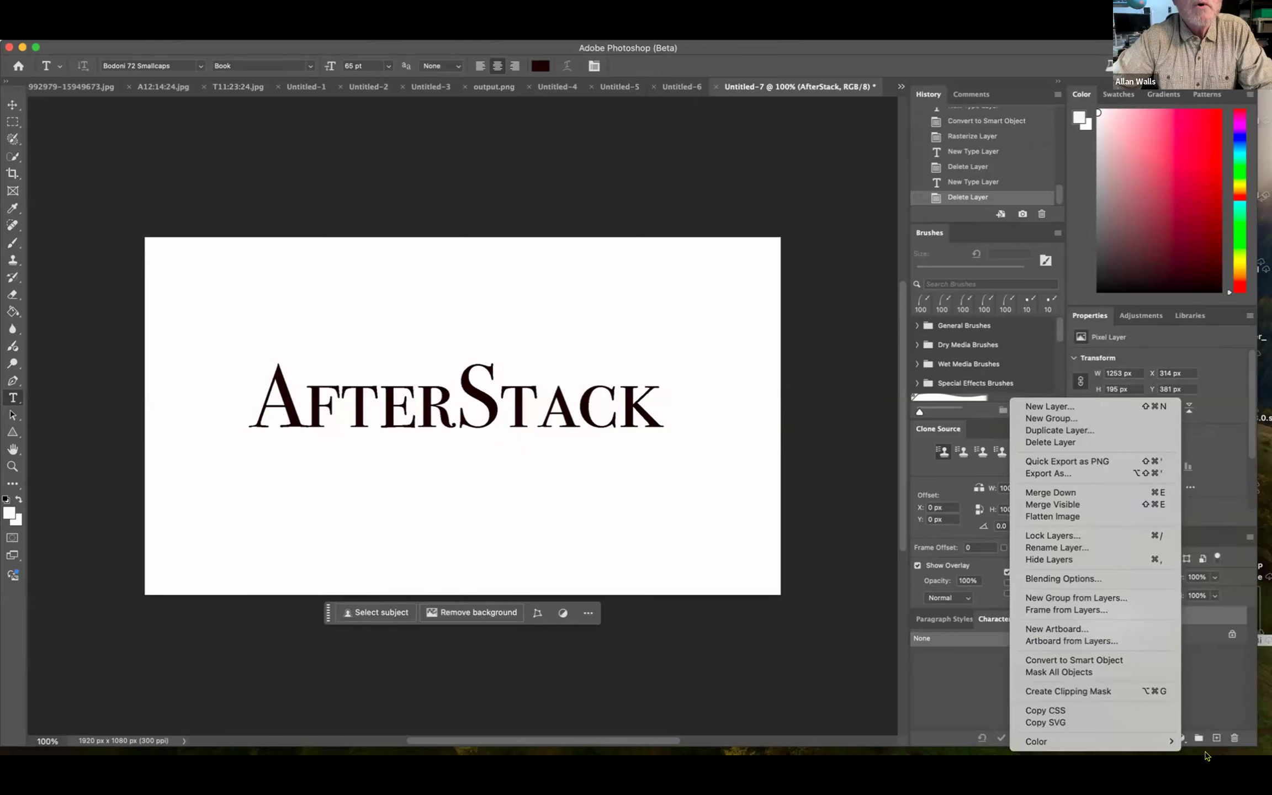
click(1205, 617)
drag(1196, 614, 1234, 738)
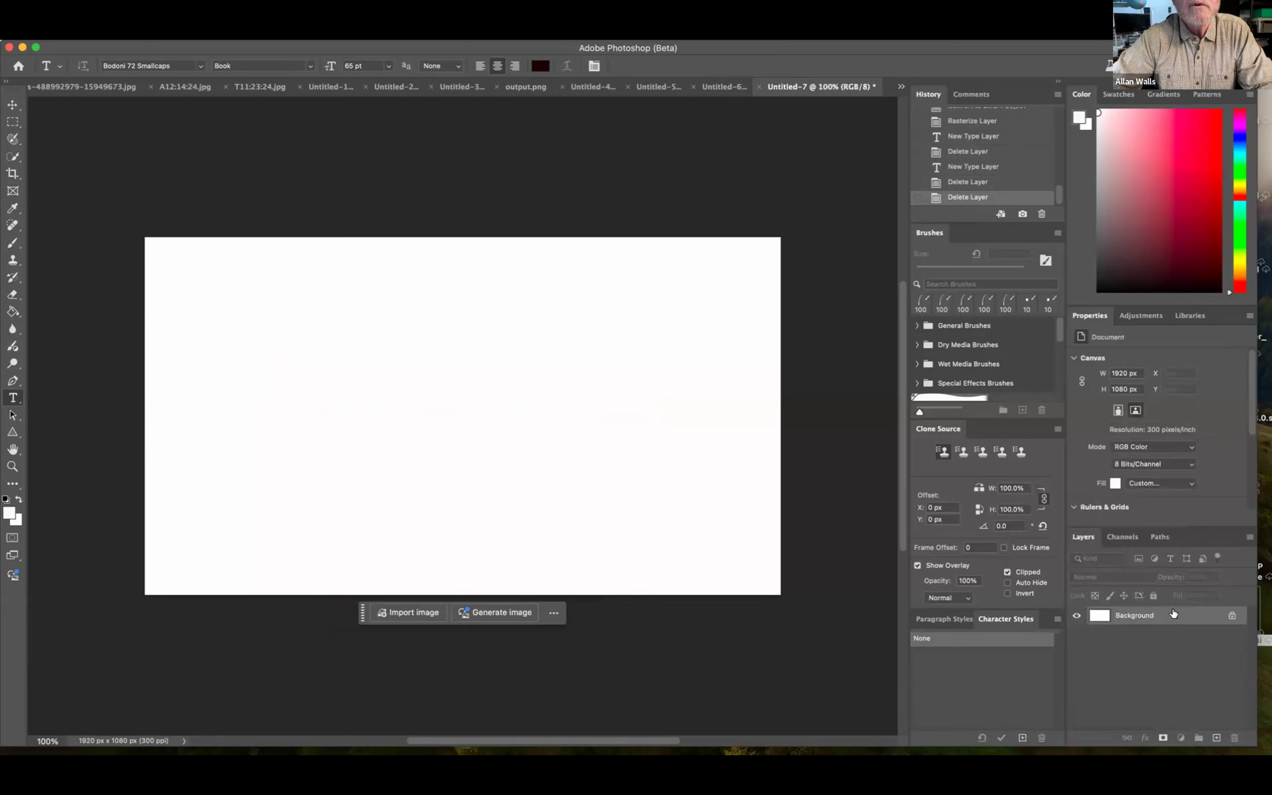
Add the text "AfterStack" at the centre of the canvas on a new layer and rasterize the type
click(1215, 737)
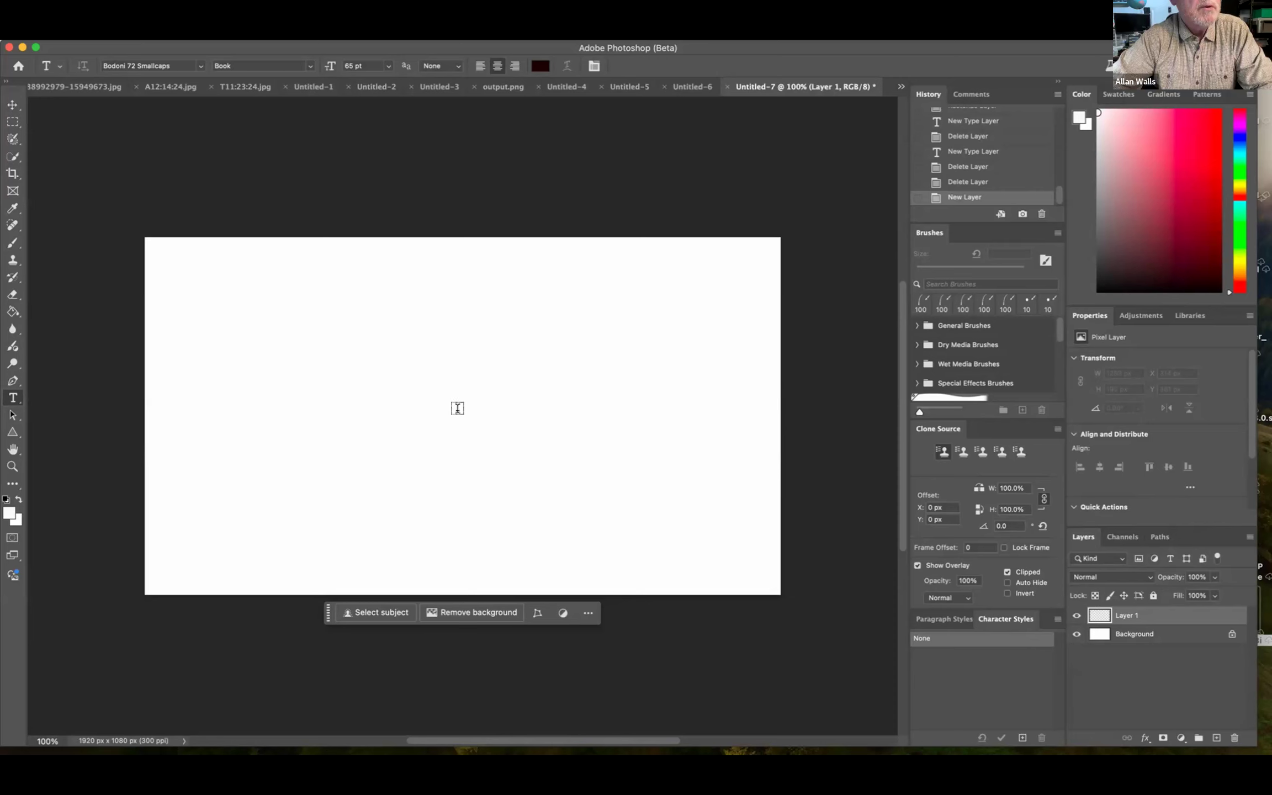
click(464, 406)
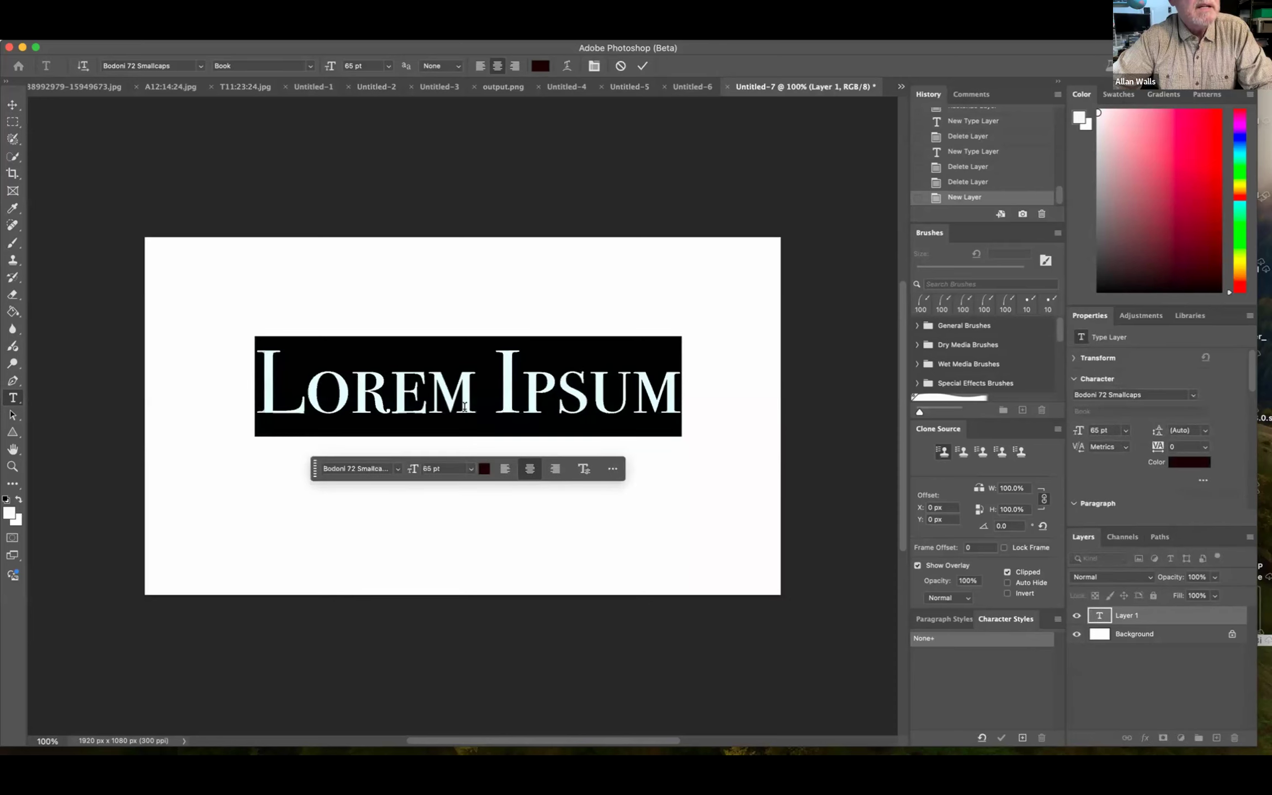
text(Af)
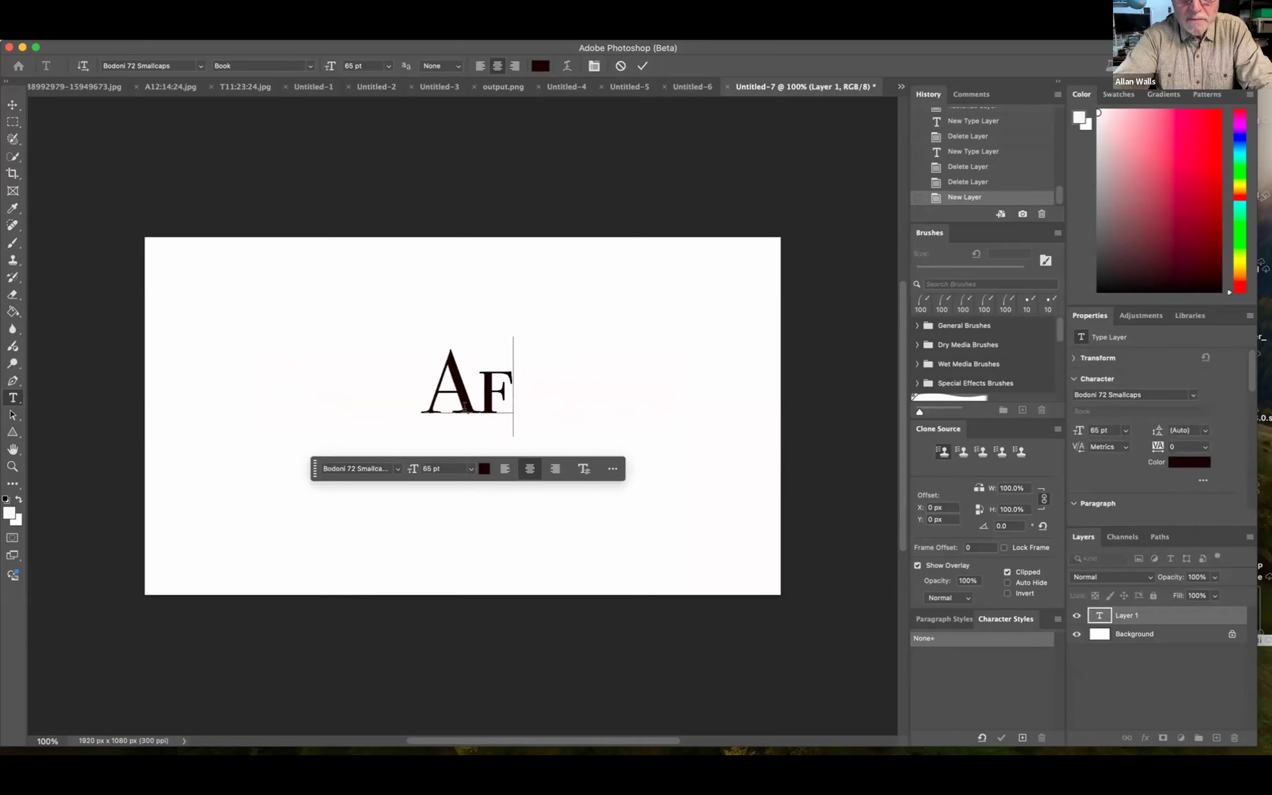
text(terStack)
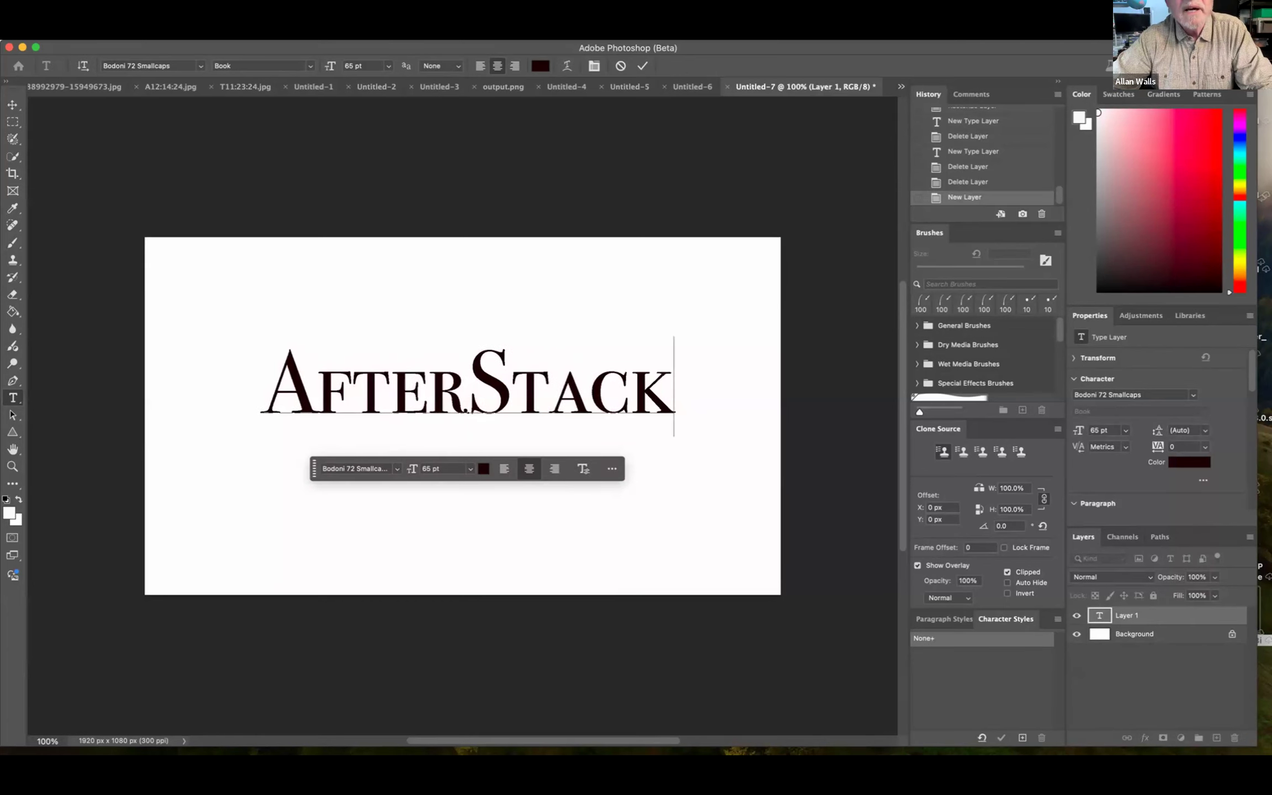
right_click(1180, 615)
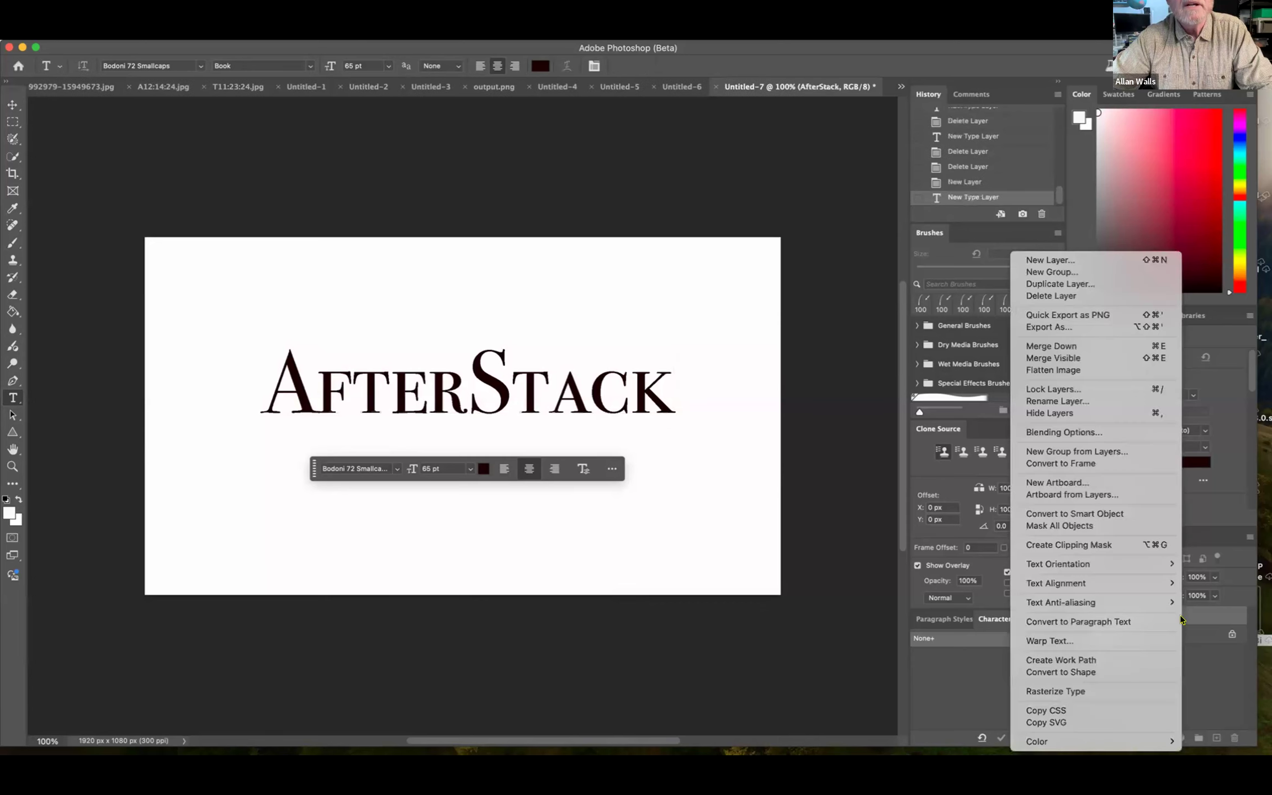
click(1047, 691)
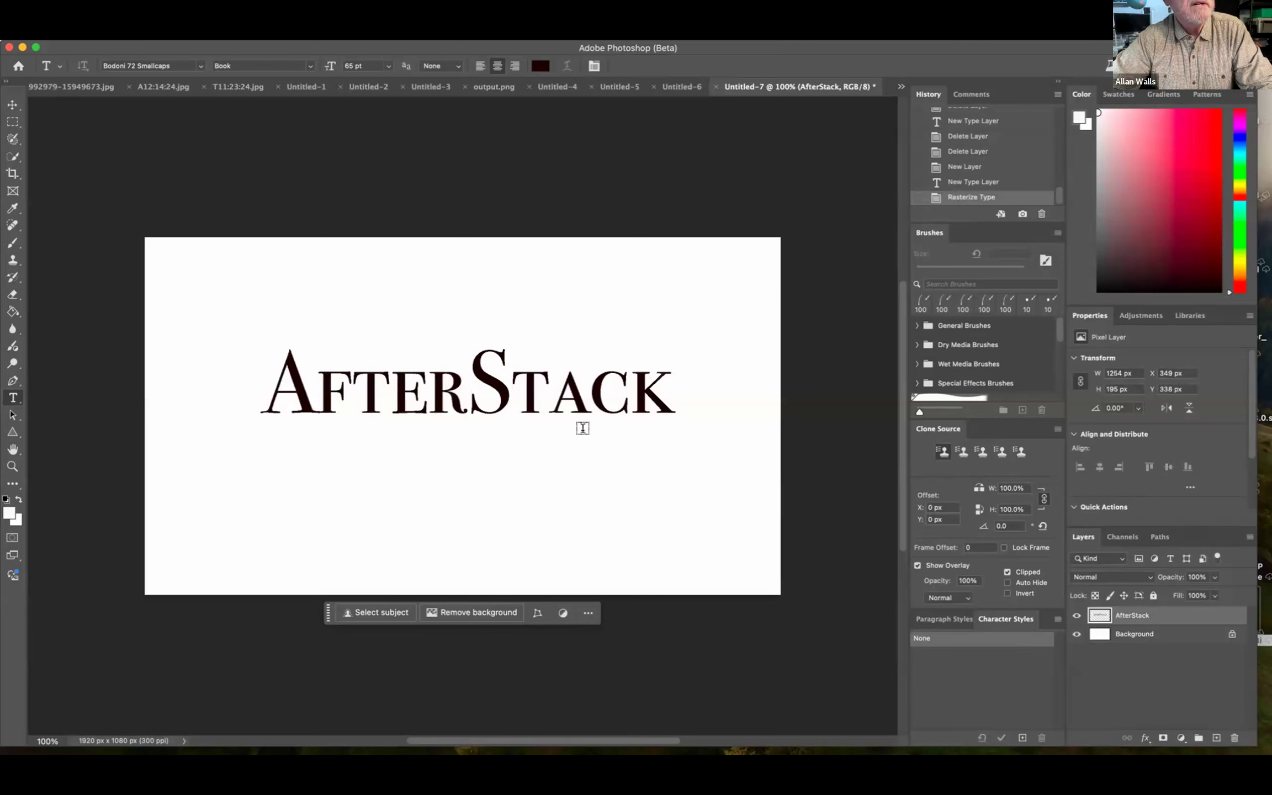
Try to place a text cursor inside the newly rasterized AfterStack lettering, discarding the placeholder text layers
click(650, 398)
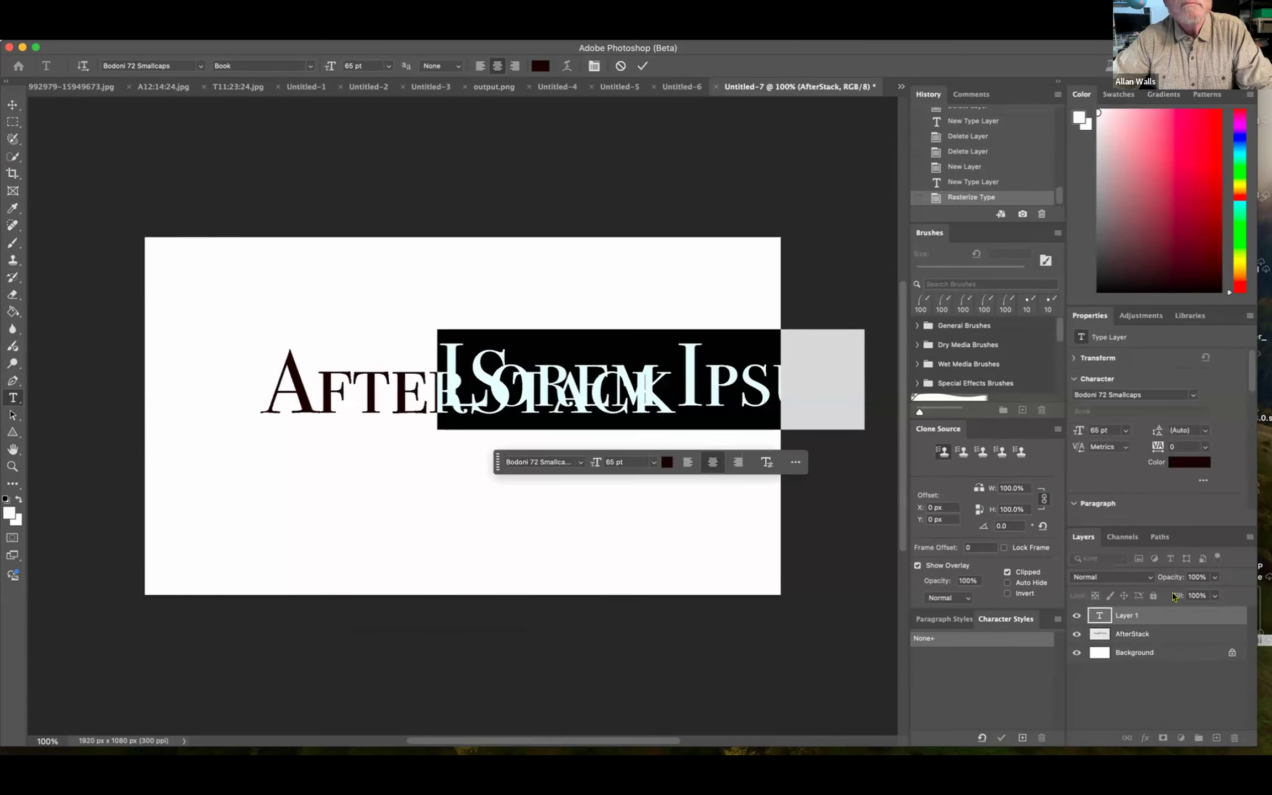
drag(1181, 613, 1234, 739)
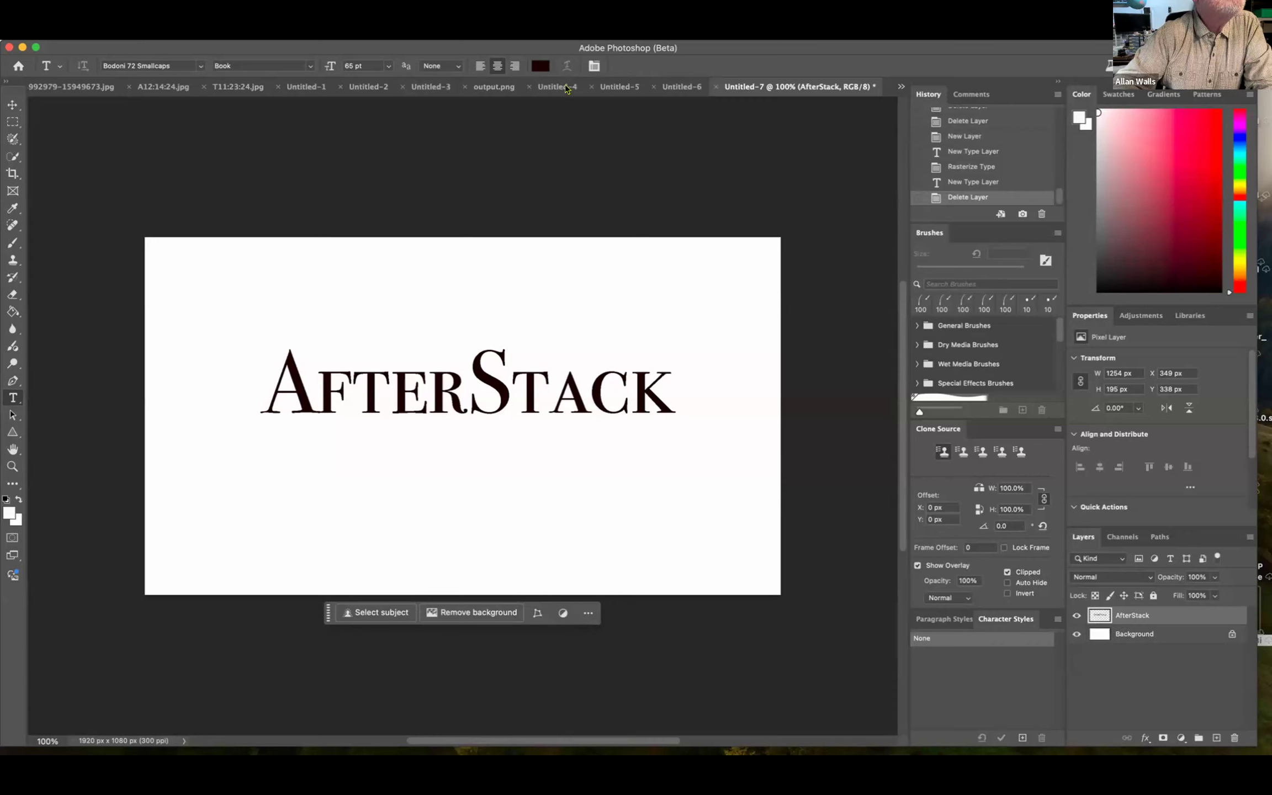
right_click(1184, 613)
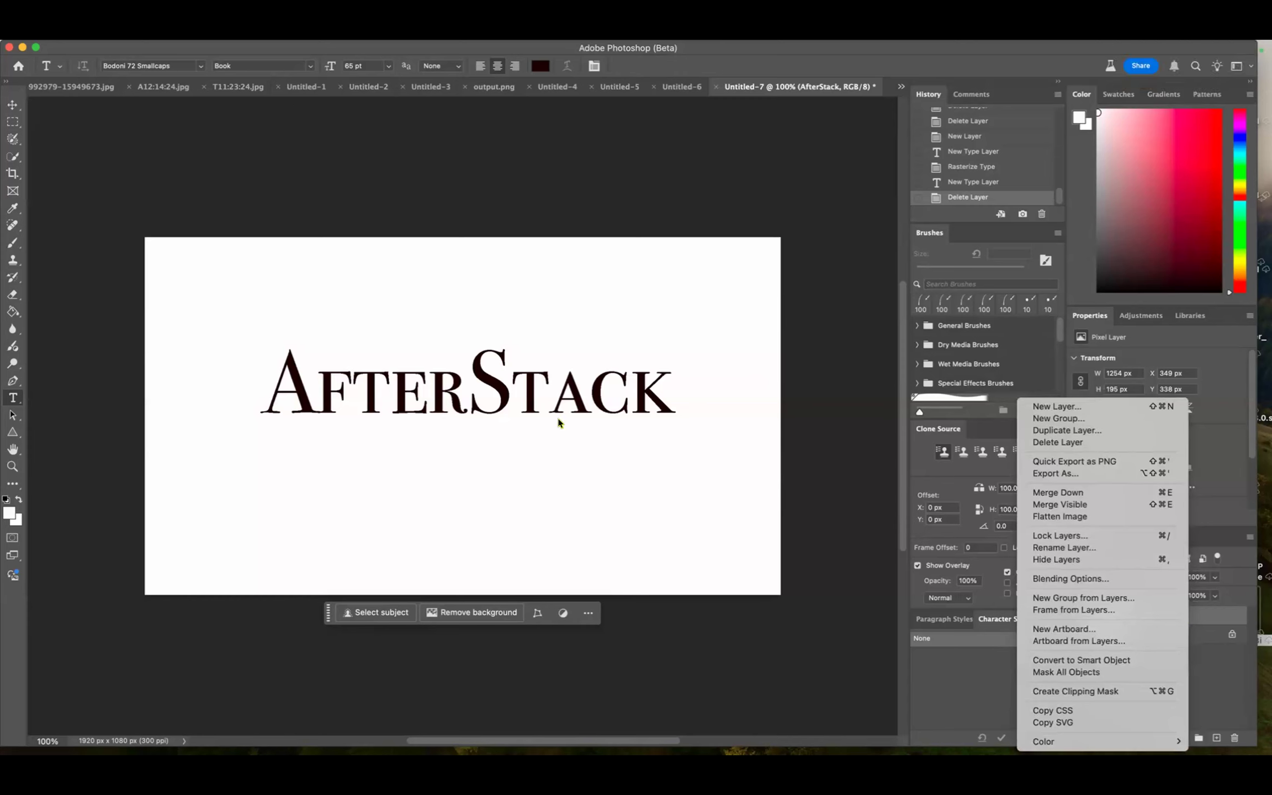
click(1202, 615)
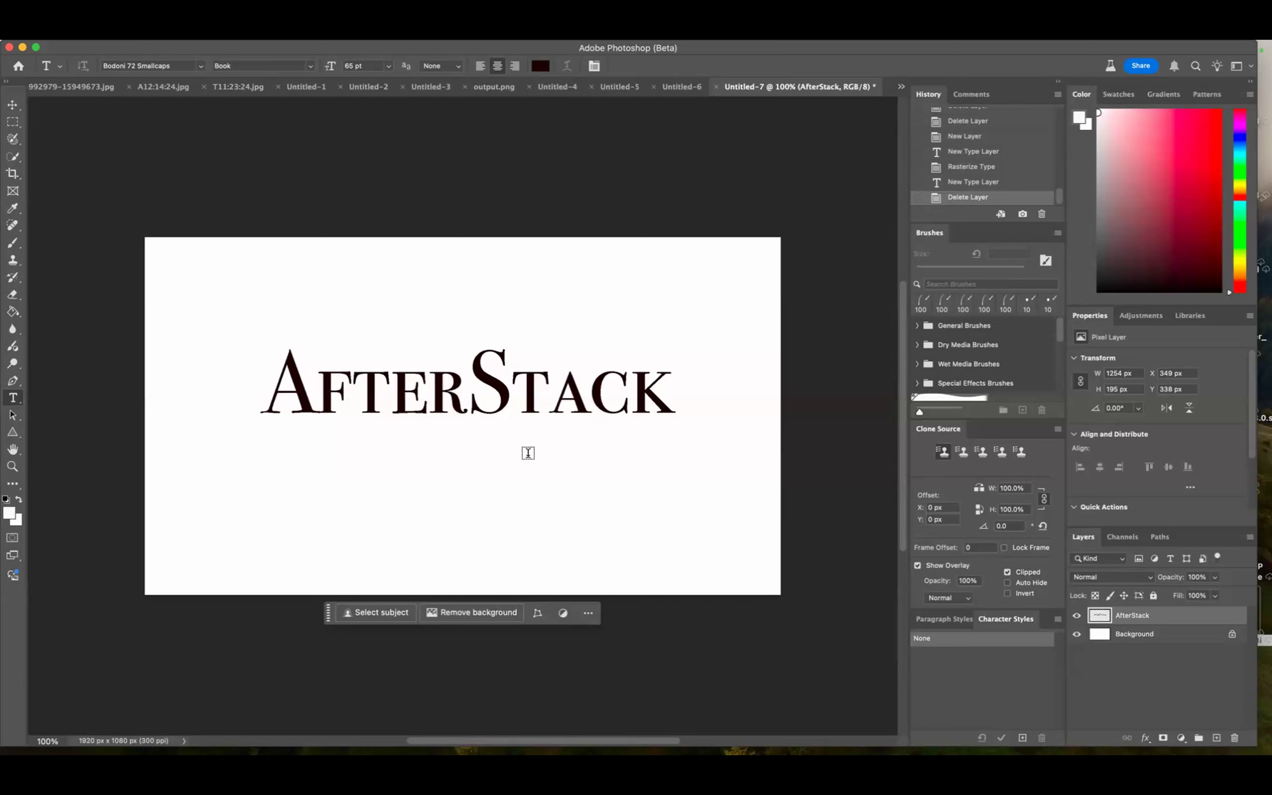
click(314, 406)
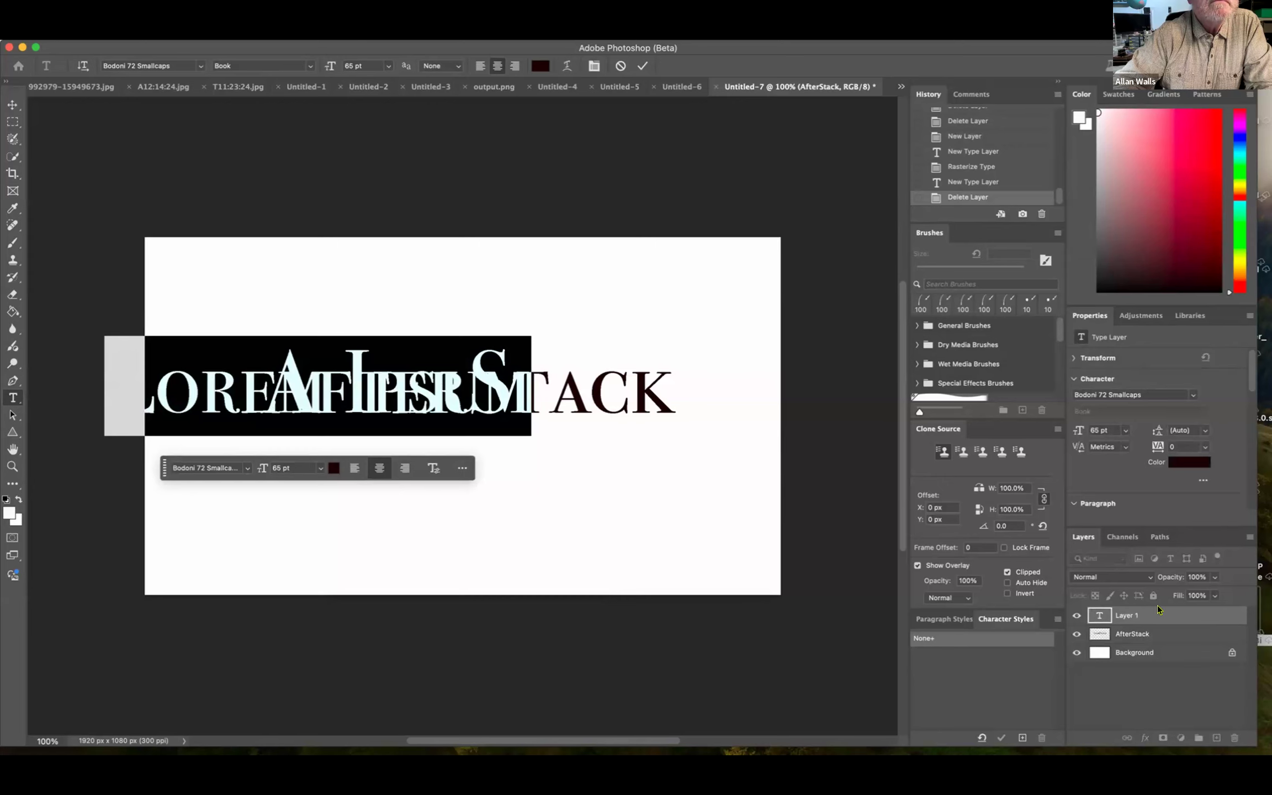
key(Escape)
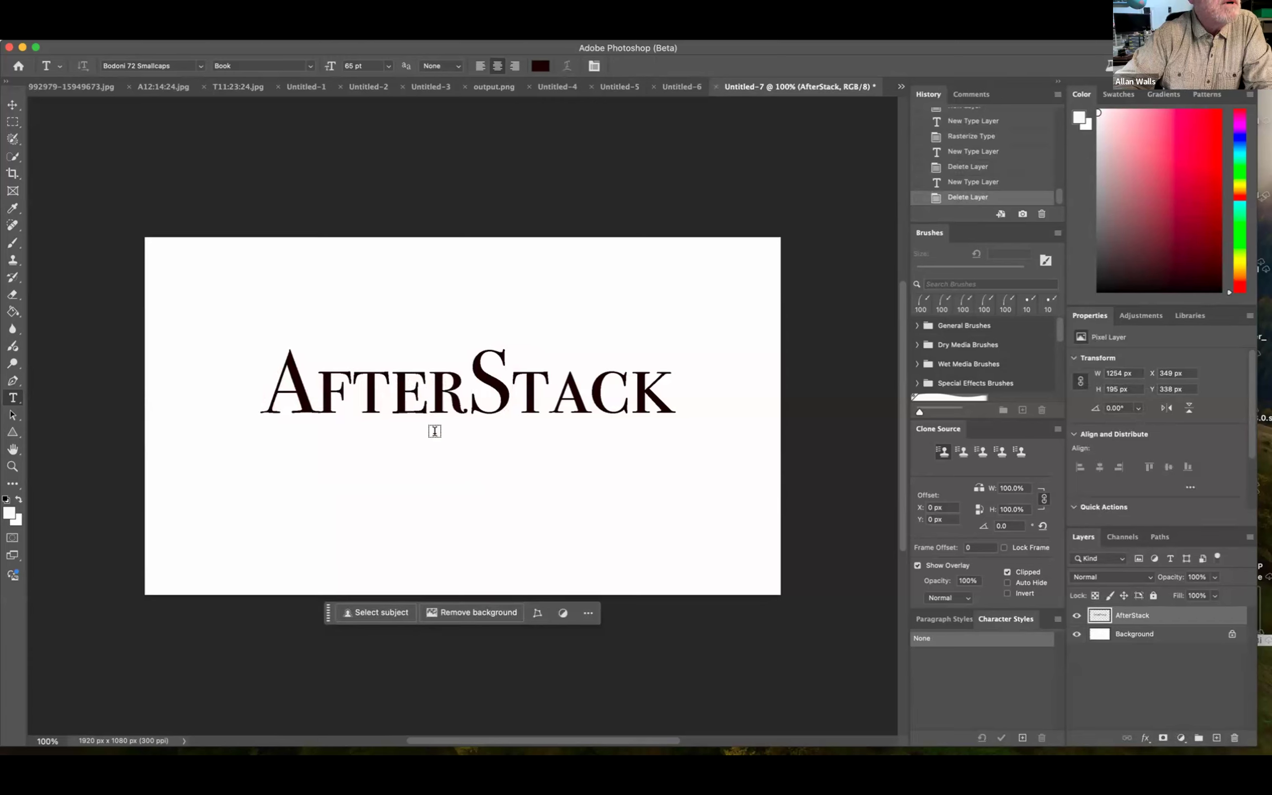
Try to select the rasterized letters by sweeping the Type tool across them, and delete the stray paragraph text layer
drag(268, 412, 607, 397)
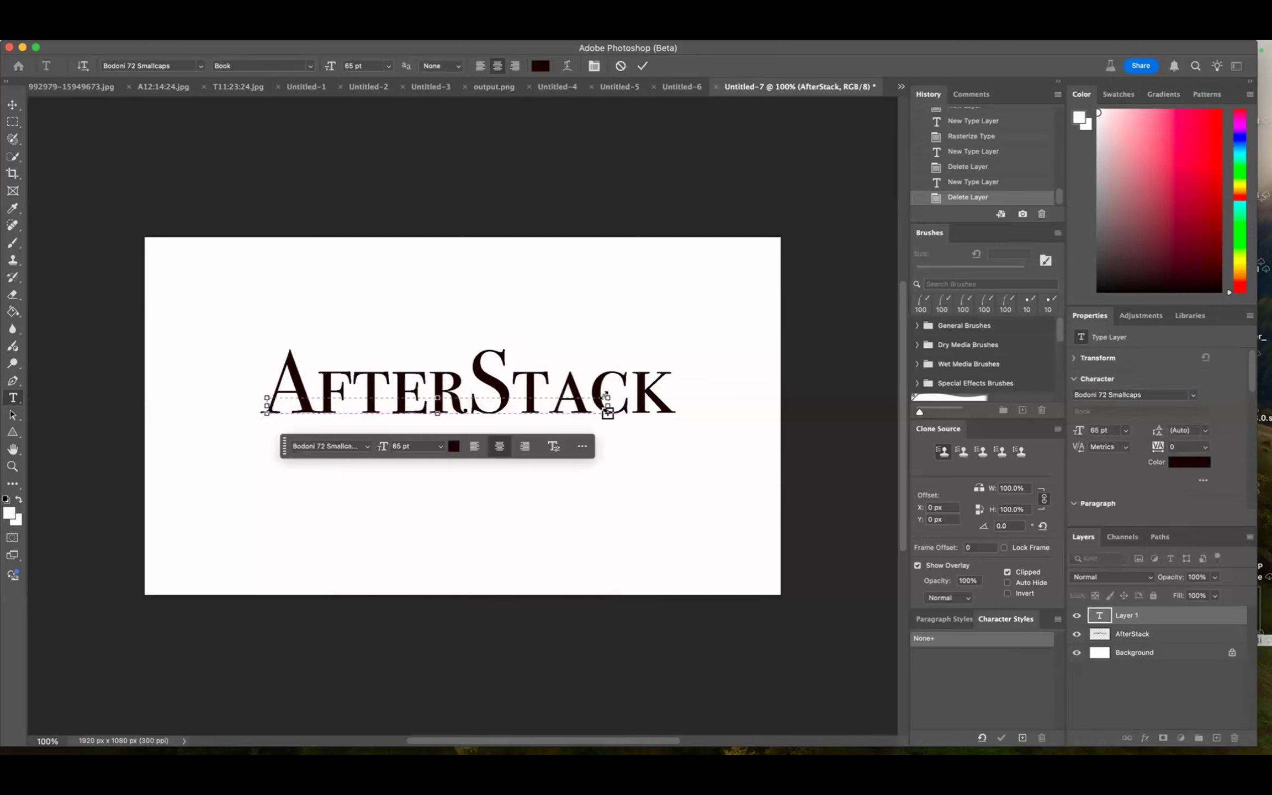
click(1185, 620)
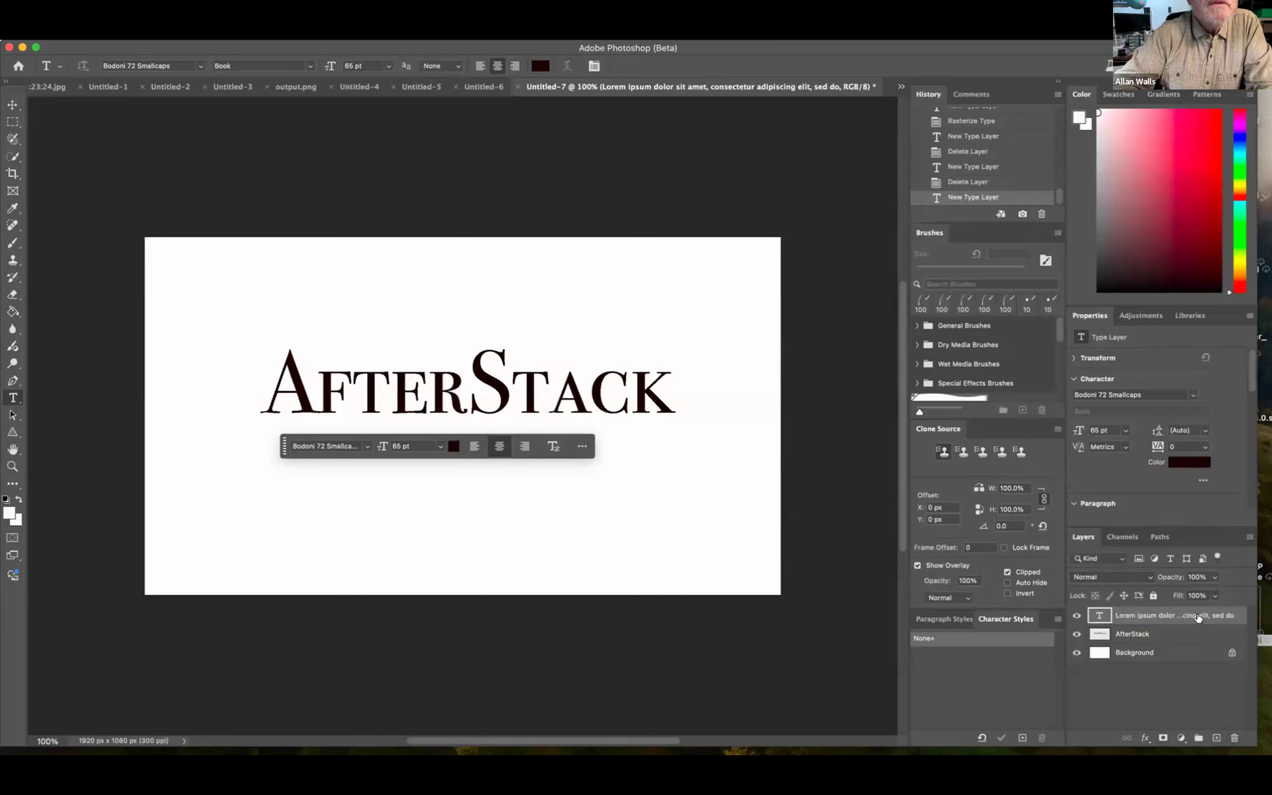
drag(1217, 653, 1235, 738)
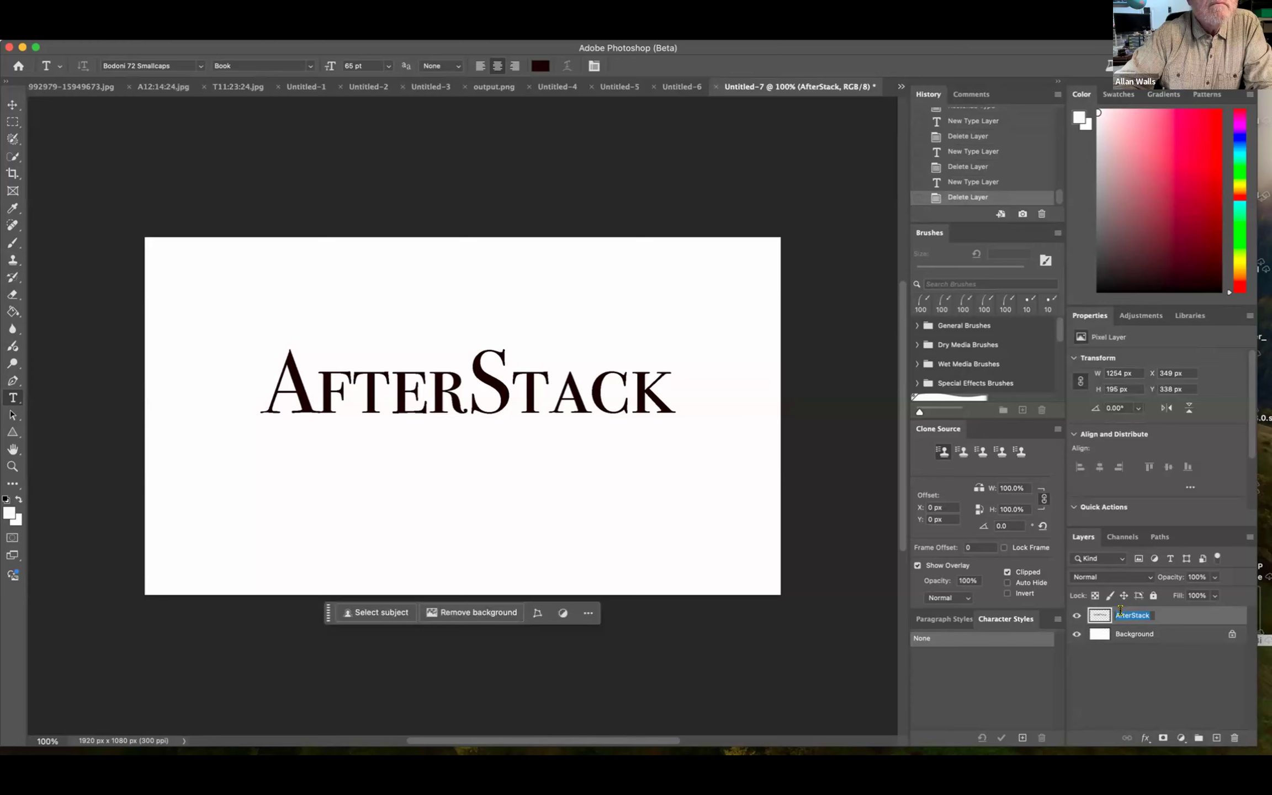
Open the AfterStack layer's style options and cancel them, and retry editing the lettering, deleting the stray placeholder text layer
double_click(1097, 616)
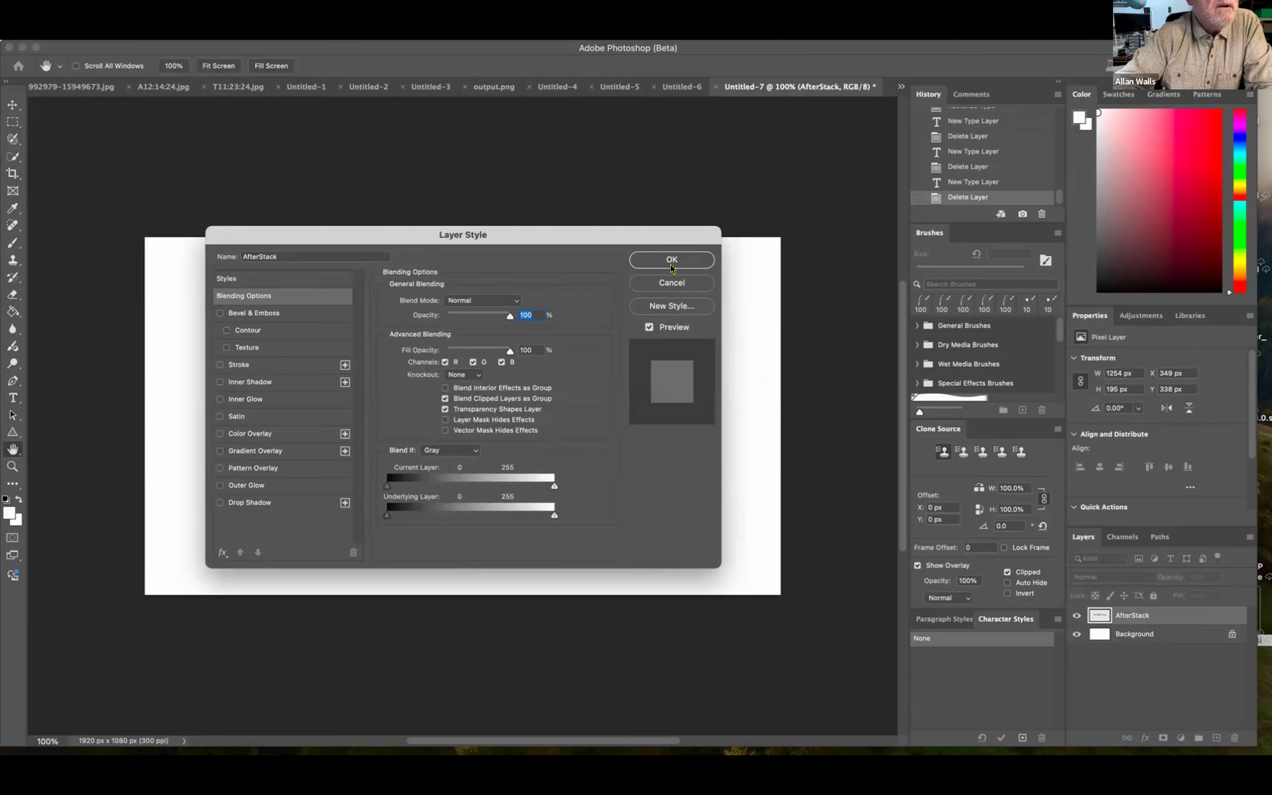
click(672, 282)
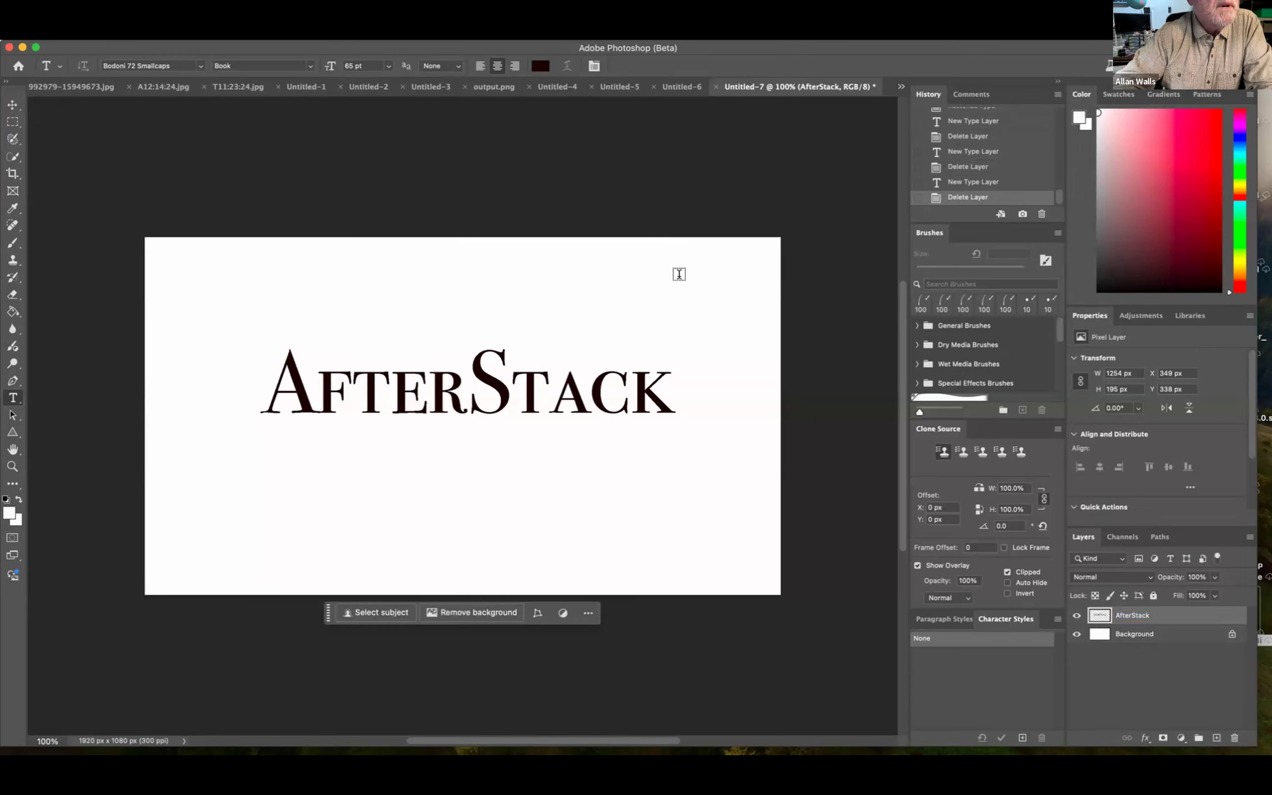
click(431, 388)
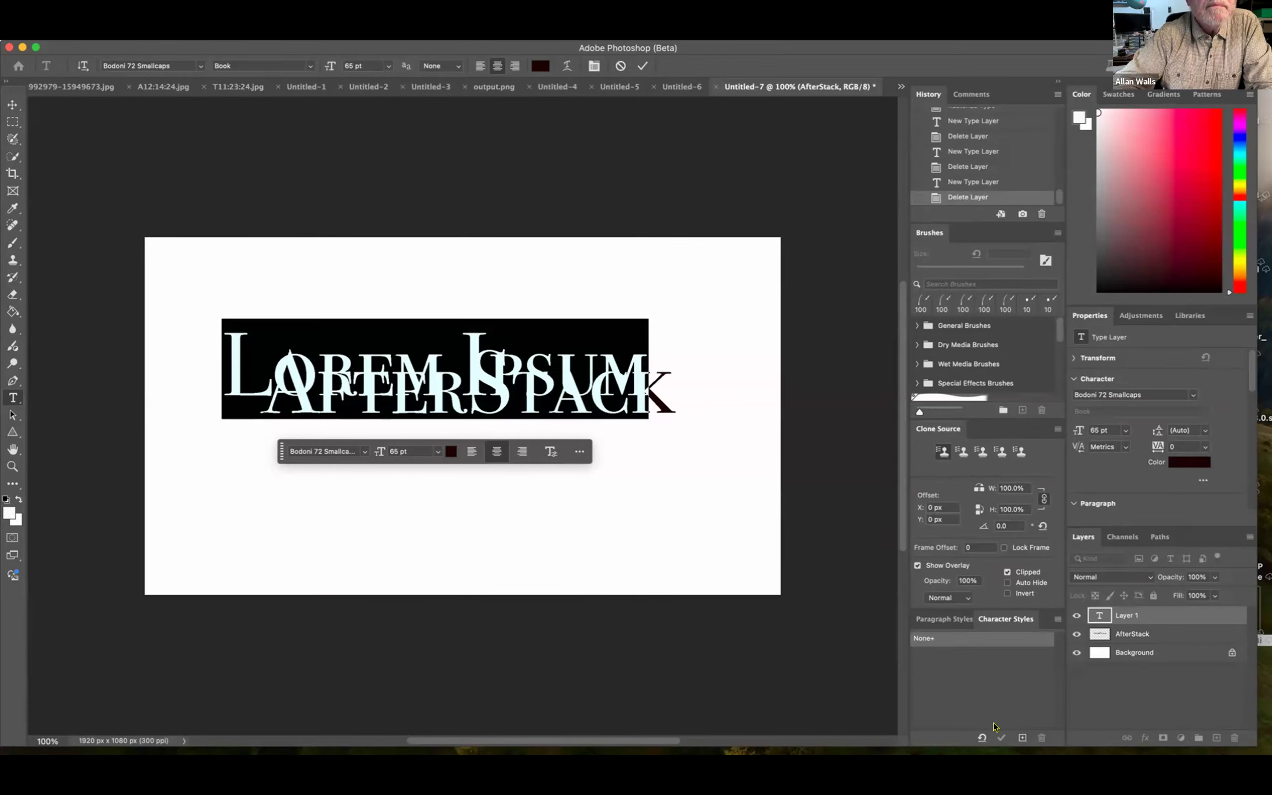
drag(1151, 617, 1233, 736)
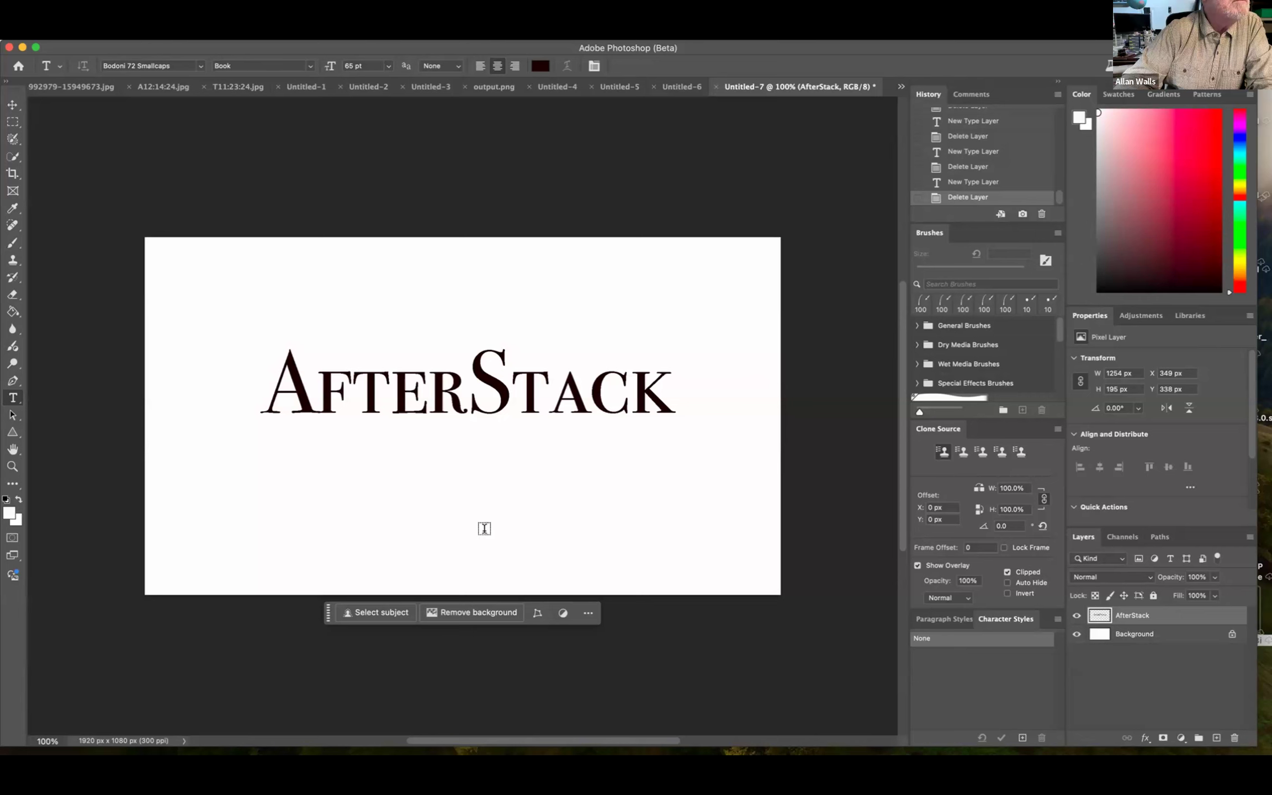
Add a second line of text reading "AfterStack" below the rasterized lettering as its own type layer
click(451, 511)
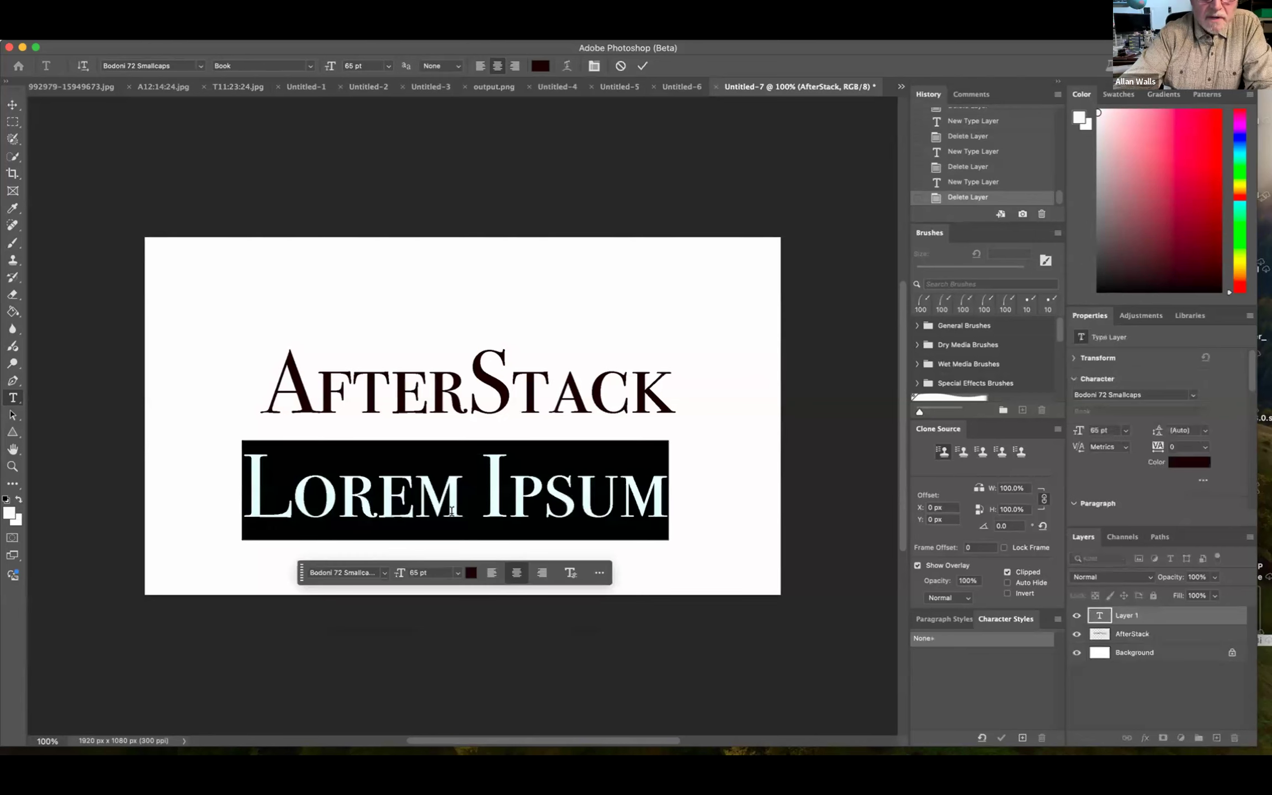
text(Aftyer)
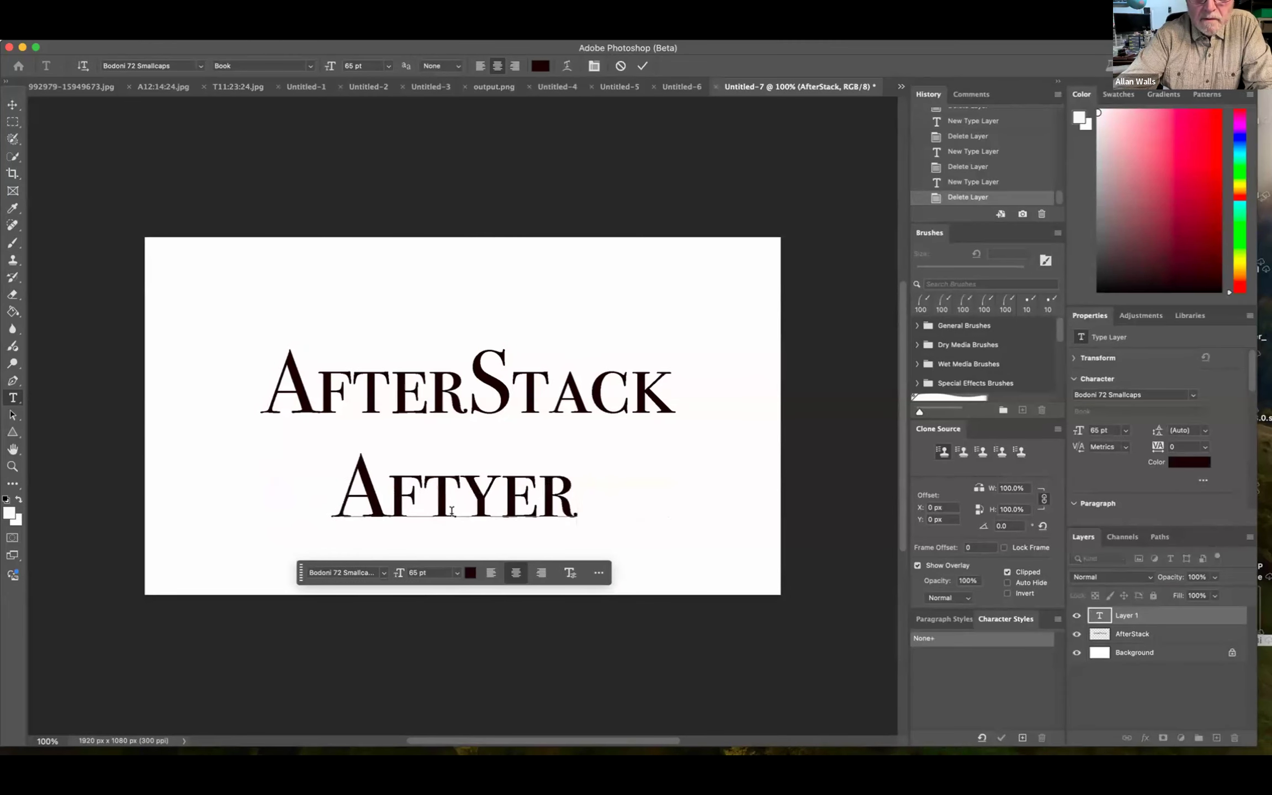
text(Stack)
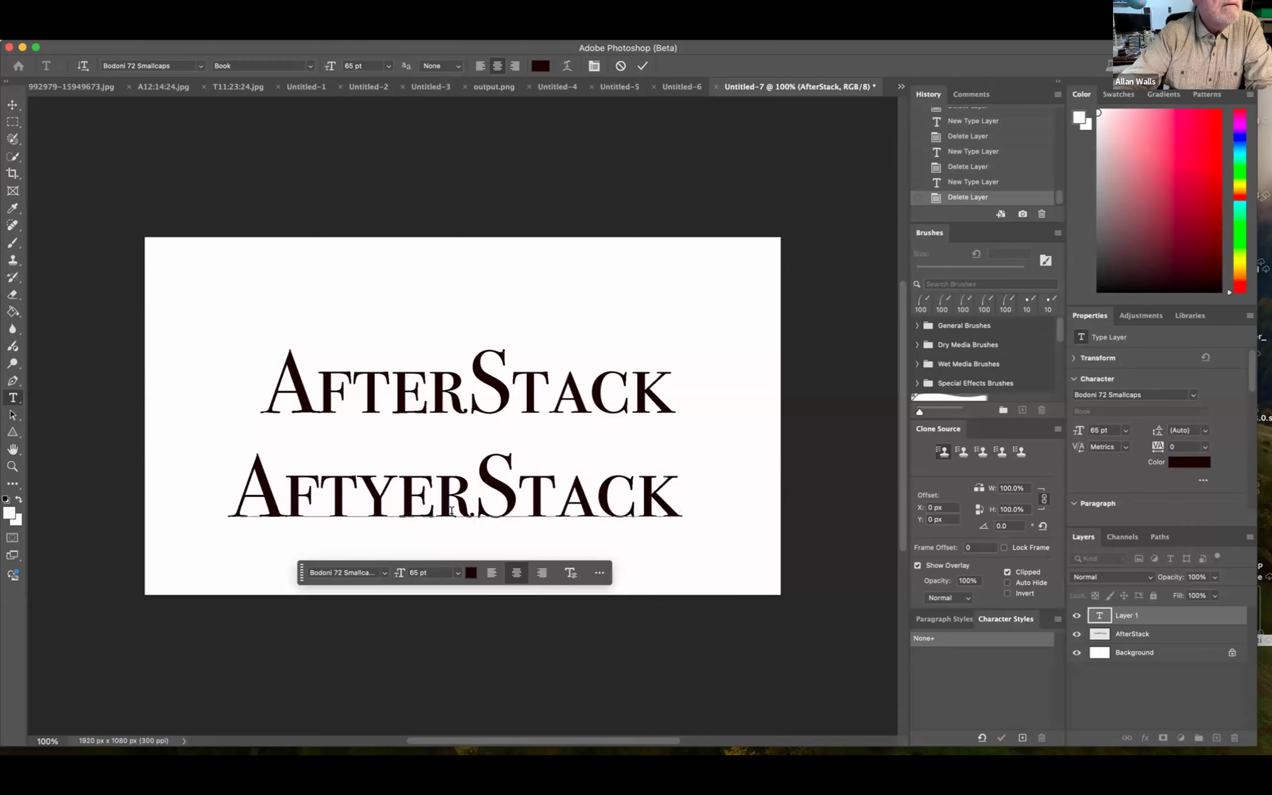
click(388, 495)
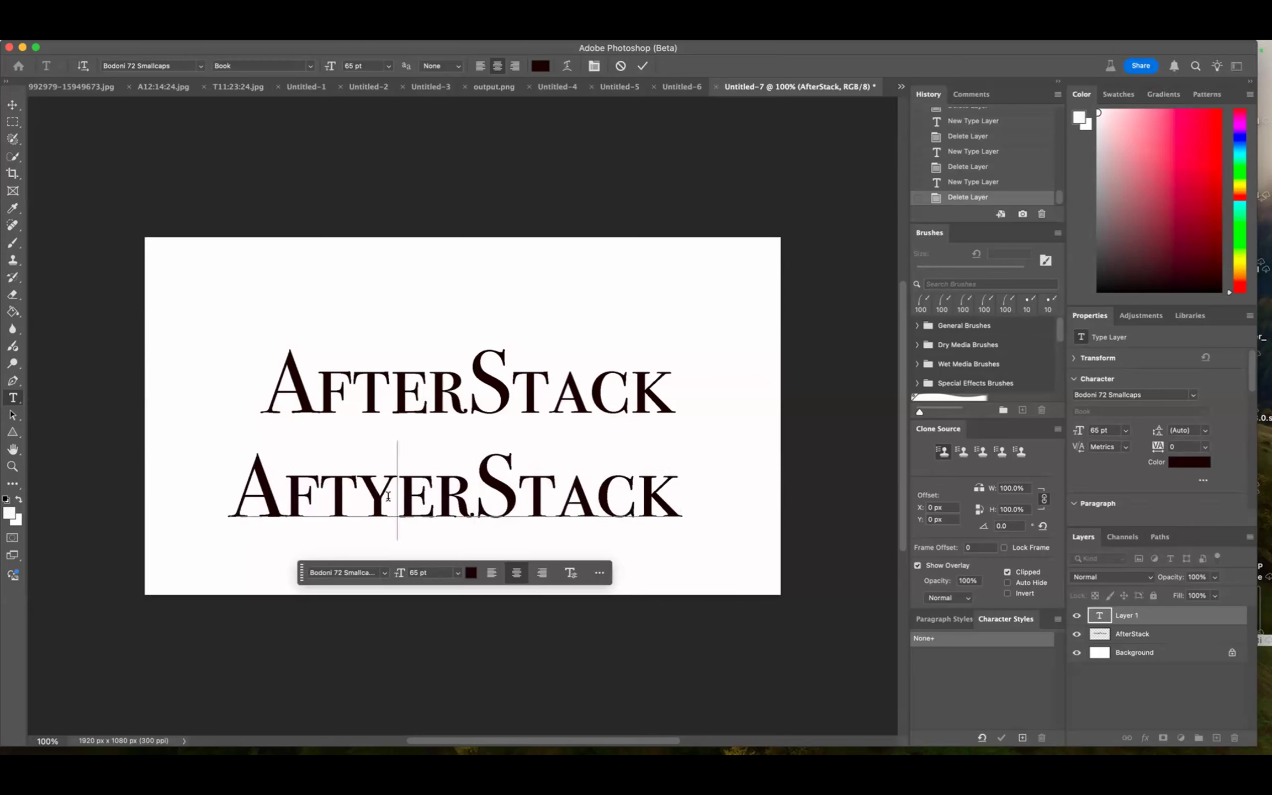
key(BackSpace)
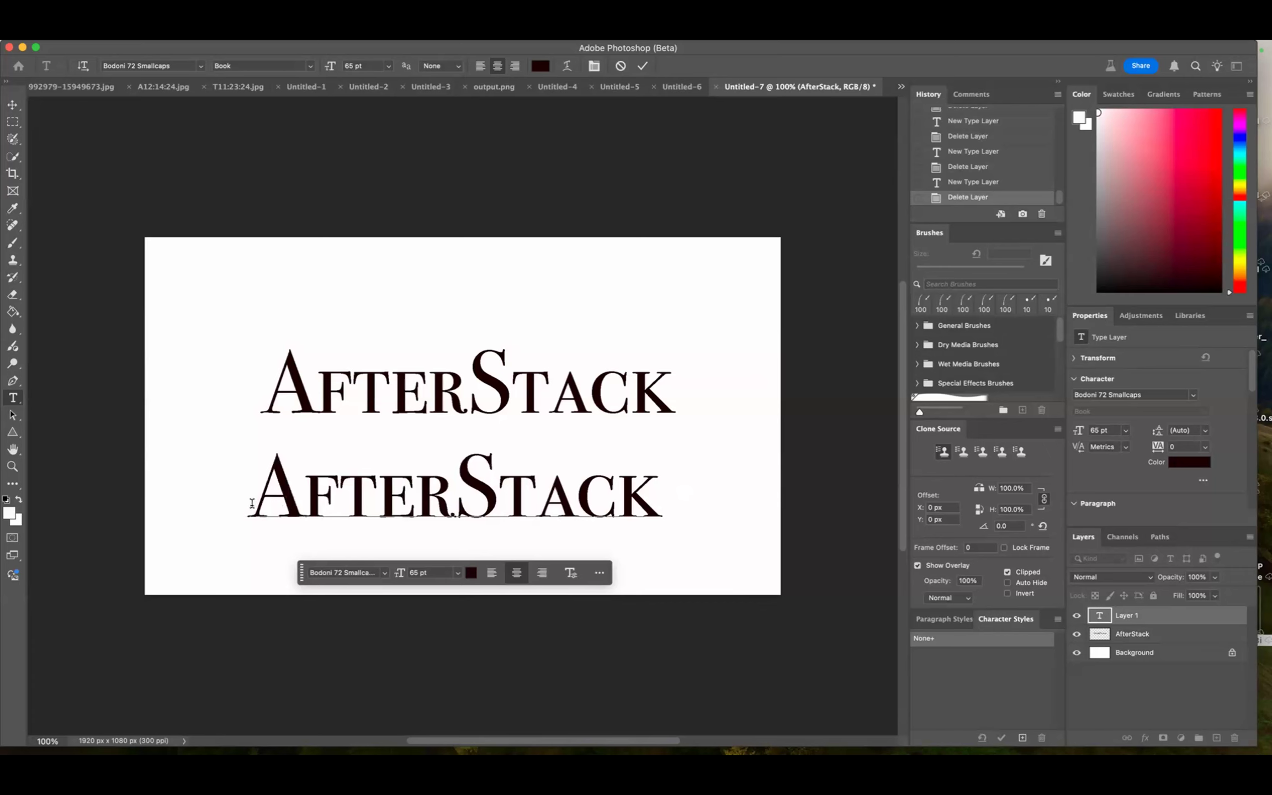
Select all of the lower AfterStack text to test that it is editable, and rasterize its type layer
drag(252, 503, 779, 522)
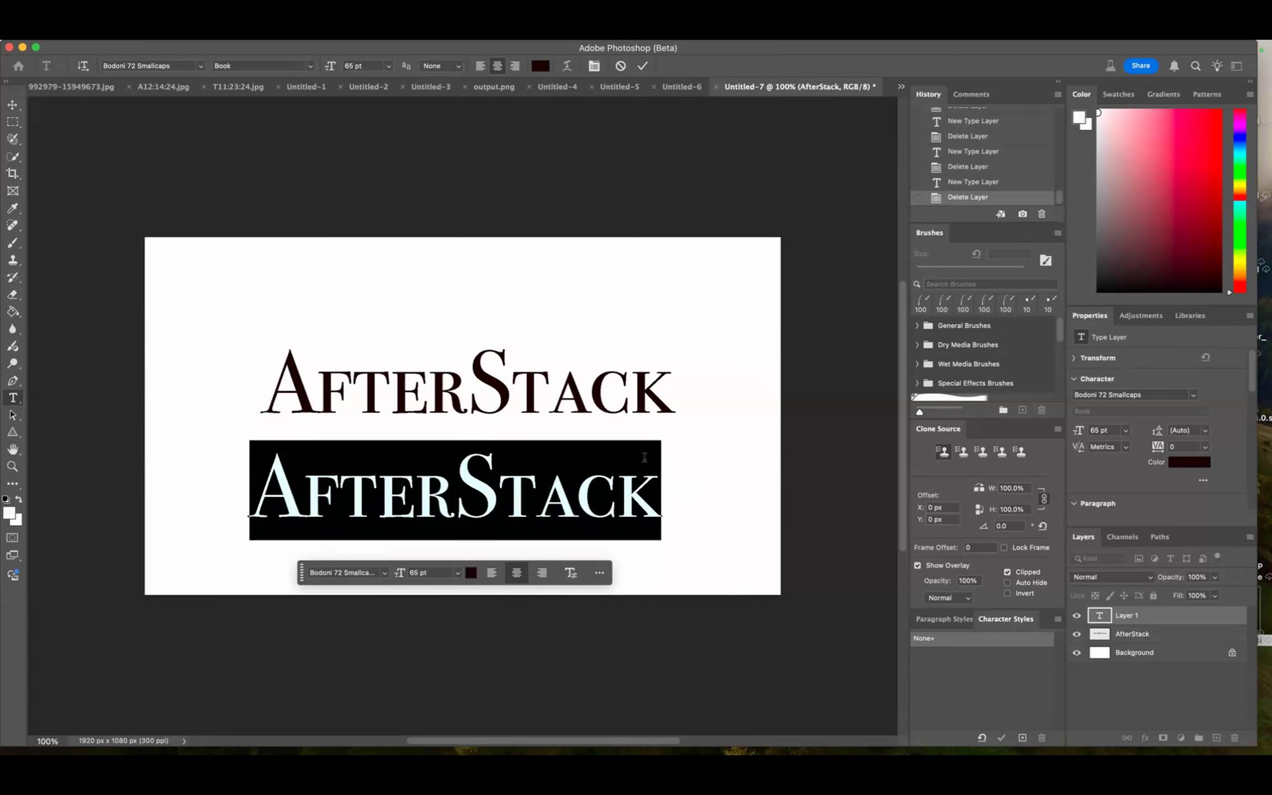
click(1181, 616)
right_click(1181, 614)
click(1047, 689)
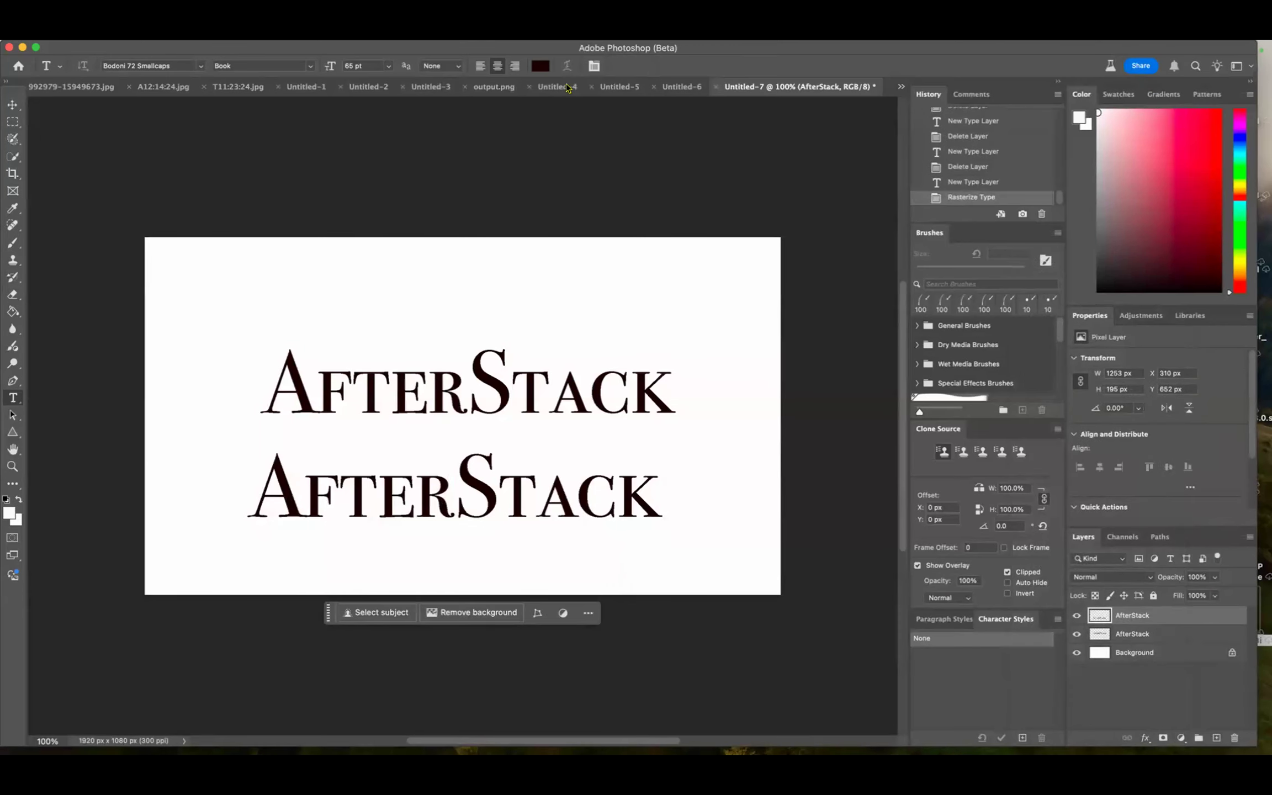
Try twice to edit the lower rasterized AfterStack lettering with the Type tool, deleting each stray placeholder text layer
click(601, 505)
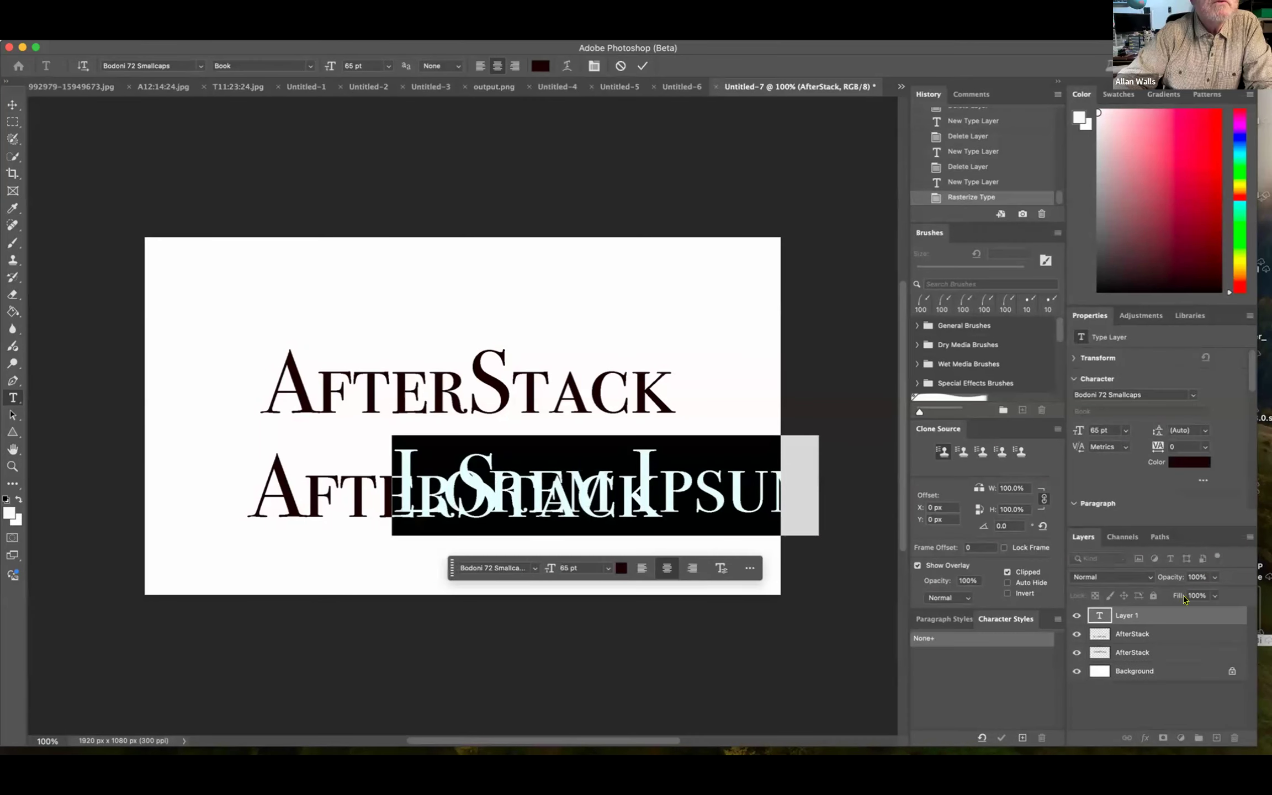
drag(1180, 616, 1235, 738)
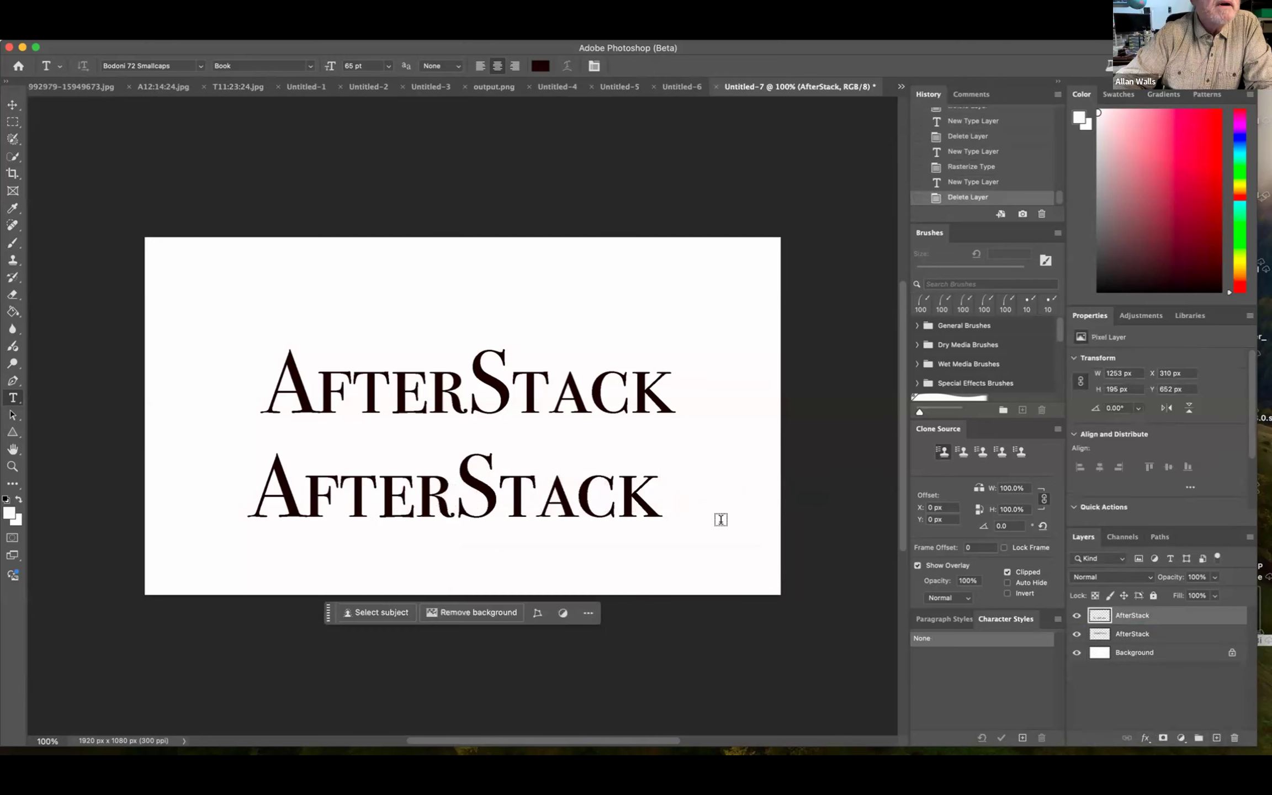
click(706, 506)
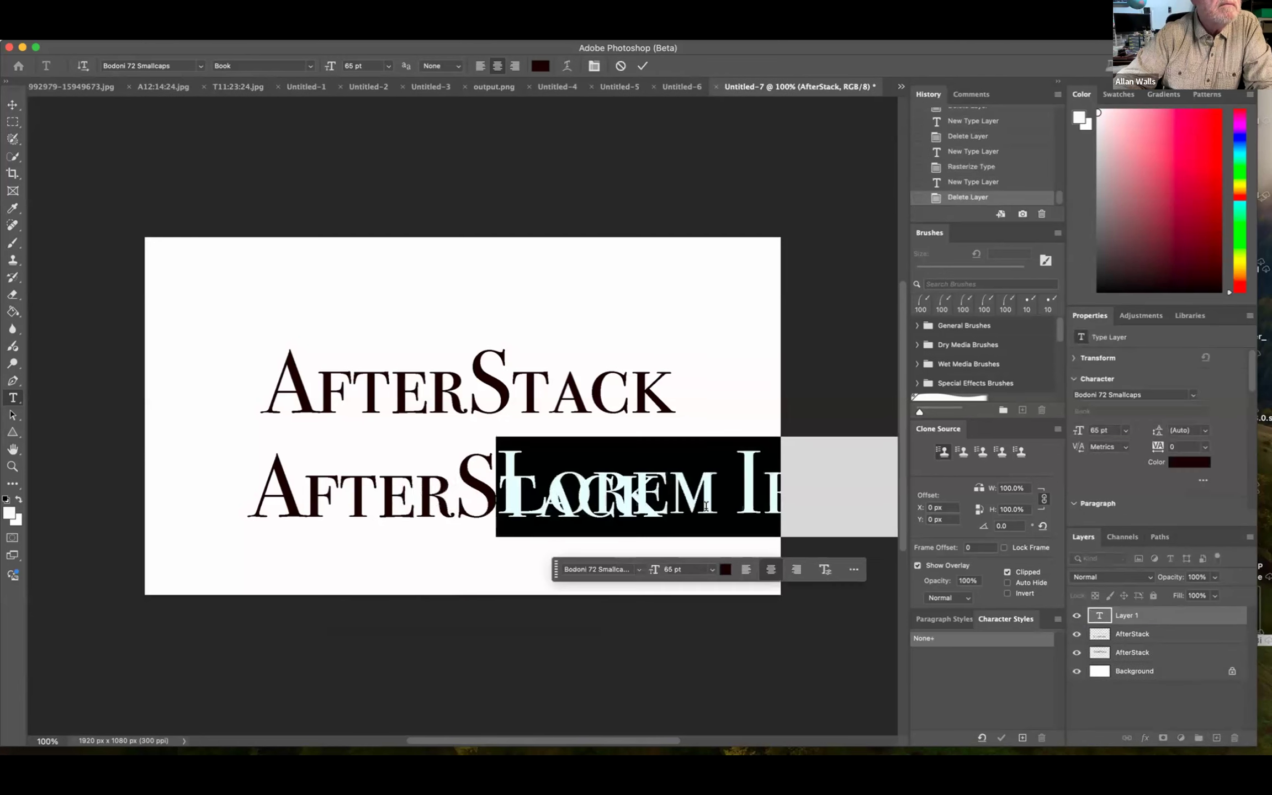
click(1174, 614)
drag(1173, 614, 1234, 739)
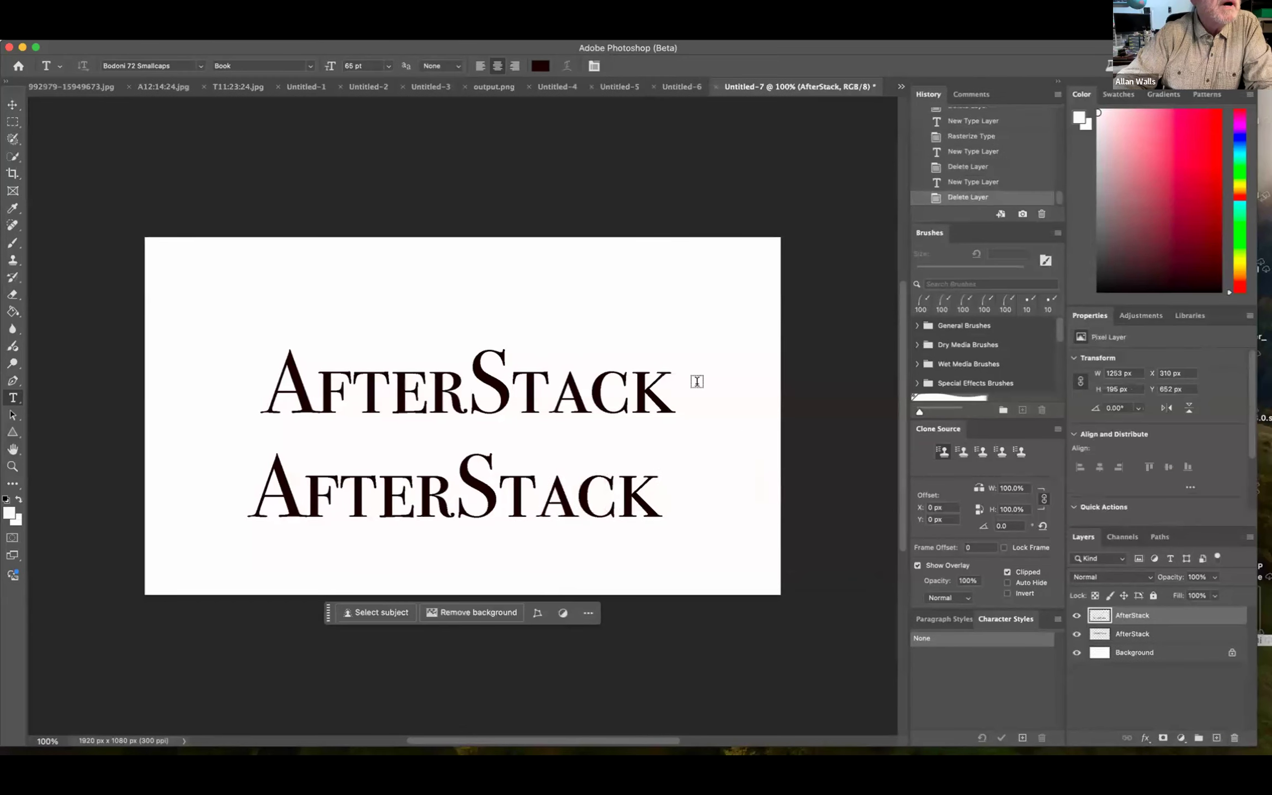
Delete both rasterized AfterStack layers and the stray Lorem Ipsum text layer, keeping only the background
double_click(1196, 634)
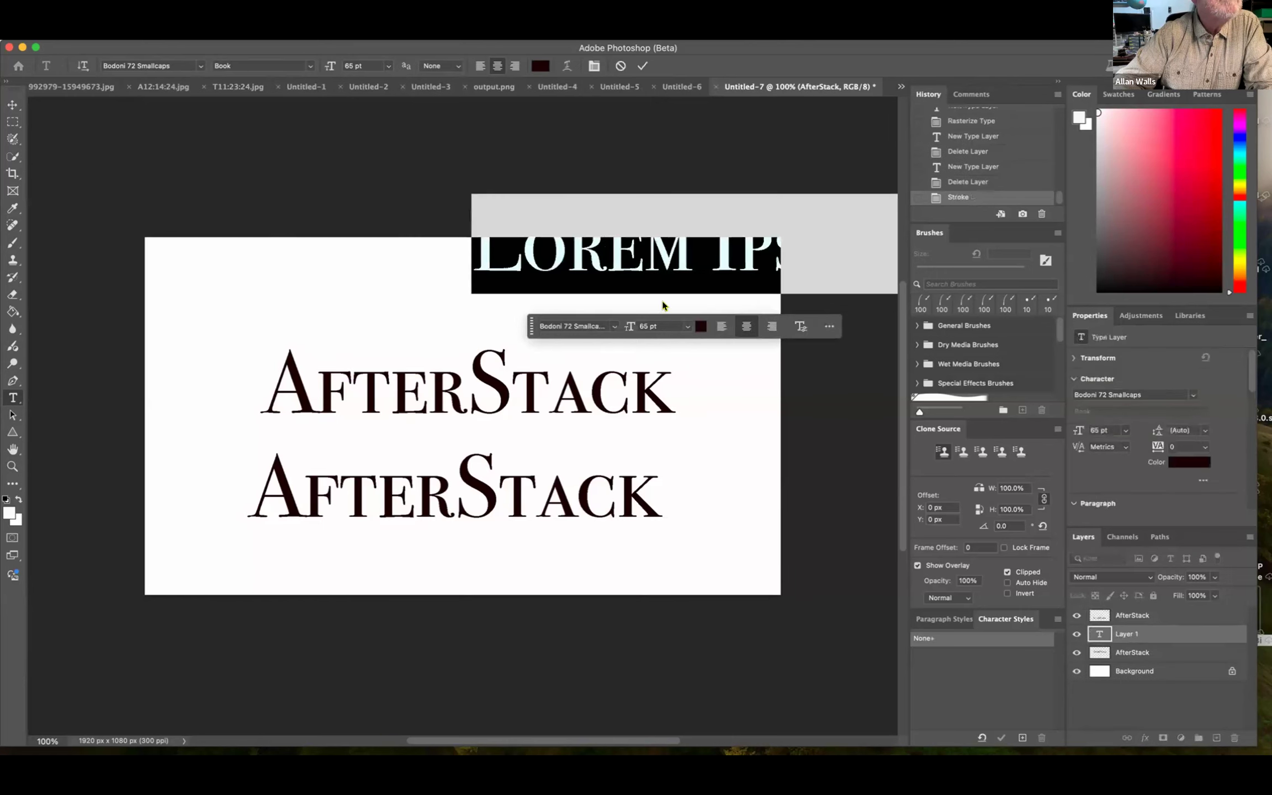
click(1187, 615)
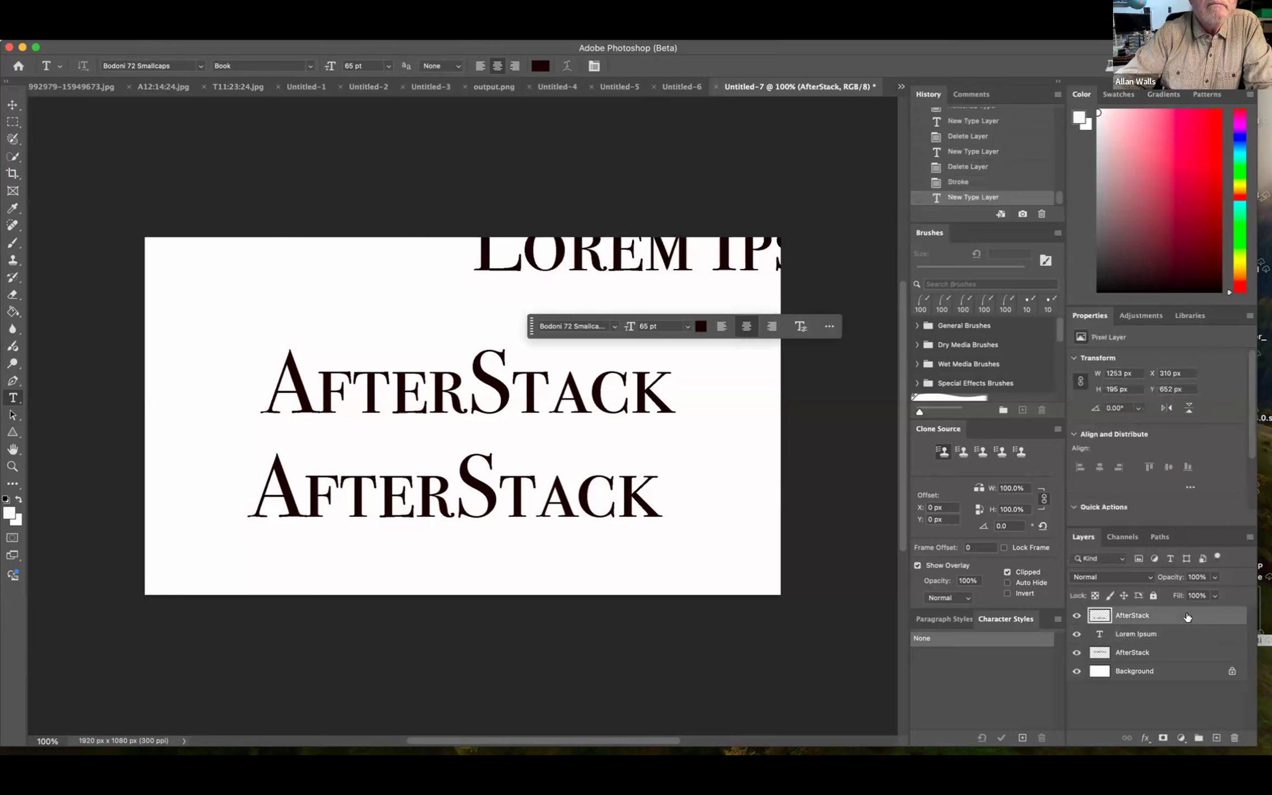
drag(1186, 614, 1235, 738)
drag(1174, 619, 1235, 738)
drag(1217, 630, 1234, 738)
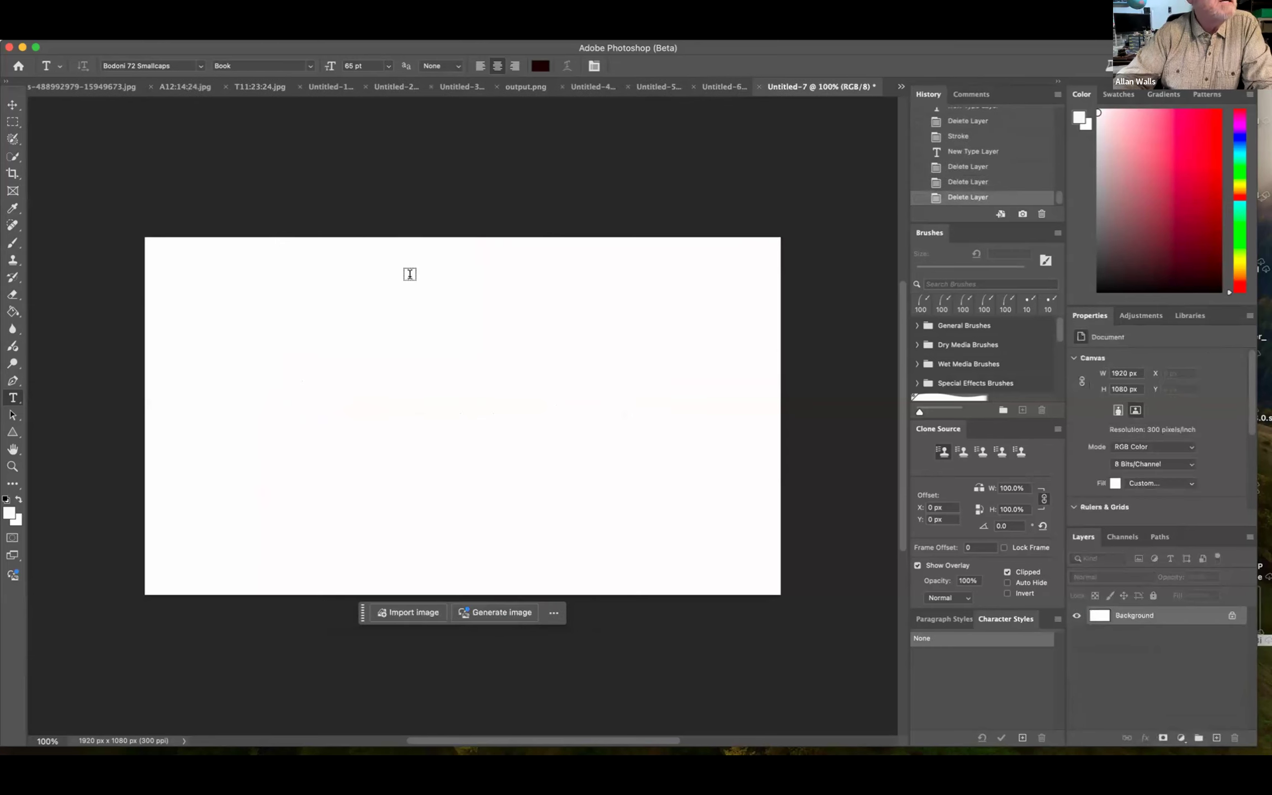
Add a new type layer reading "AfterStack" near the middle of the blank canvas
click(450, 422)
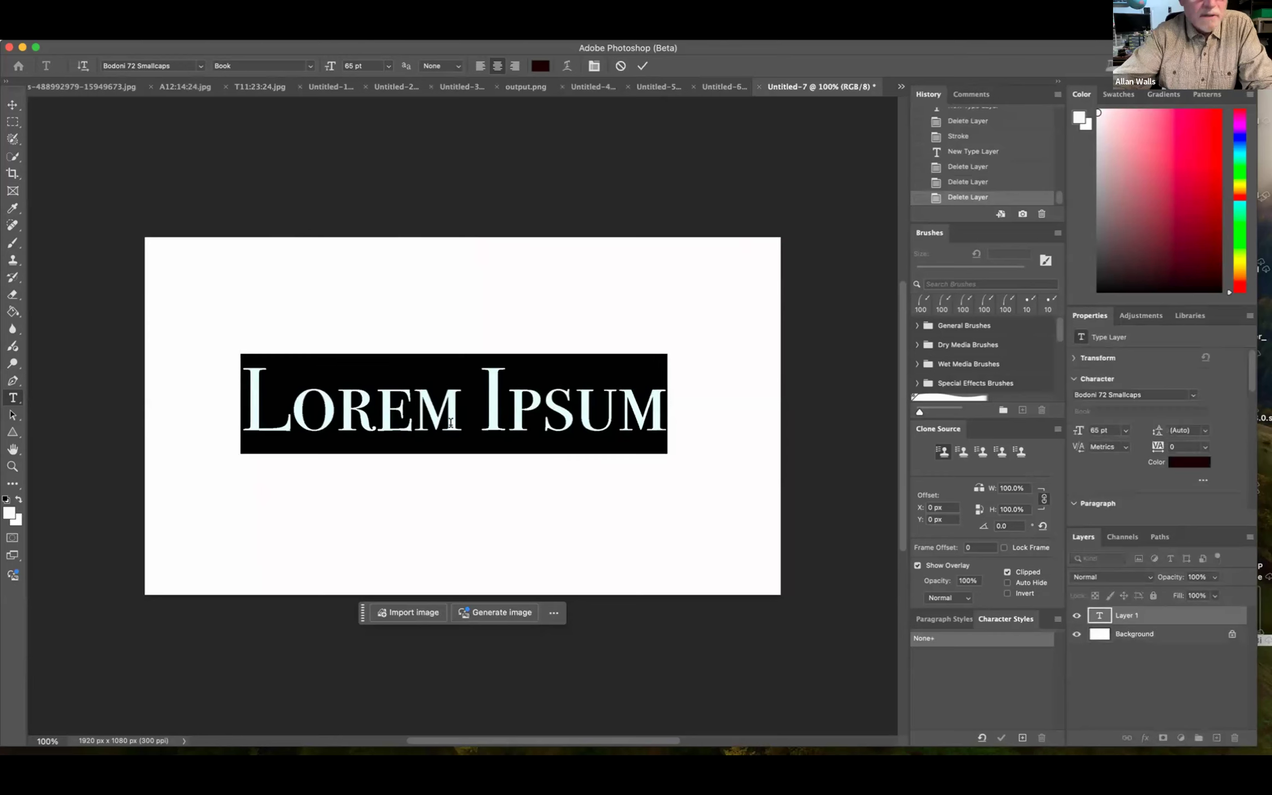
text(At)
key(BackSpace)
text(fterStack)
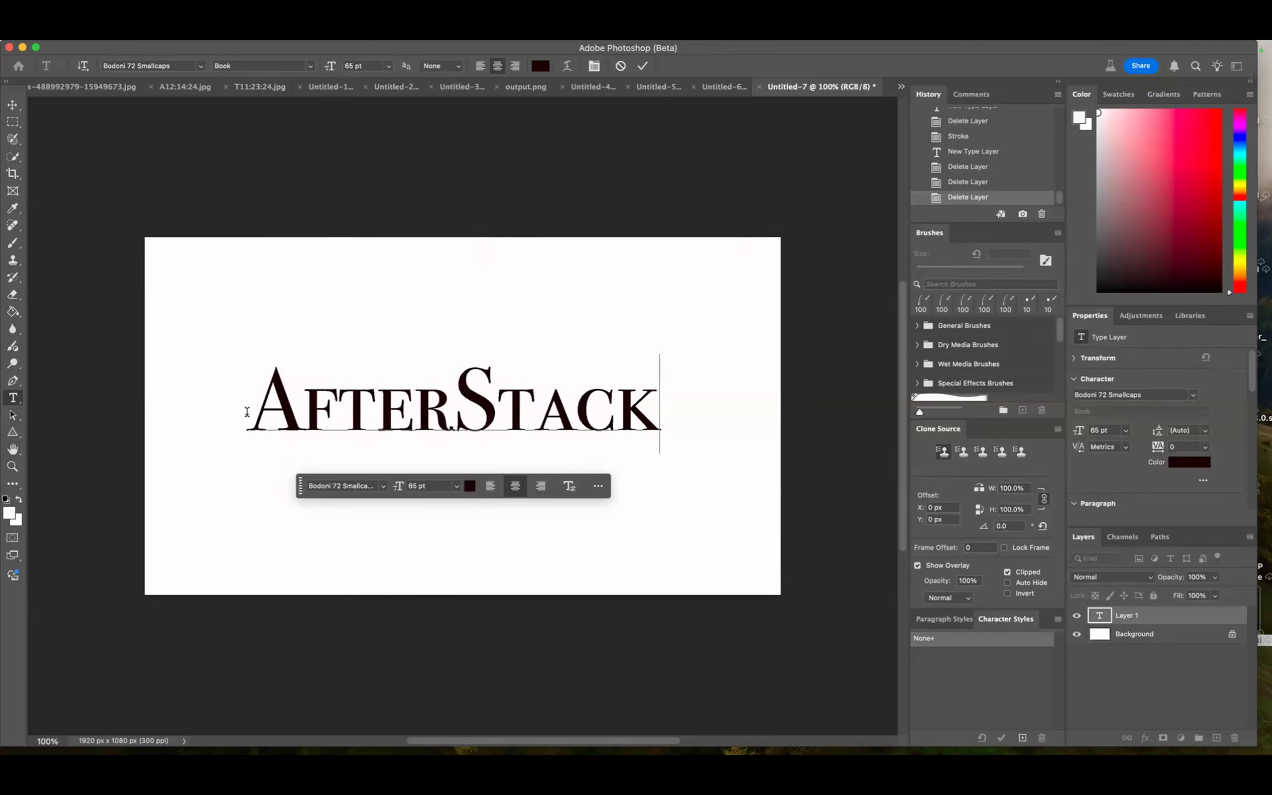
Select the whole AfterStack text and try the Flag and Rise text warp styles on it
drag(249, 421, 714, 416)
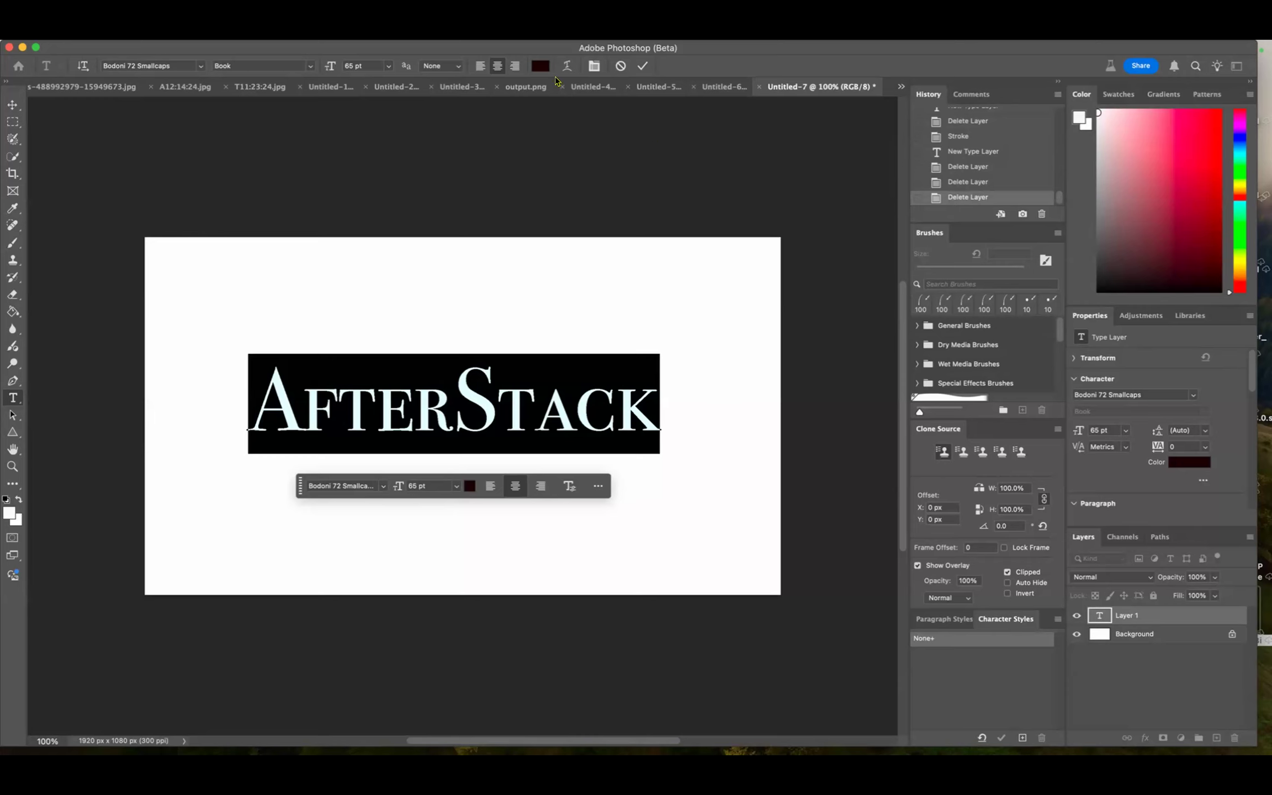
click(567, 67)
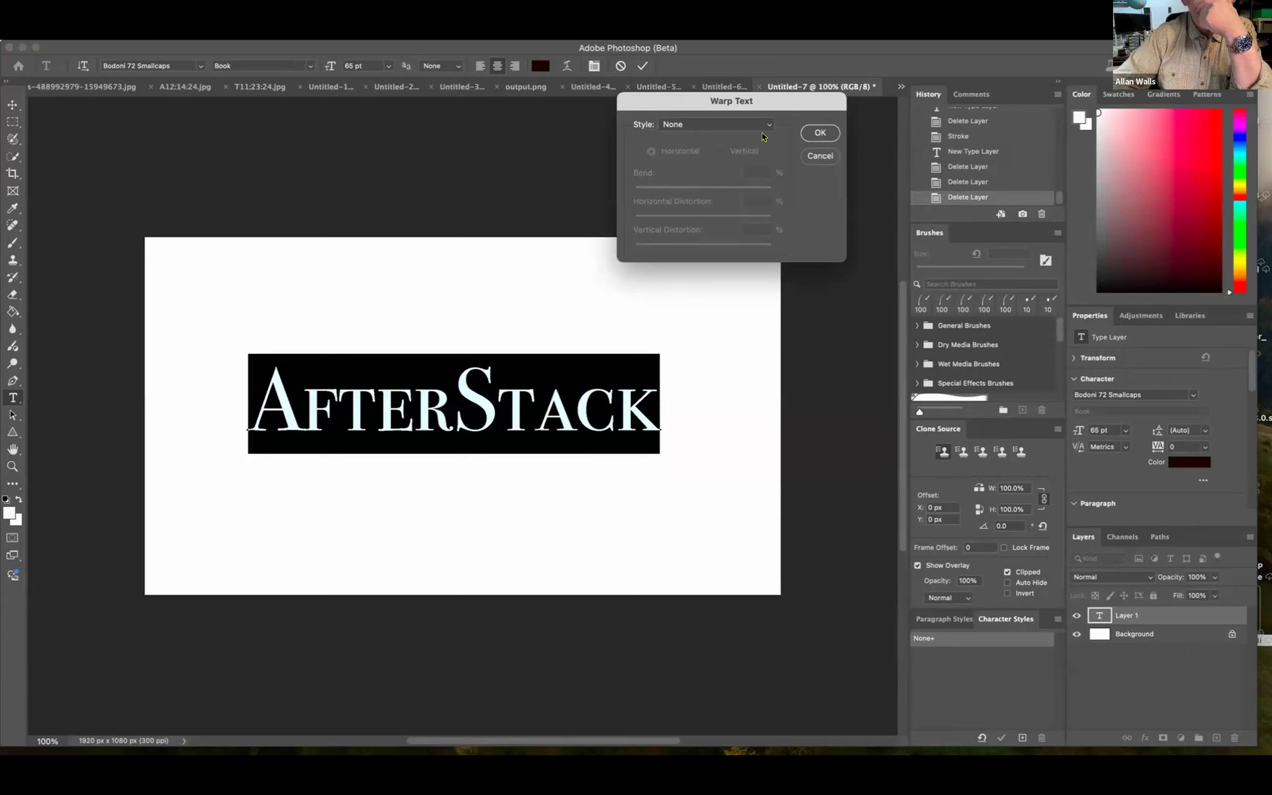
click(769, 125)
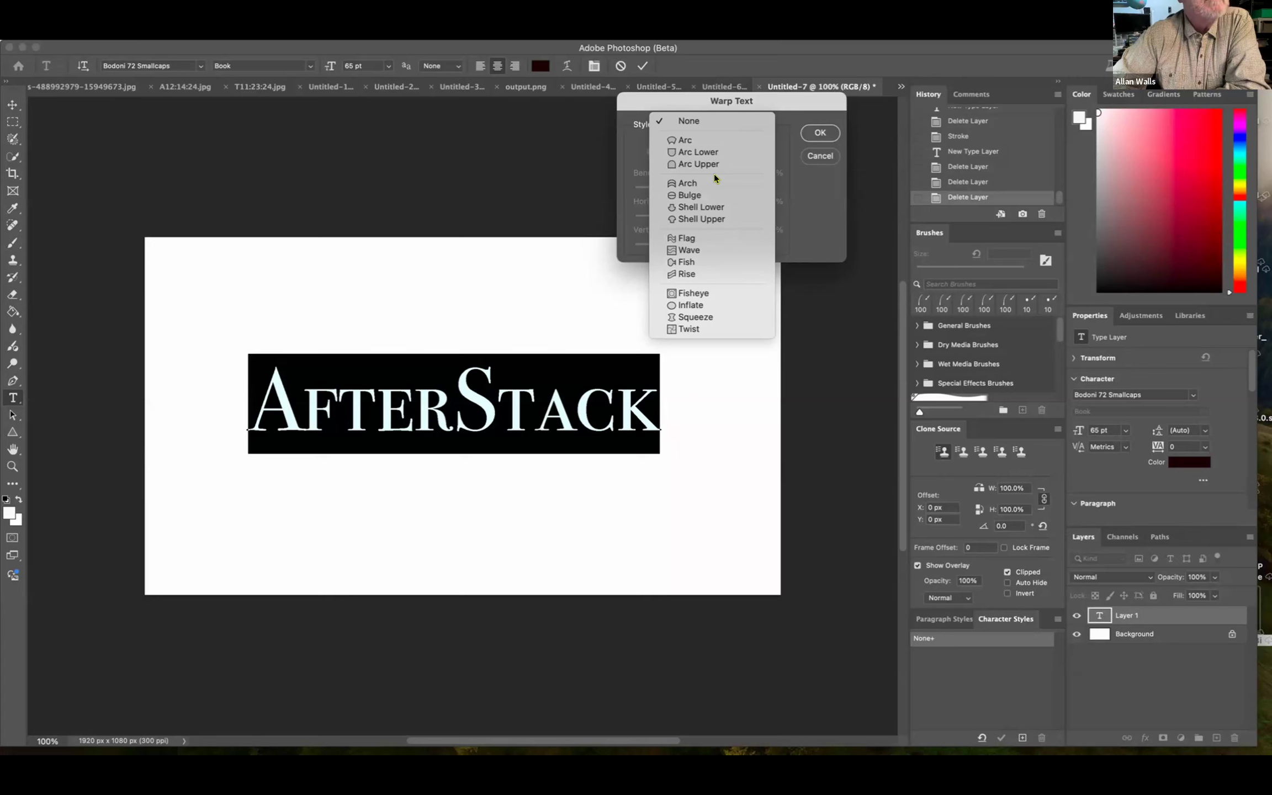
click(683, 235)
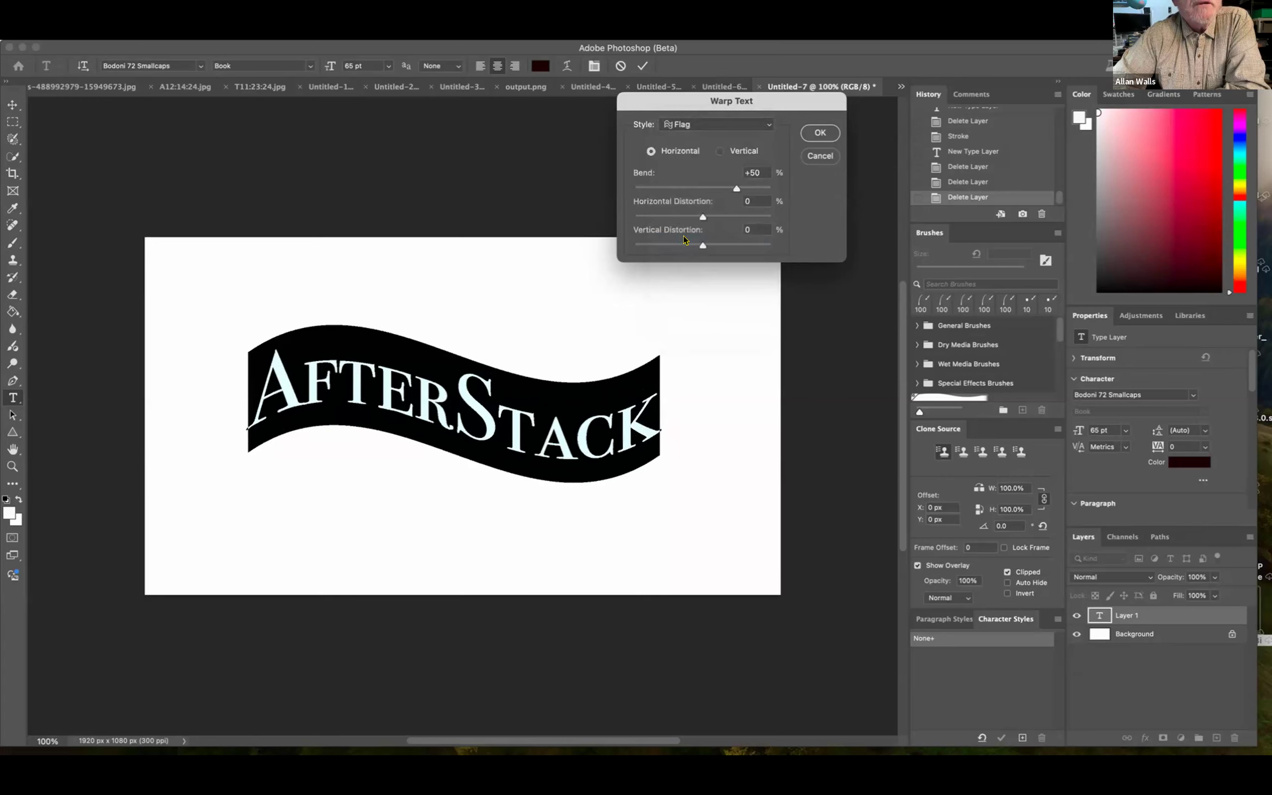
click(769, 126)
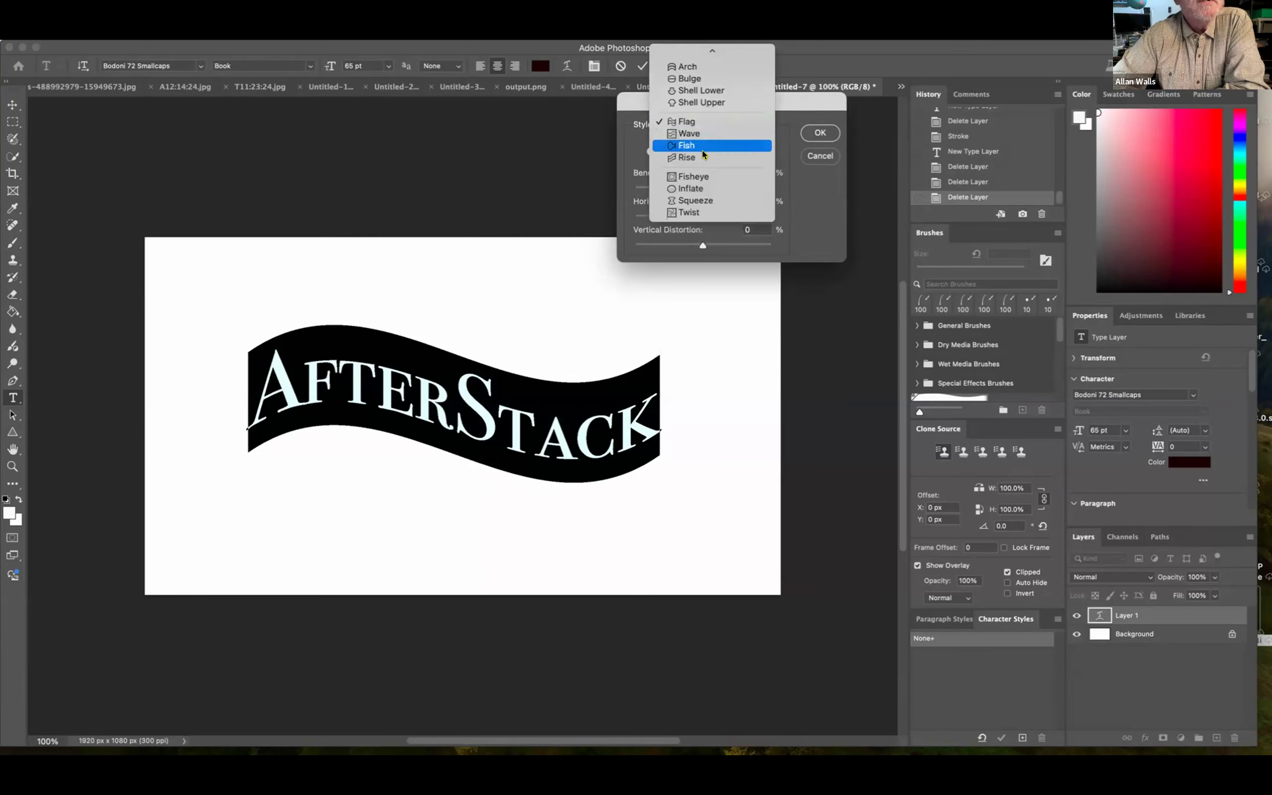
click(696, 159)
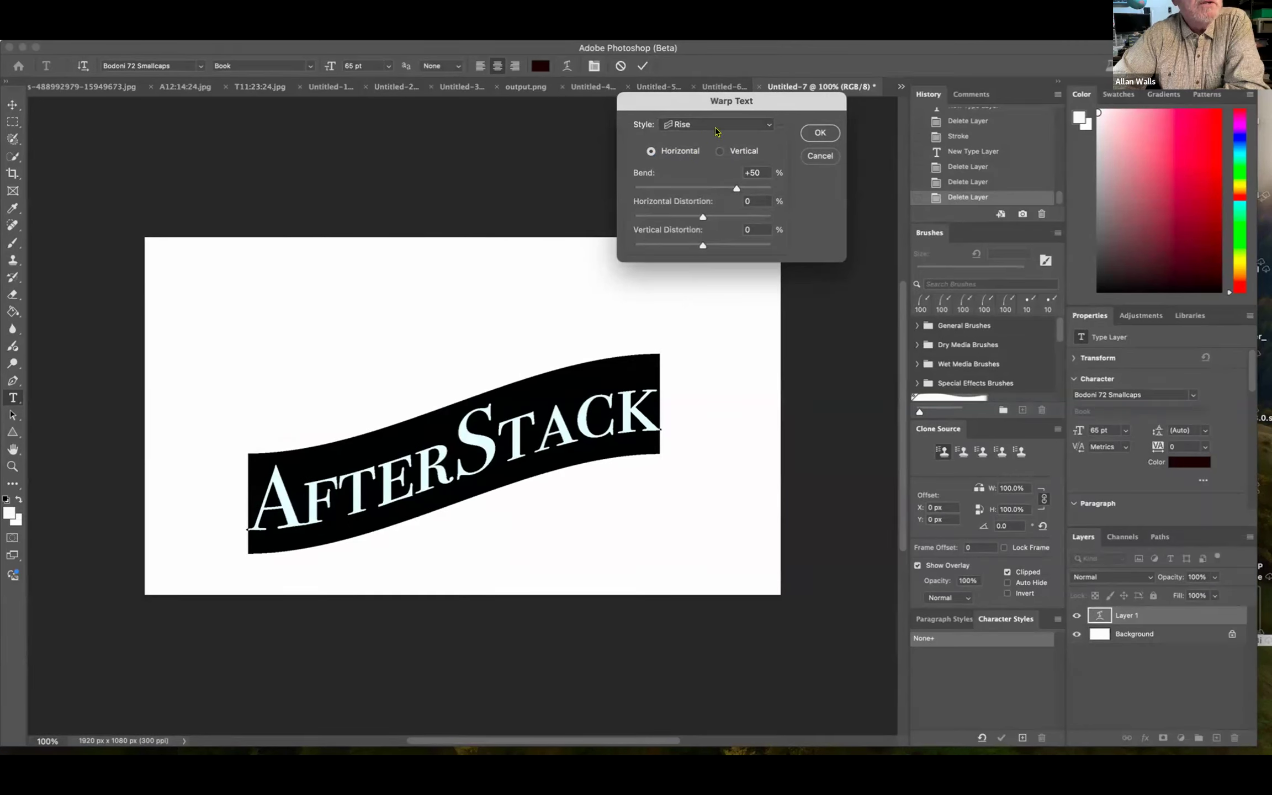
Try the Arc warp style on the AfterStack text and switch the warp back to Flag
click(769, 126)
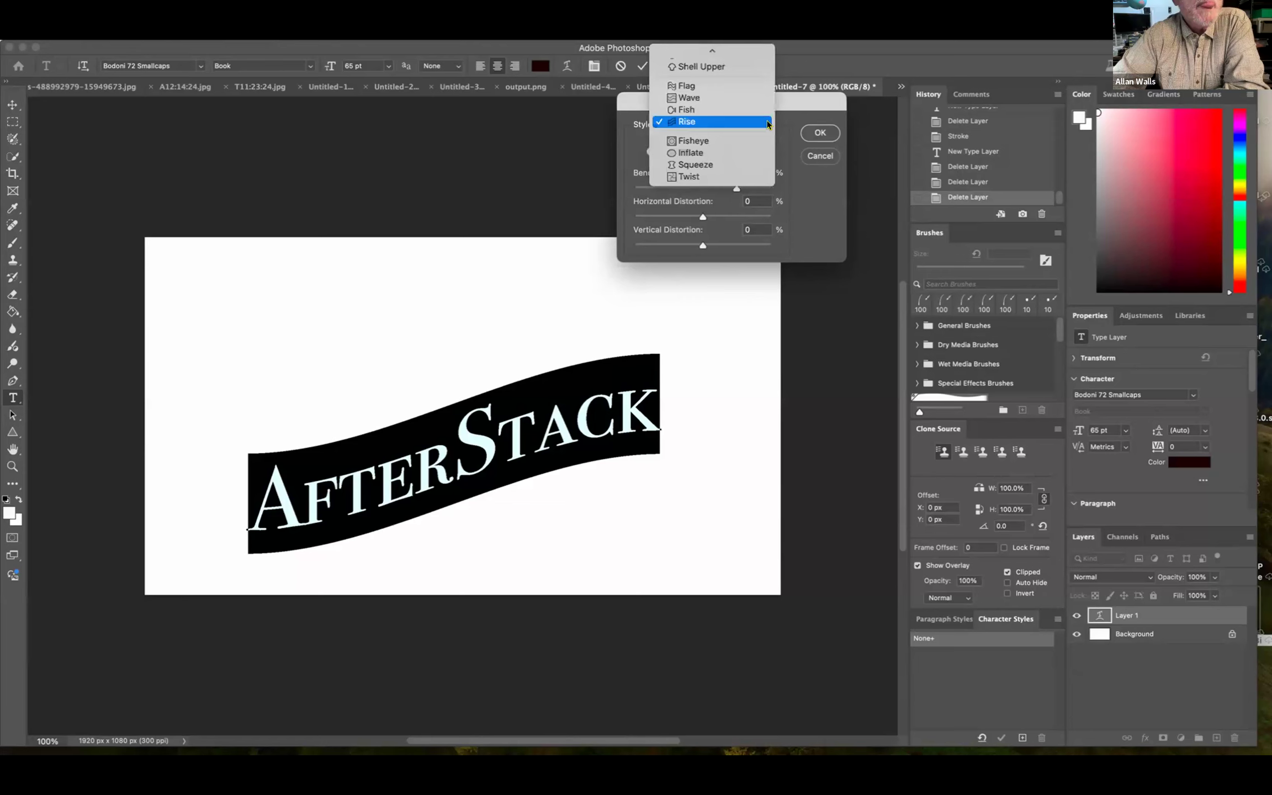
scroll(719, 95, up, 3)
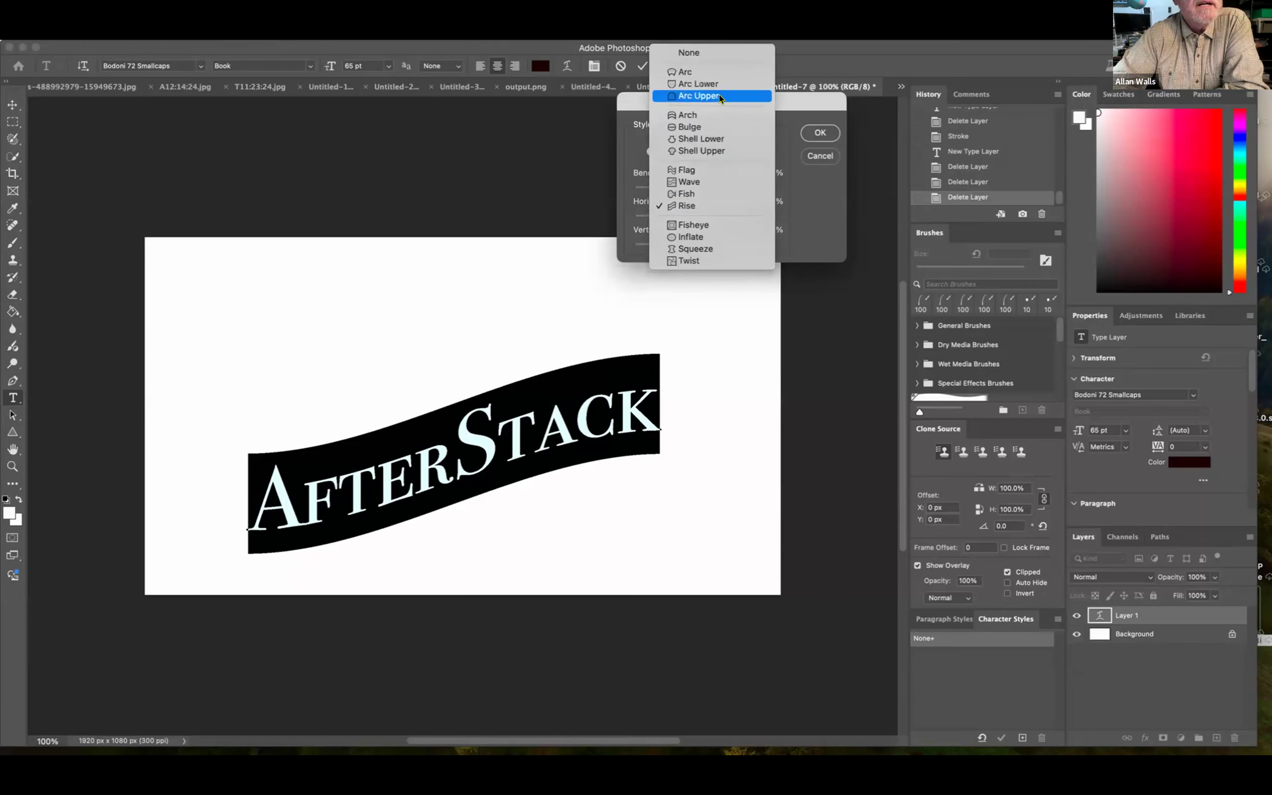
click(701, 72)
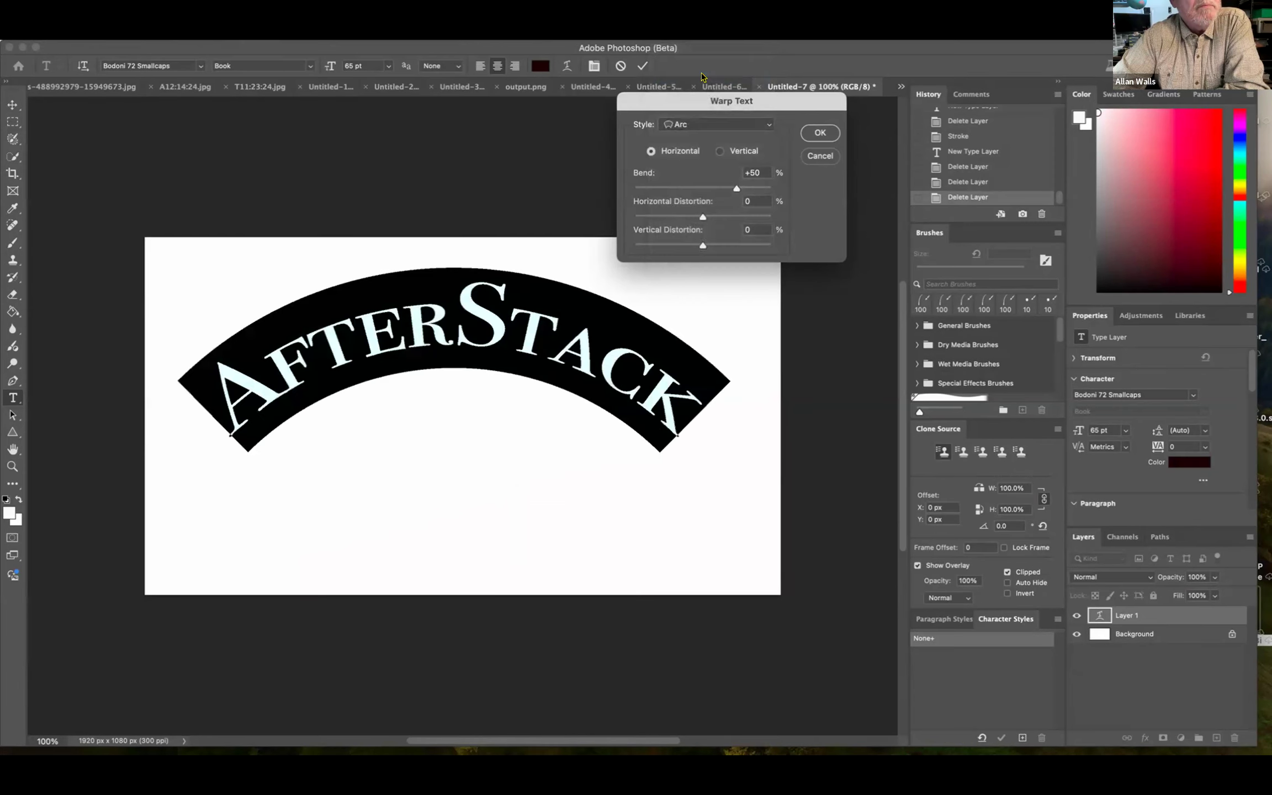
click(767, 124)
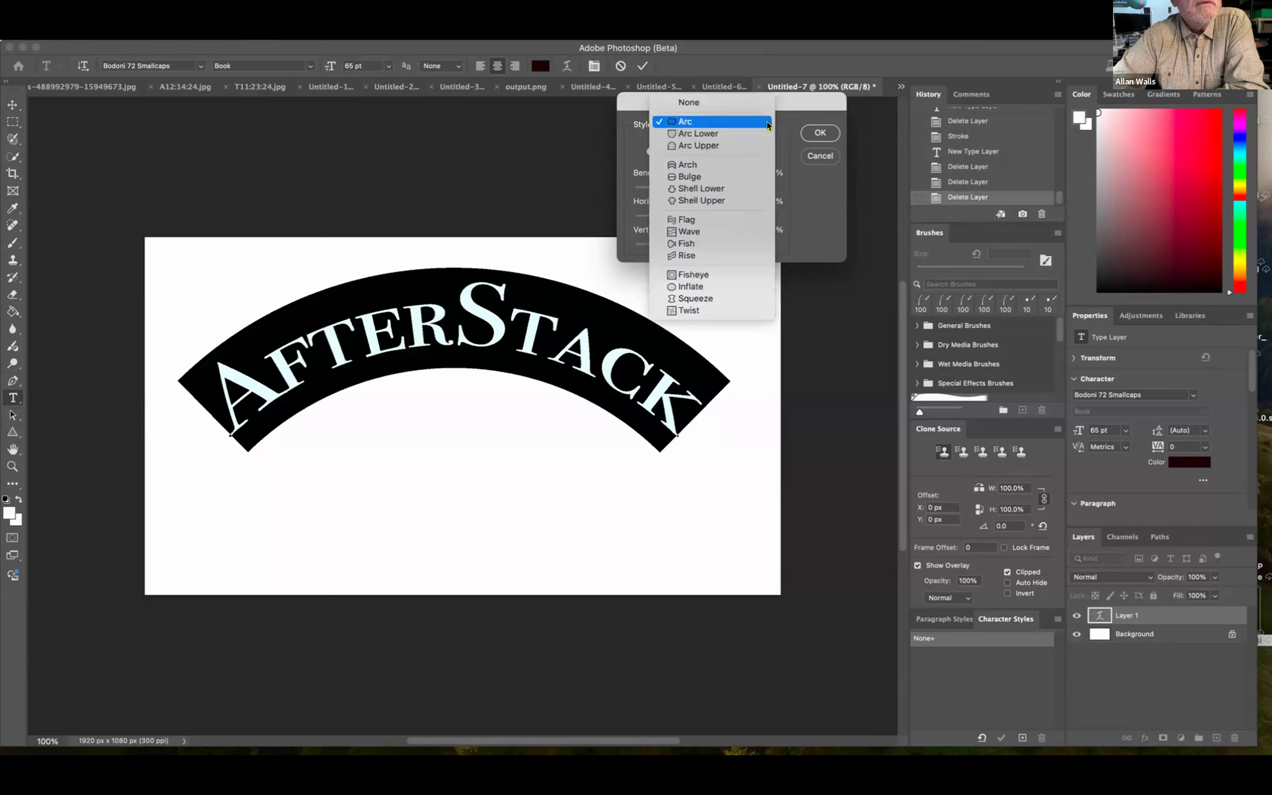
click(685, 221)
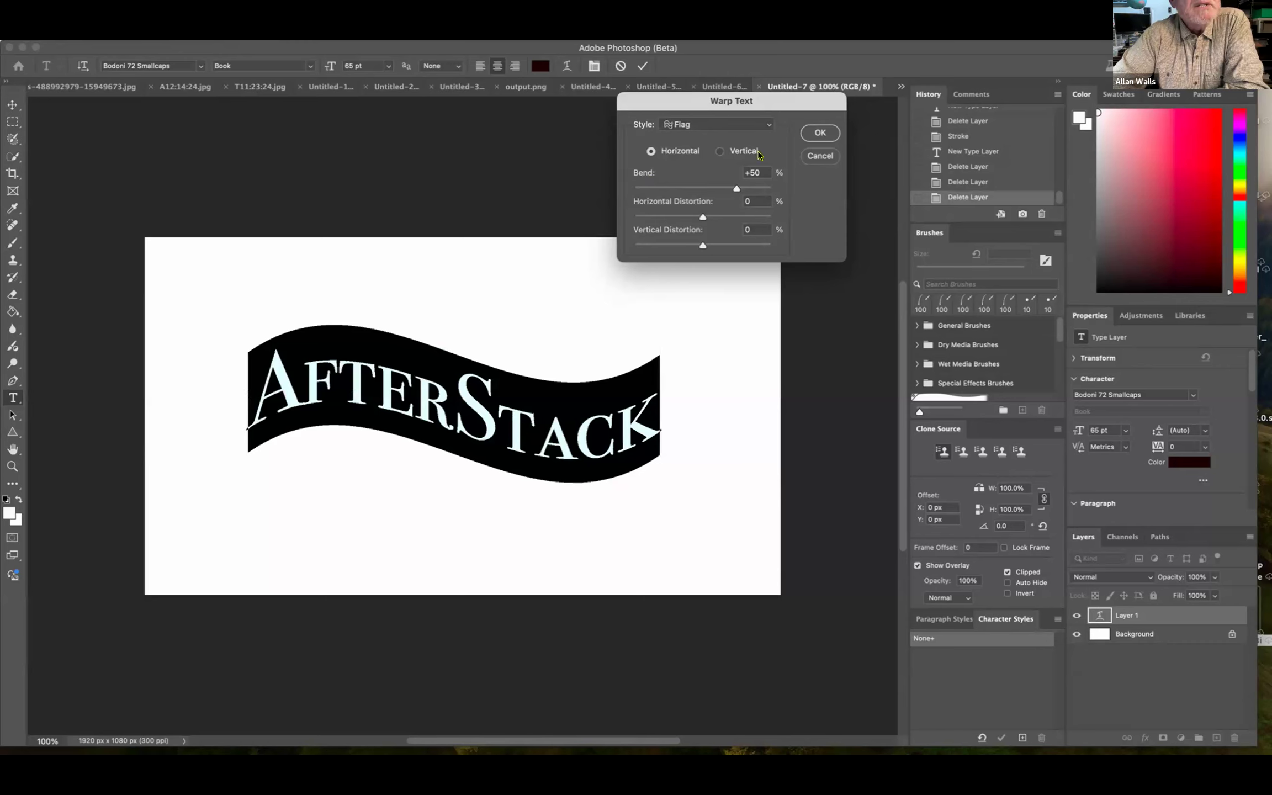
Try a vertical Flag warp with bend -7, horizontal distortion +17 and vertical distortion +1, and cancel the text warp
drag(737, 189, 703, 246)
click(717, 153)
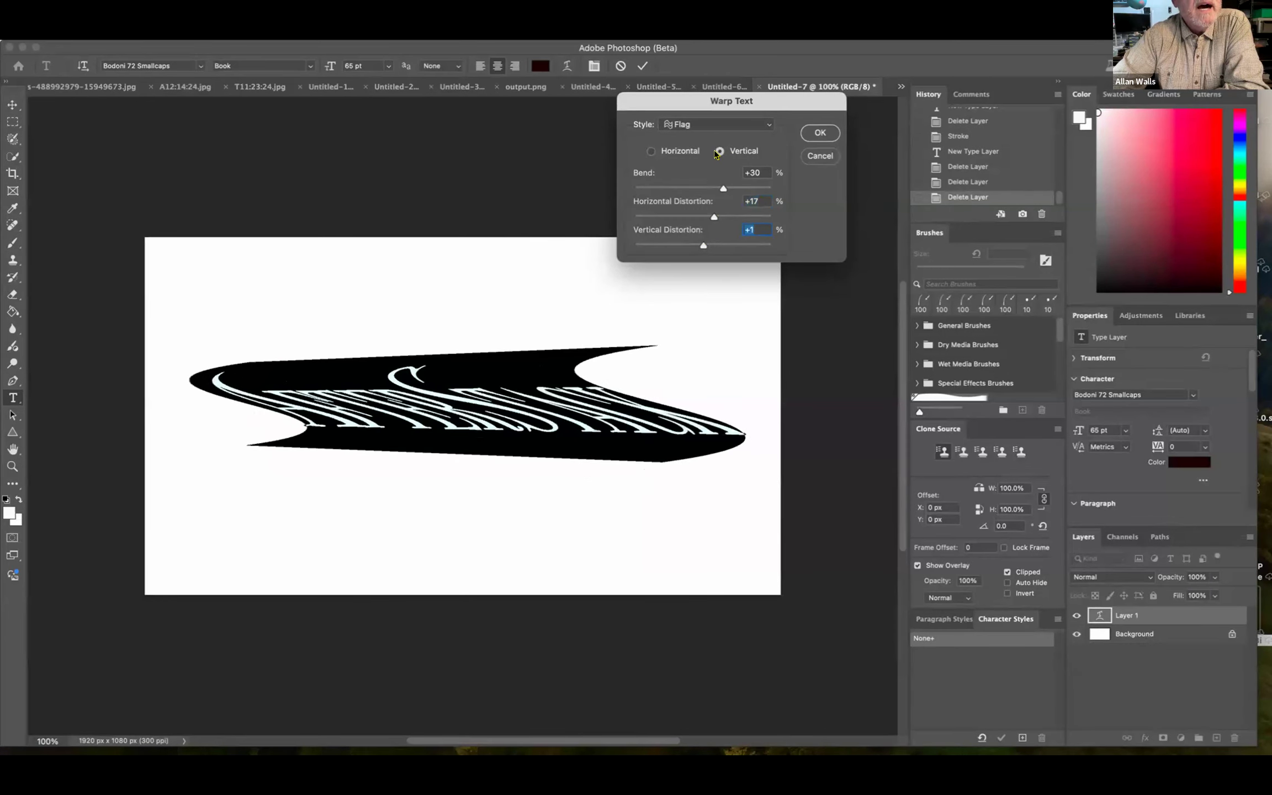
drag(723, 188, 696, 187)
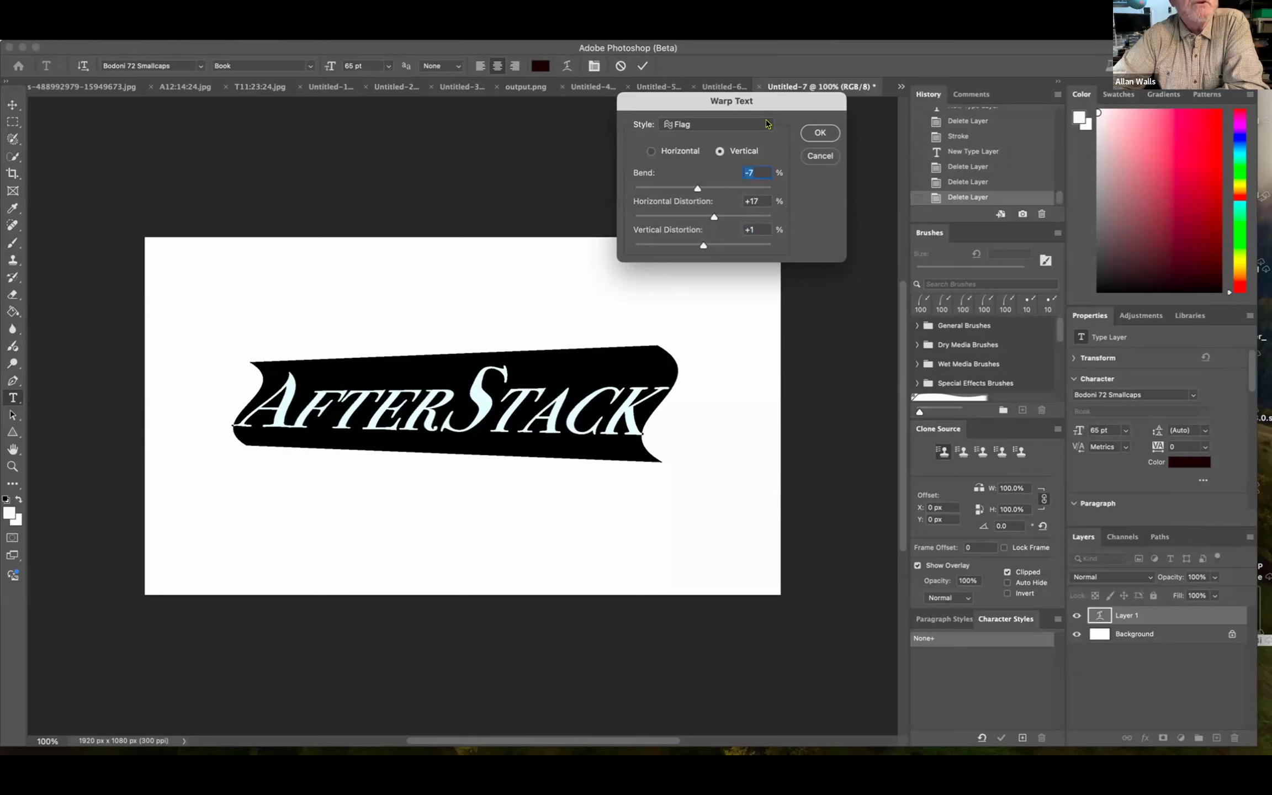
click(766, 123)
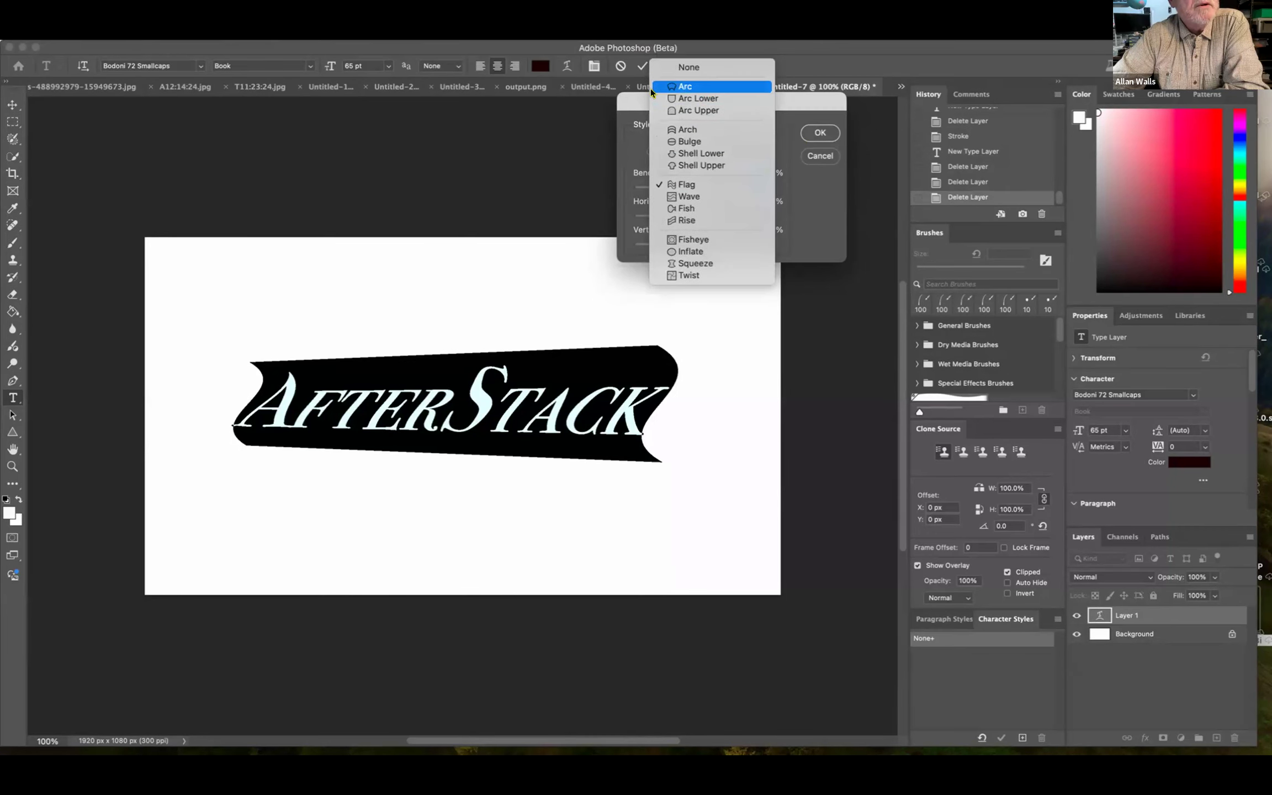
click(819, 142)
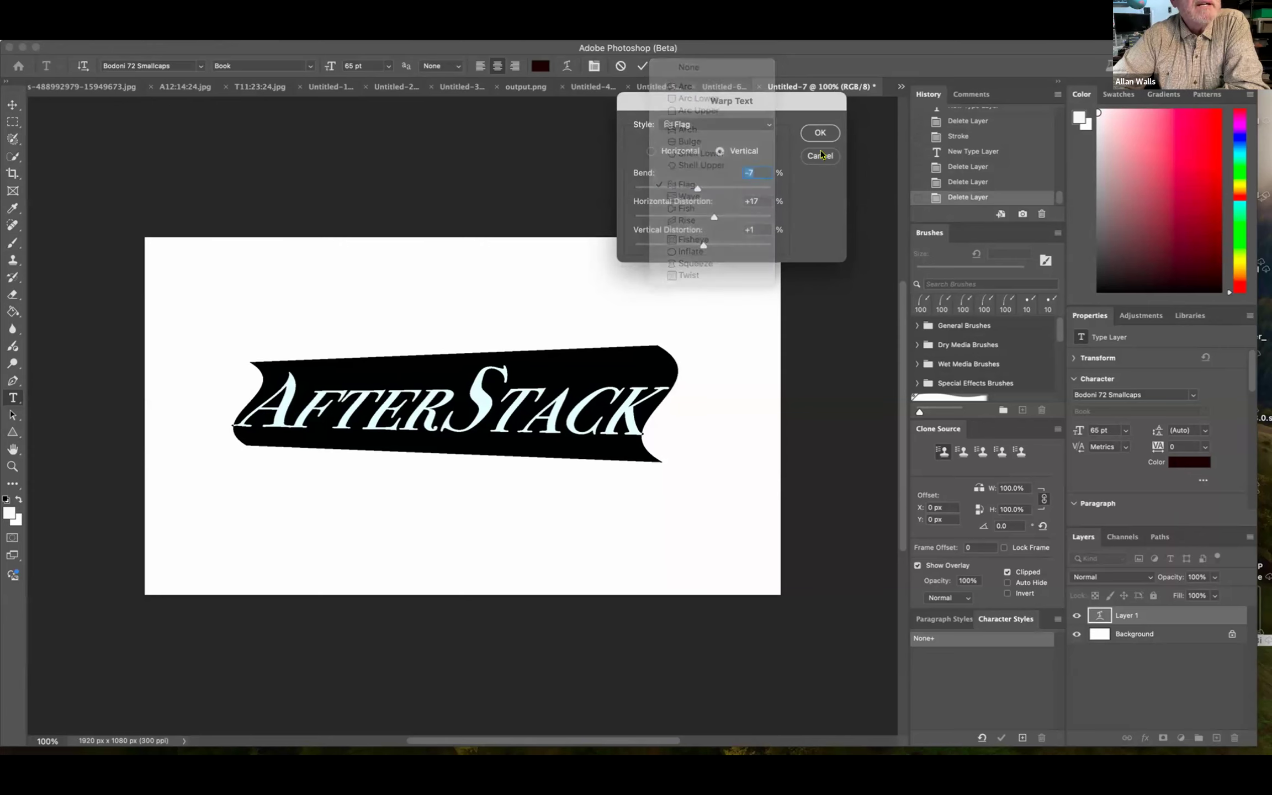
click(819, 157)
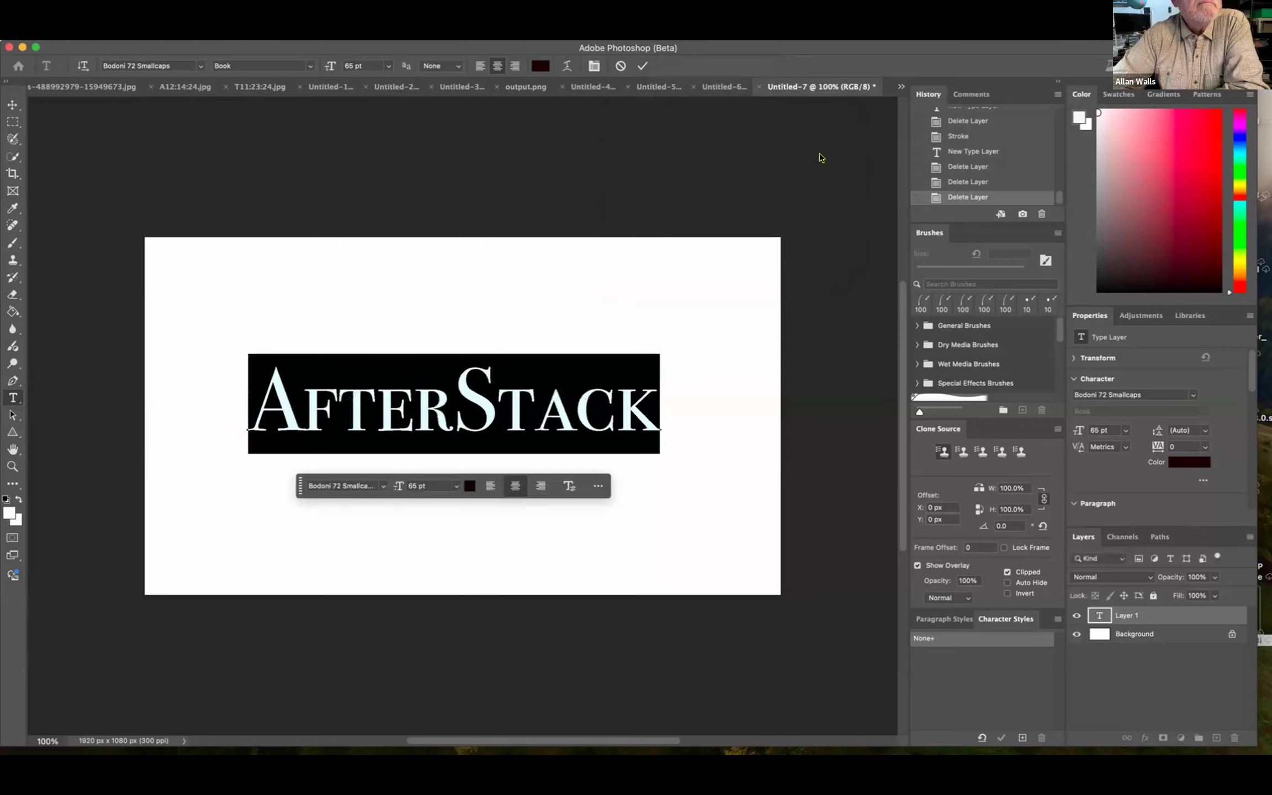
Commit the AfterStack text and open its layer's style options
click(677, 482)
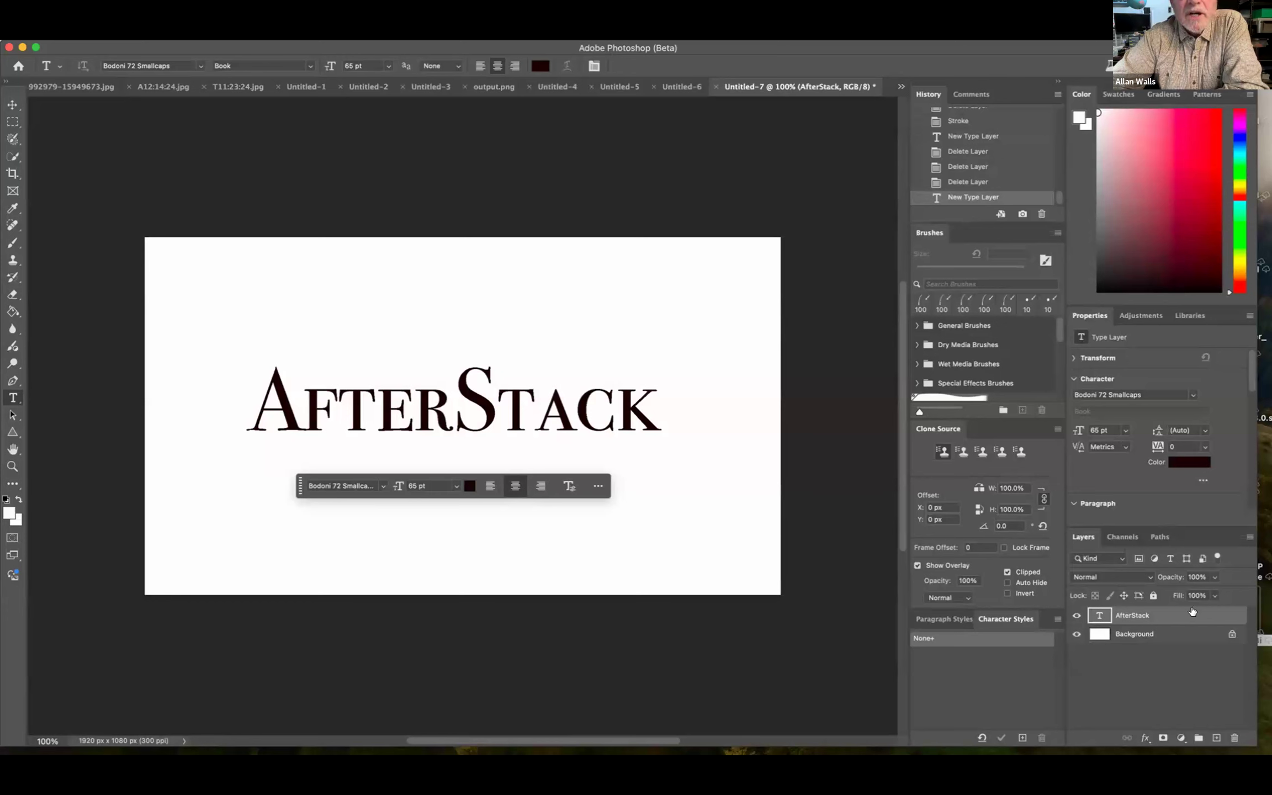
double_click(1214, 613)
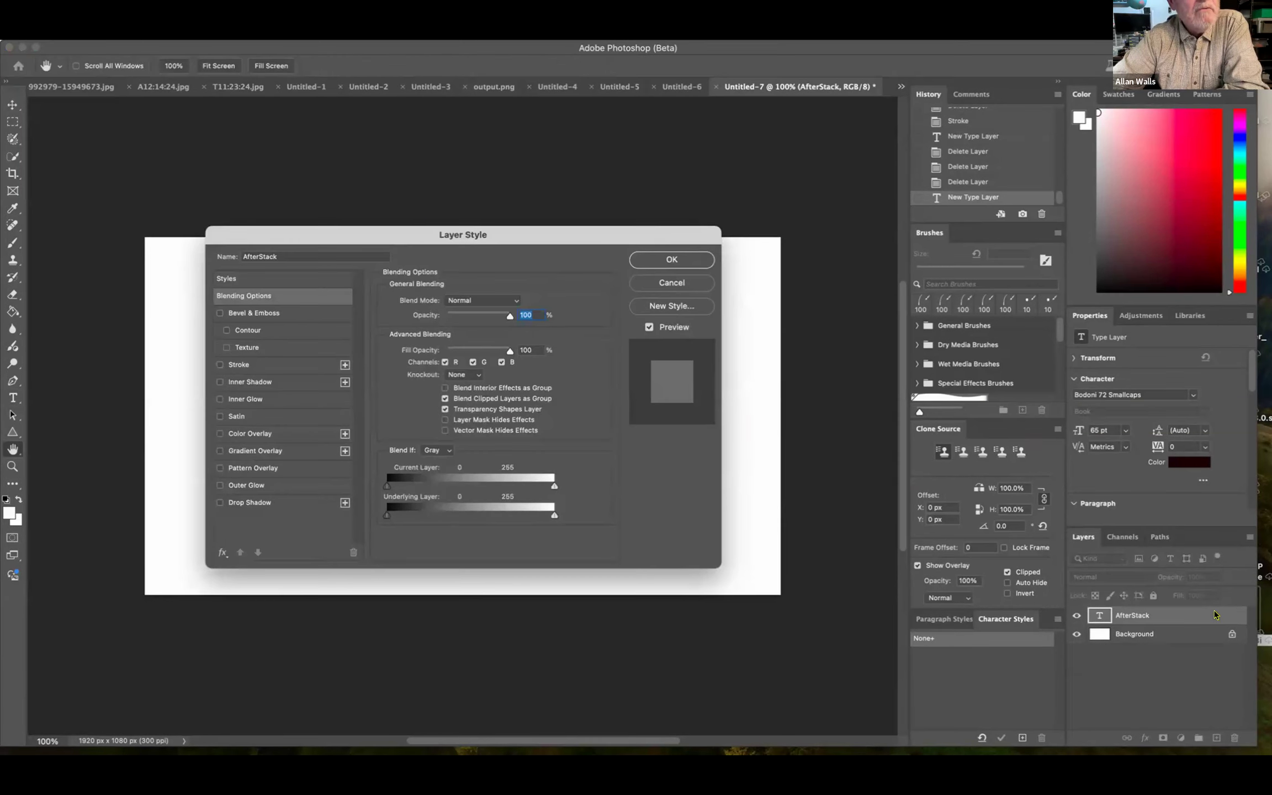
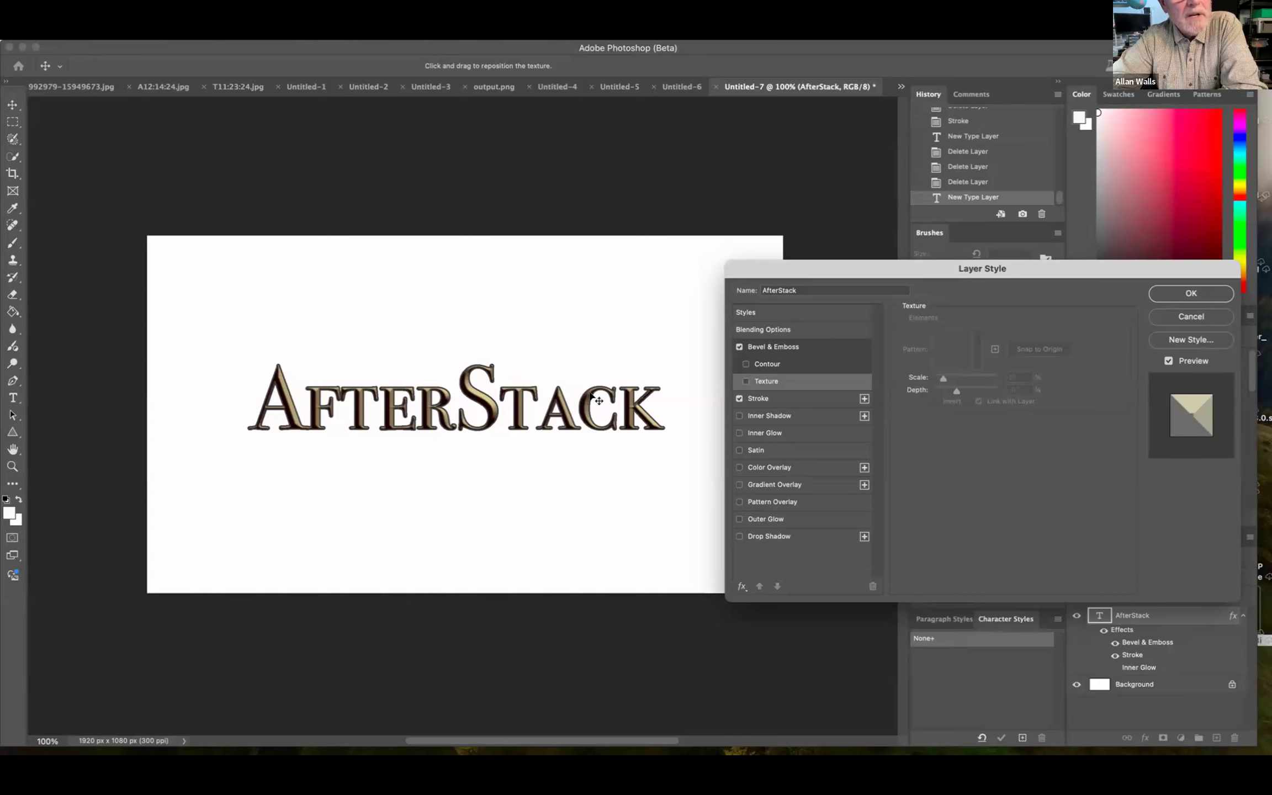
Preview the bevel texture and leave it off, recolor the AfterStack stroke to red #e13030, and apply the layer style
click(833, 380)
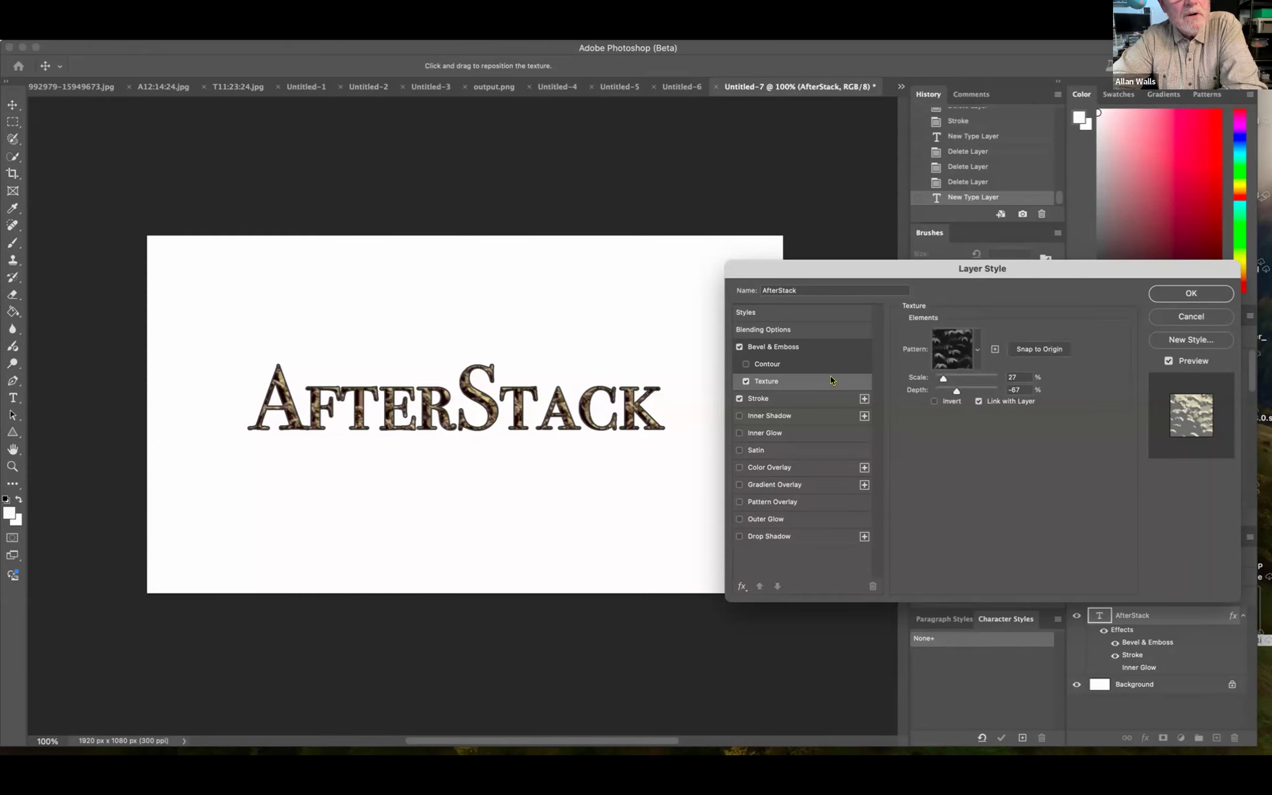
click(746, 382)
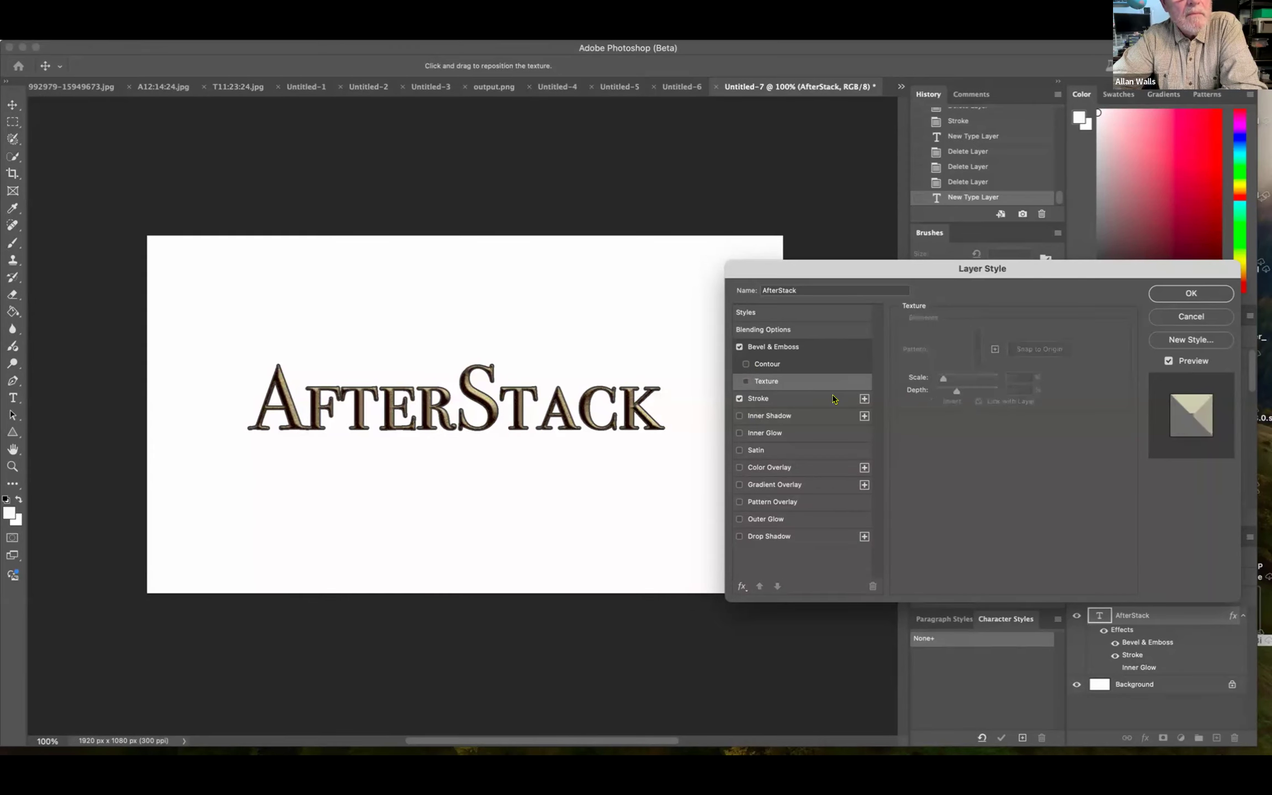
click(832, 397)
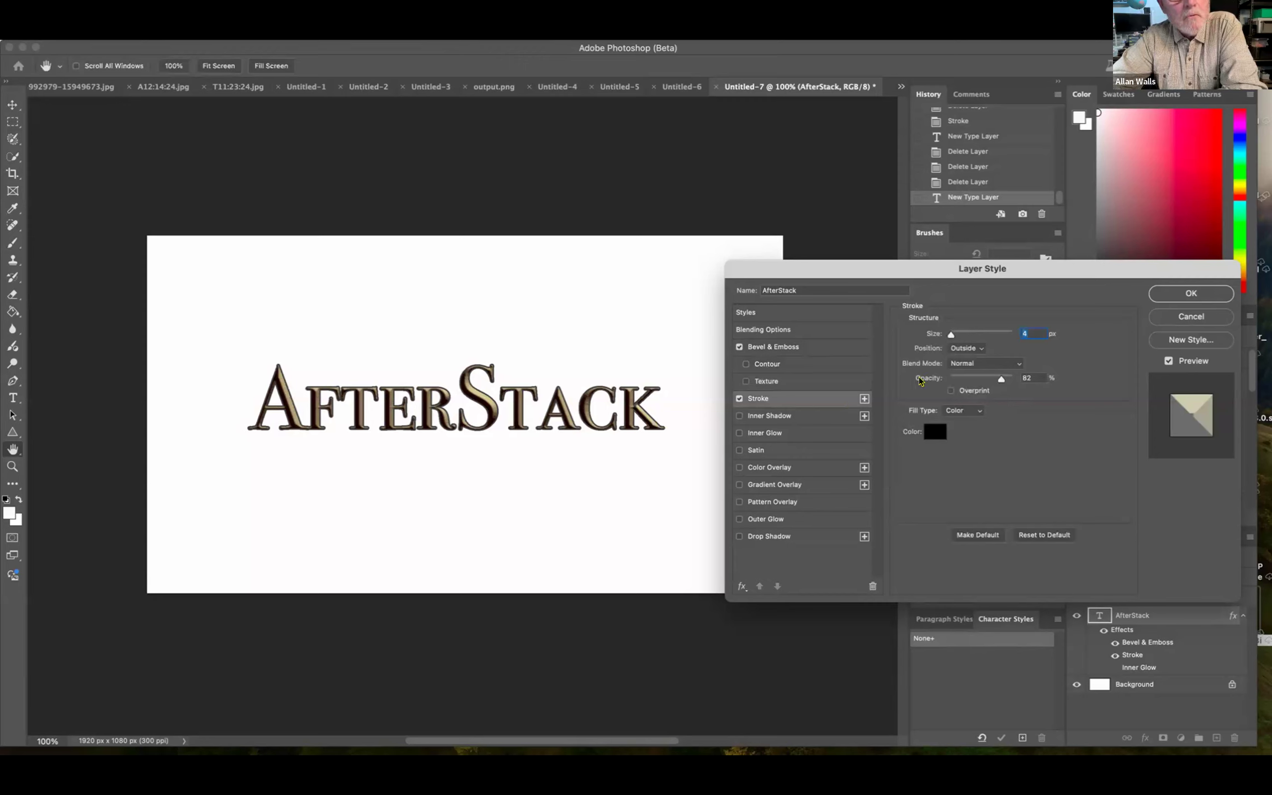
click(933, 433)
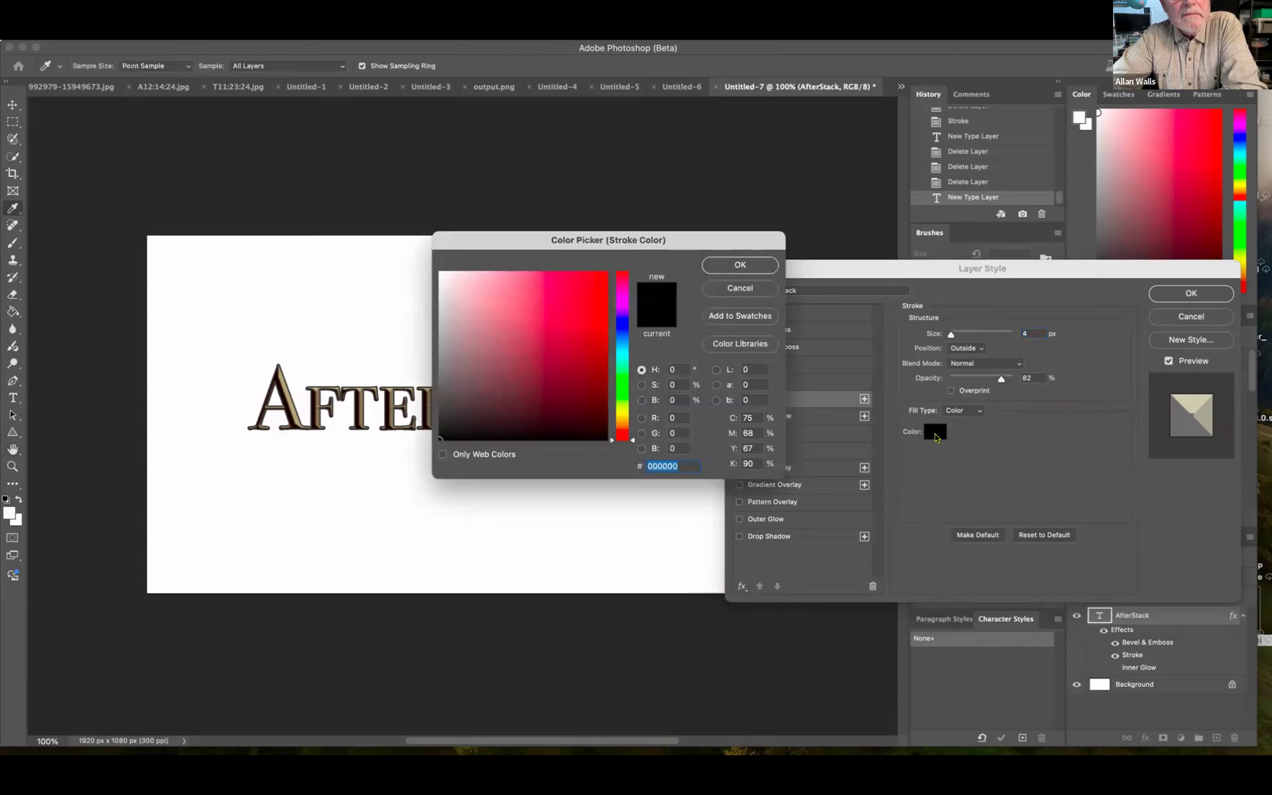
click(572, 291)
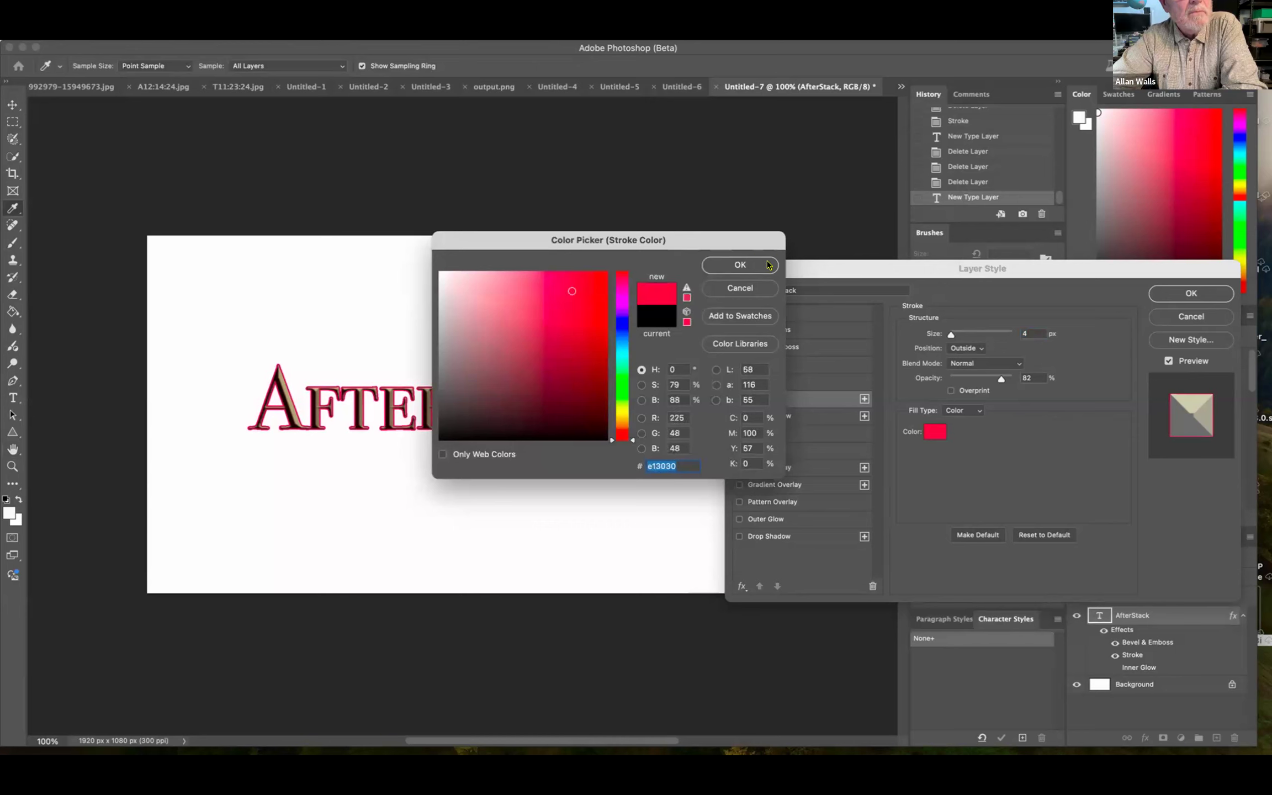
click(740, 265)
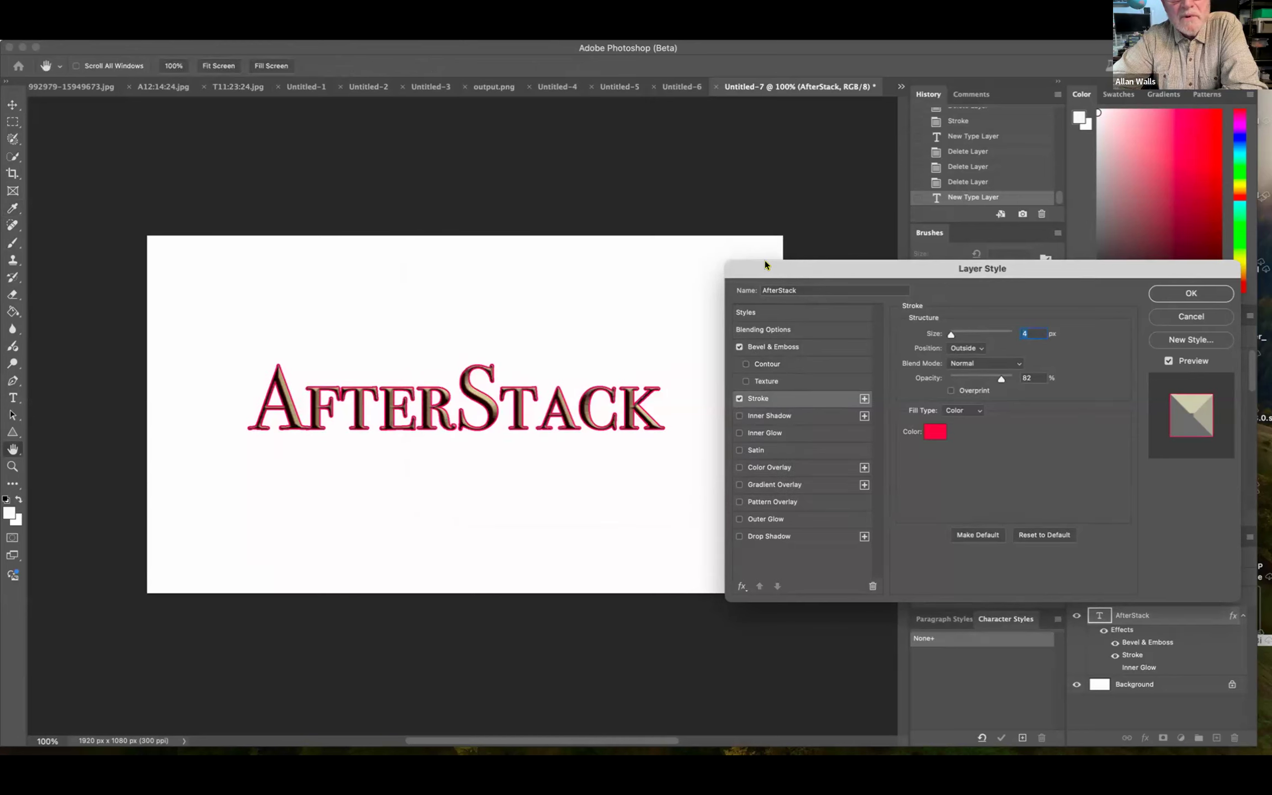
click(1183, 293)
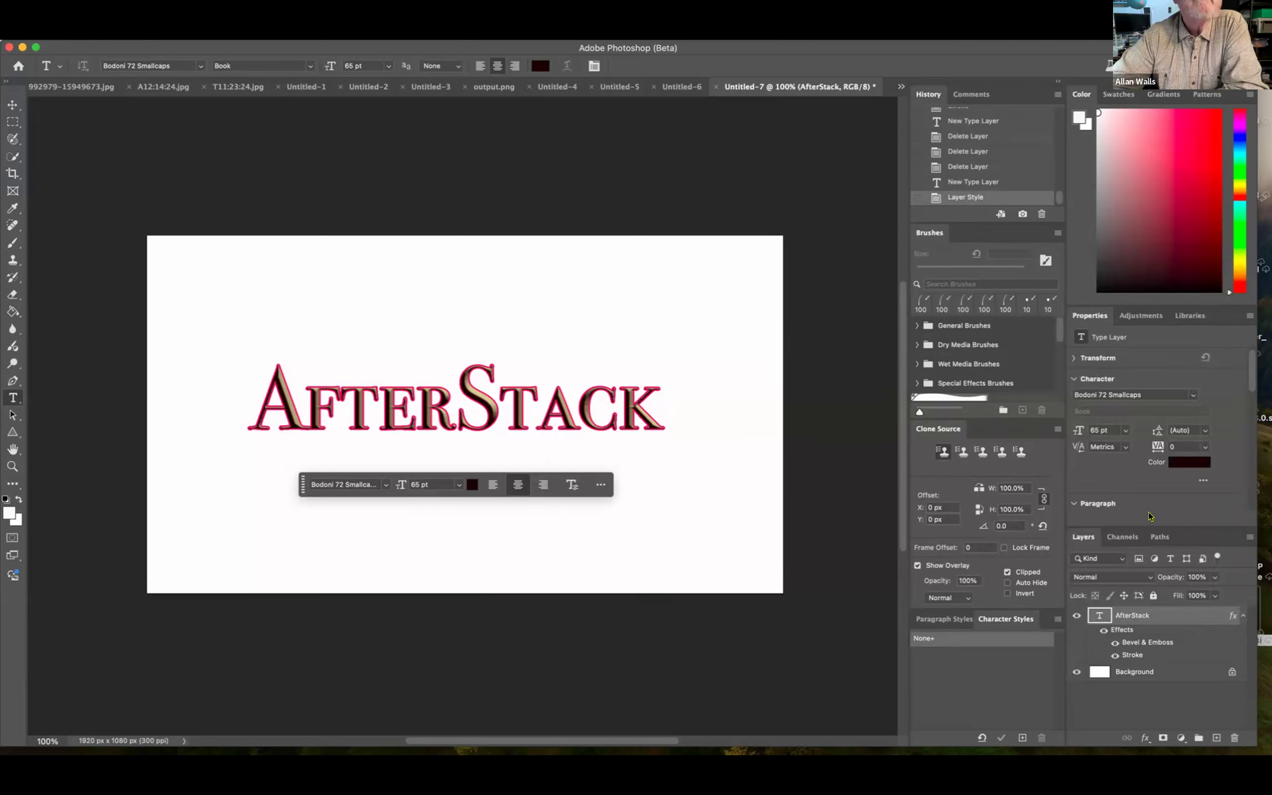
Delete the stray Lorem Ipsum type layer and reopen the AfterStack layer's style options
click(716, 524)
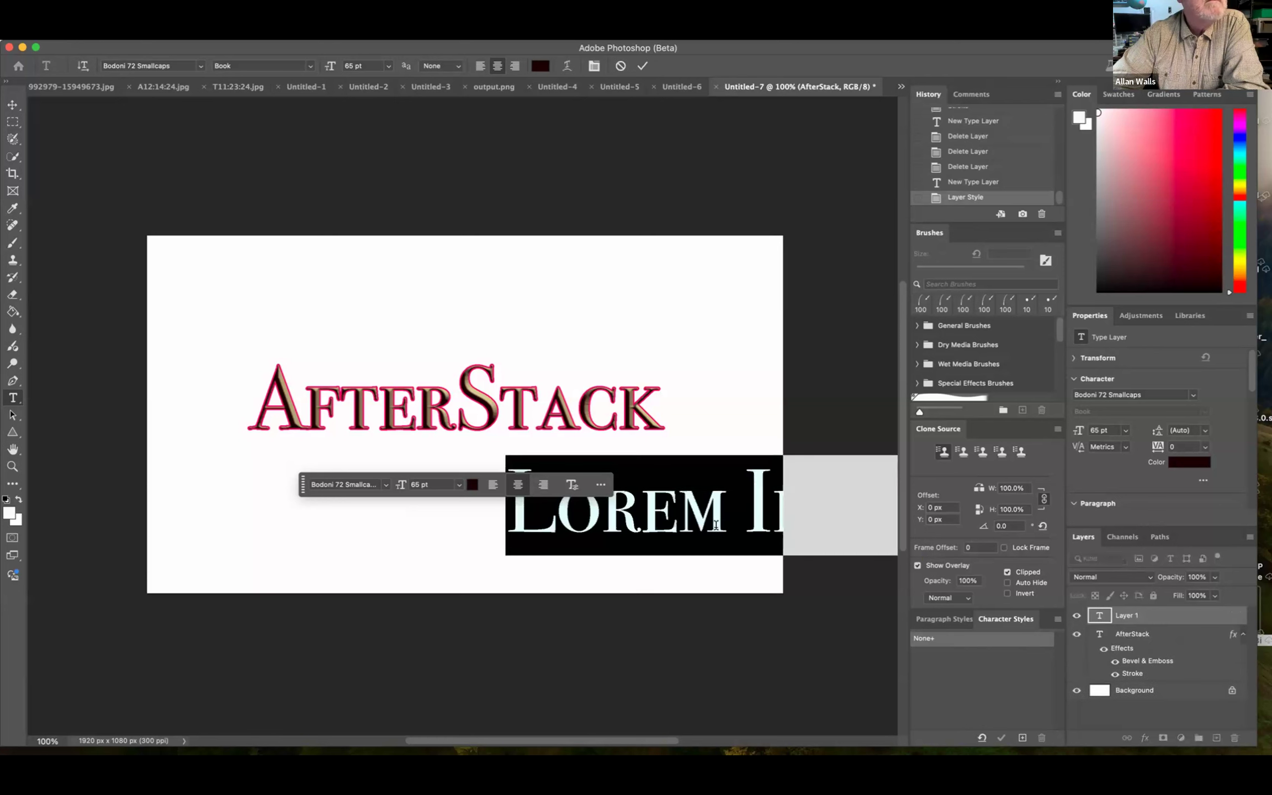
drag(1192, 614, 1231, 737)
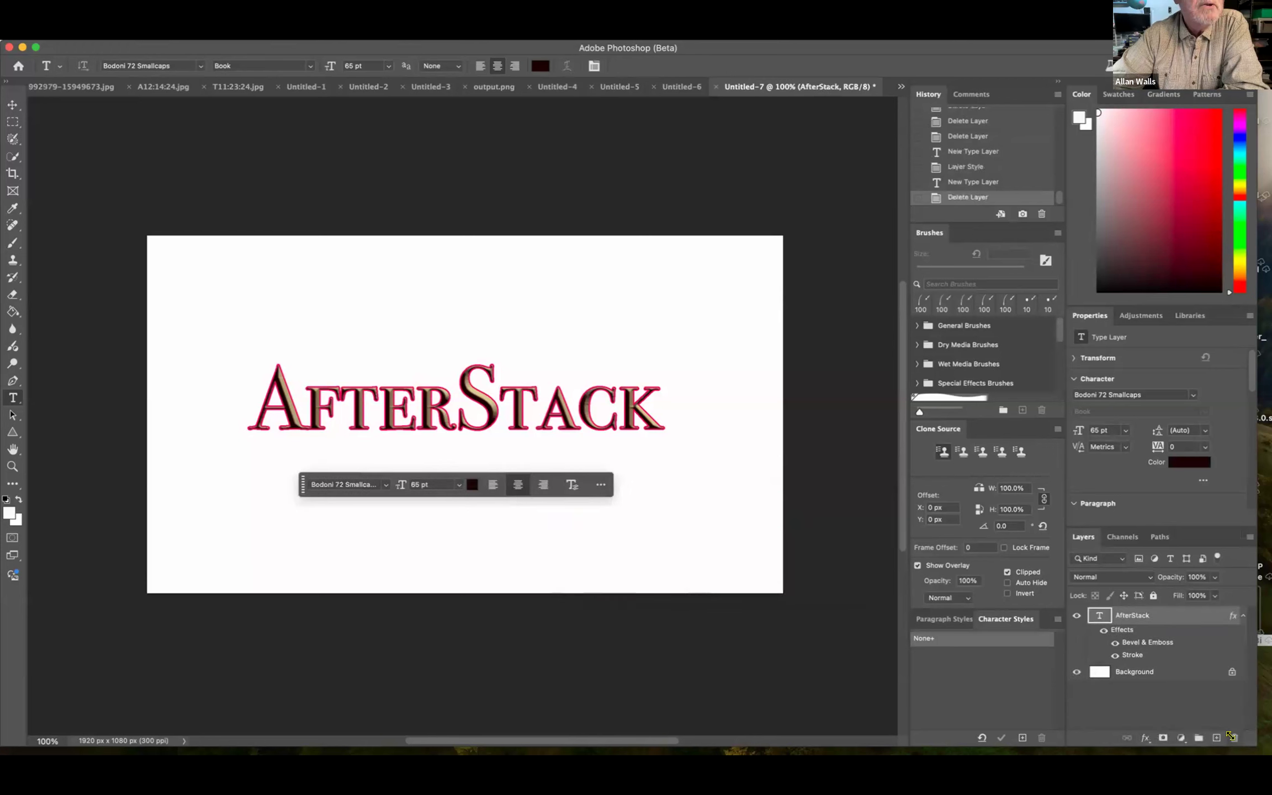
double_click(1198, 612)
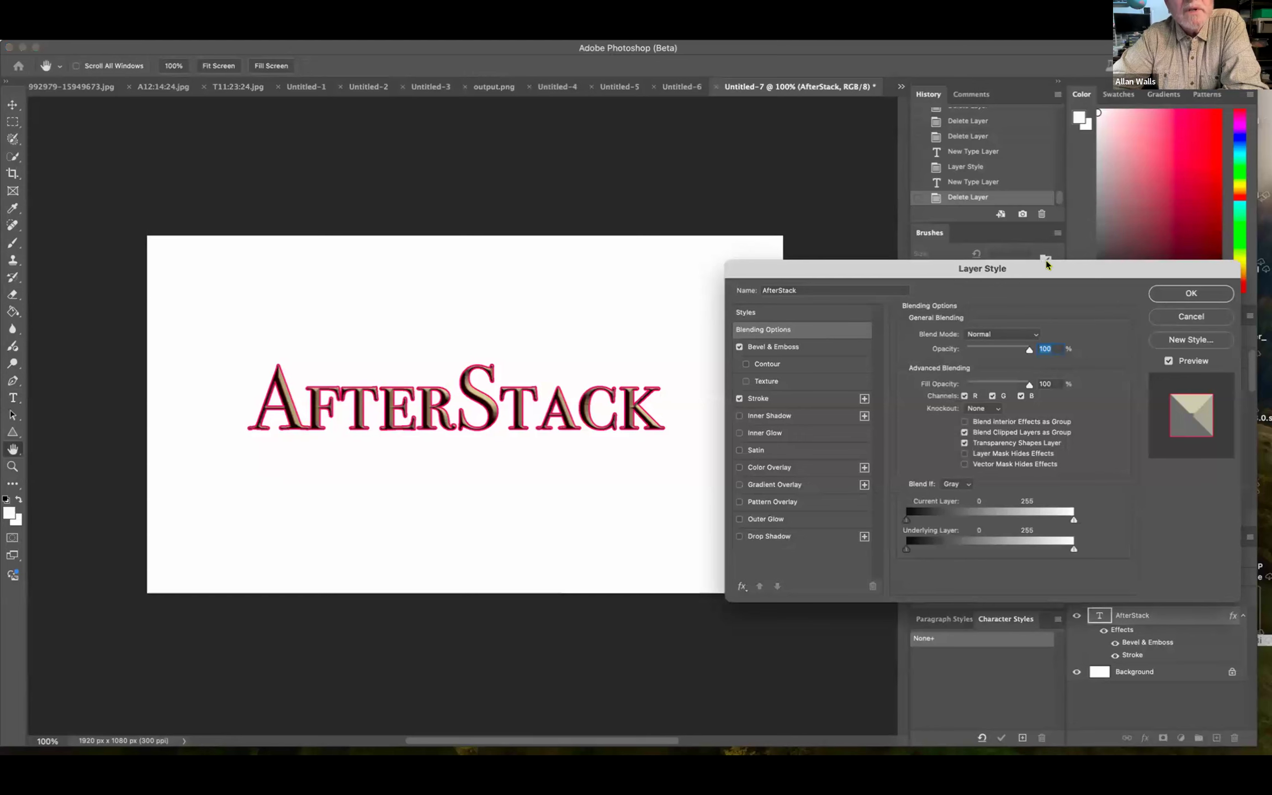
drag(1049, 267, 1004, 108)
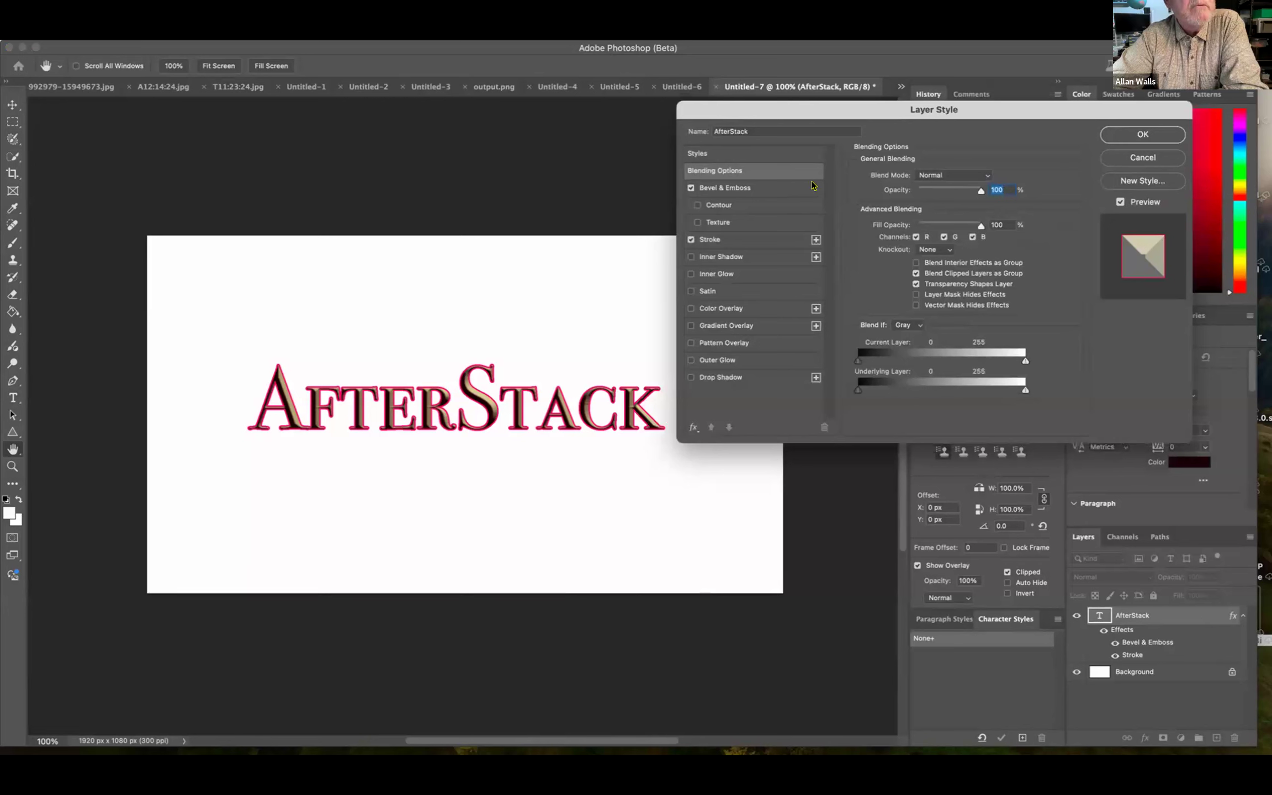
Turn off the AfterStack stroke and enable an inner glow instead, leaving the inner shadow off
click(690, 239)
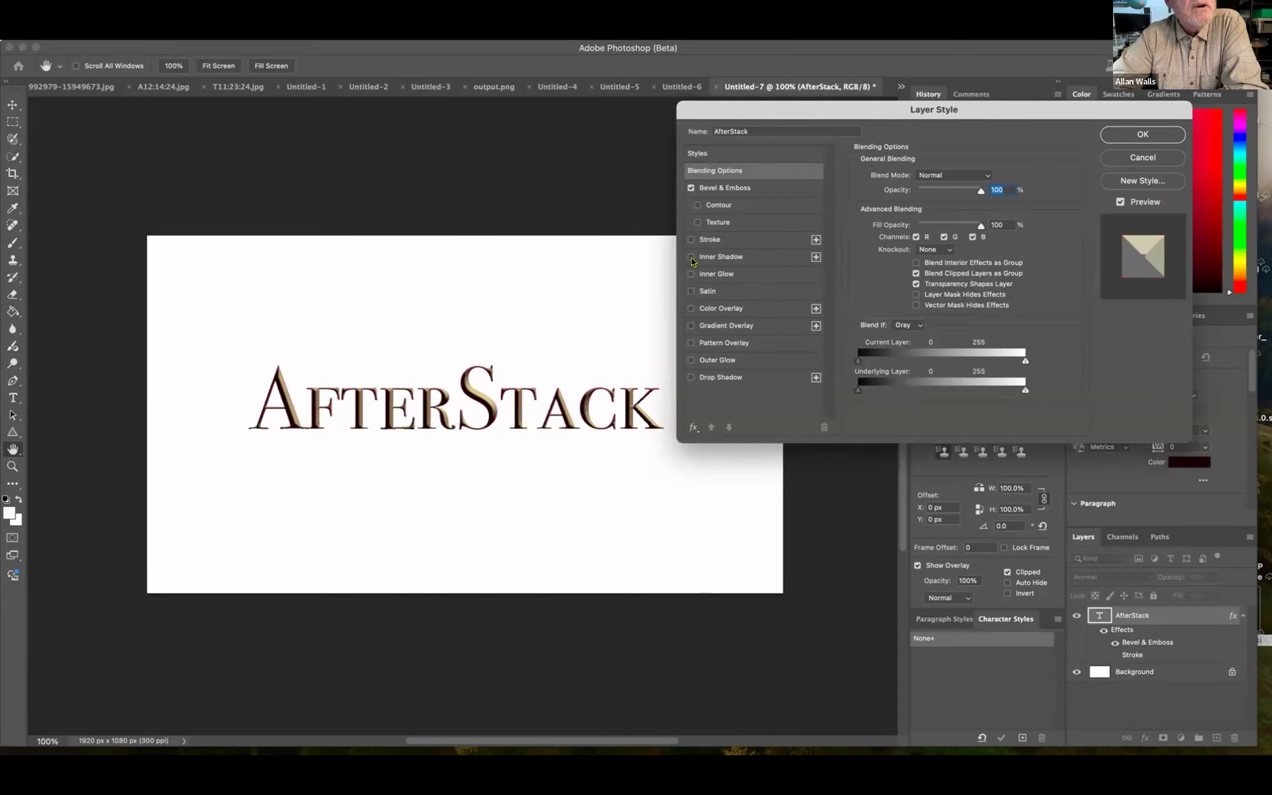
click(692, 257)
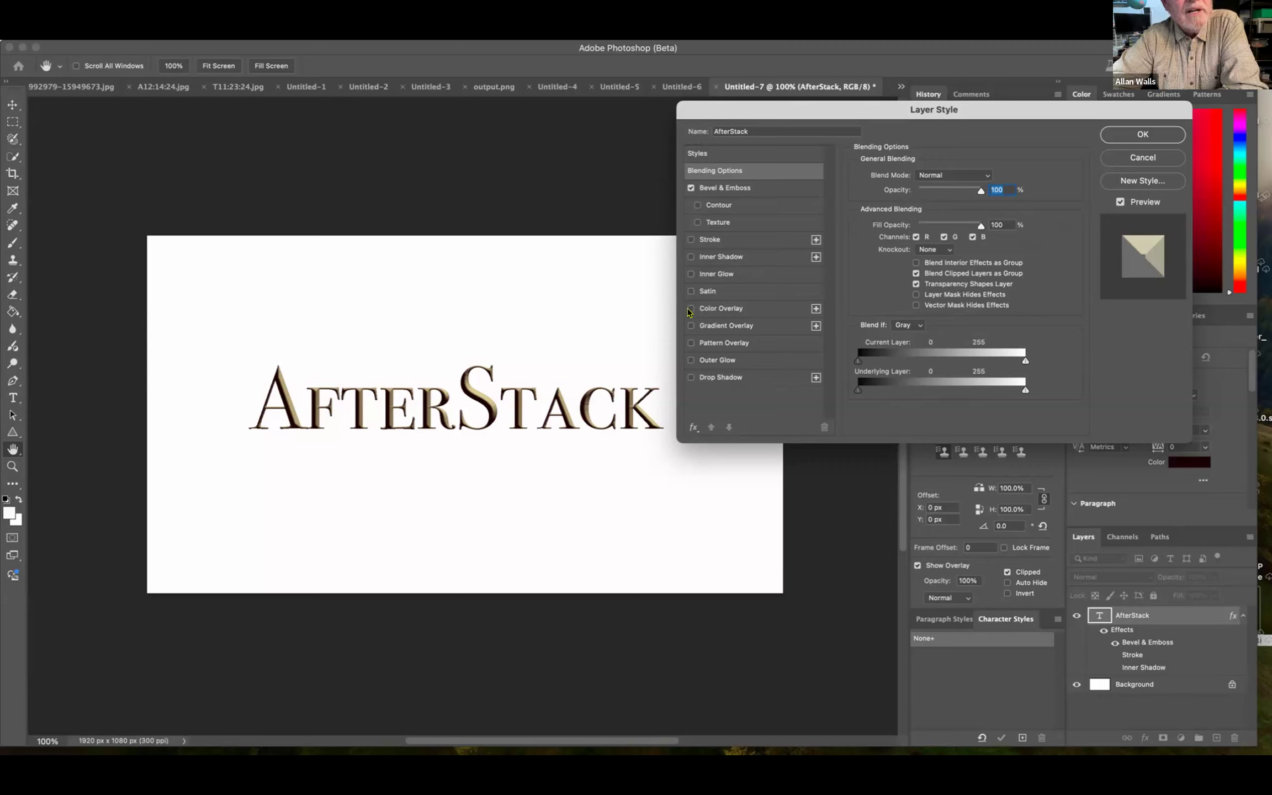
click(691, 274)
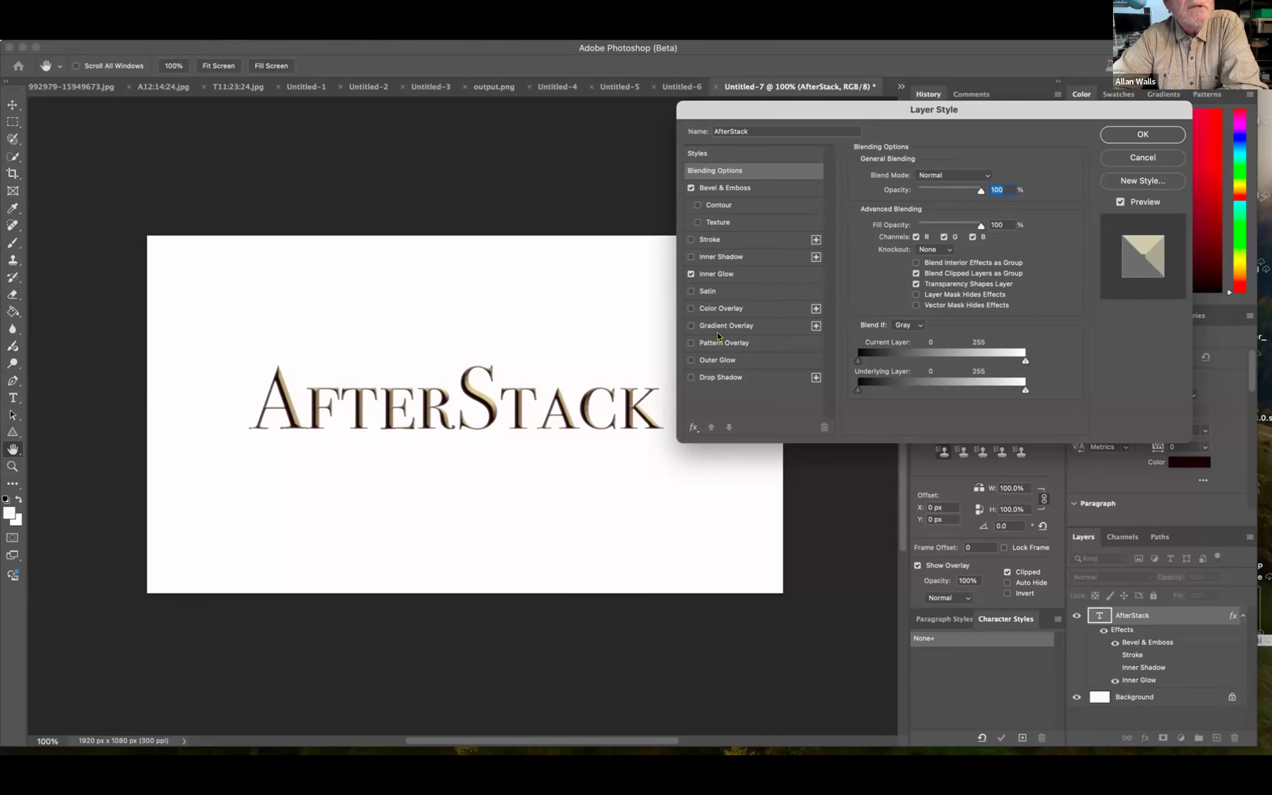
click(768, 273)
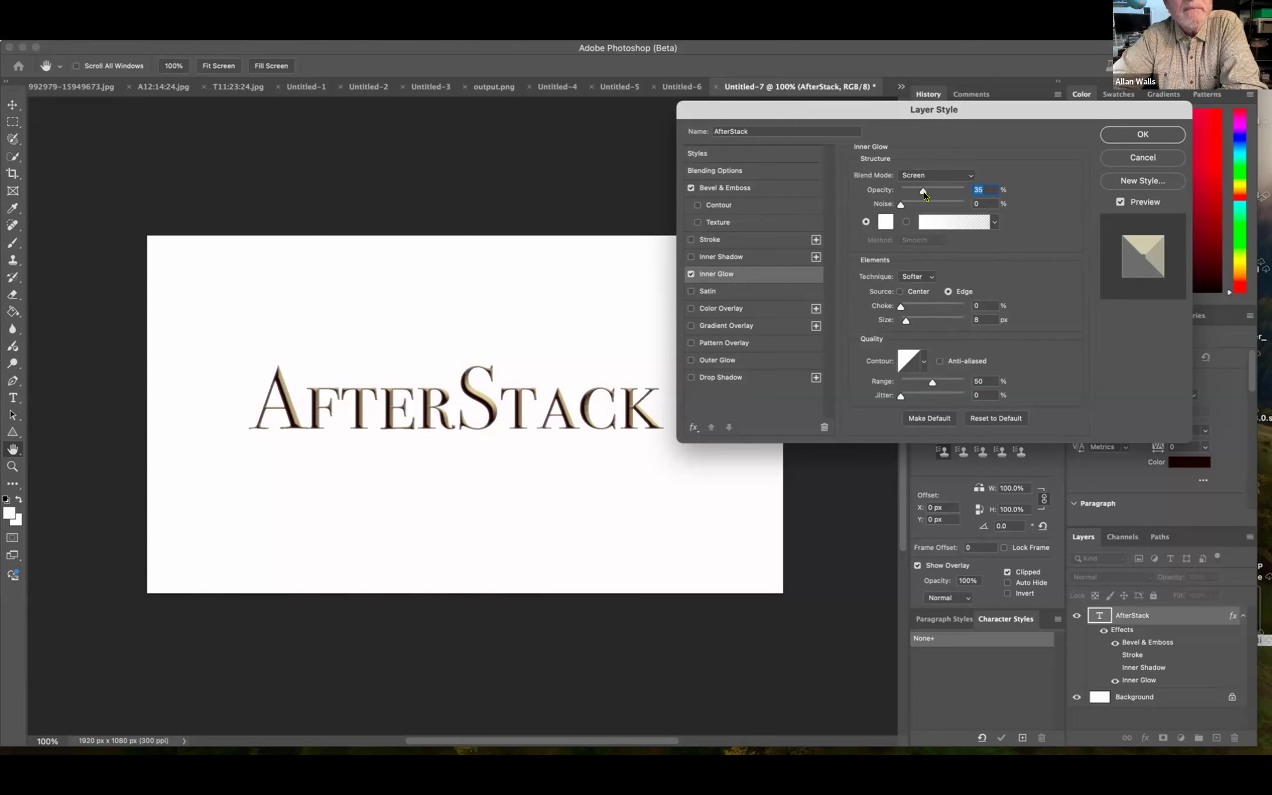
Set the AfterStack inner glow's opacity to 34% and recolor it to red #e71616
mouse_move(921, 190)
mouse_down()
mouse_move(937, 190)
mouse_move(847, 197)
mouse_move(958, 190)
mouse_move(856, 205)
mouse_move(943, 188)
mouse_up()
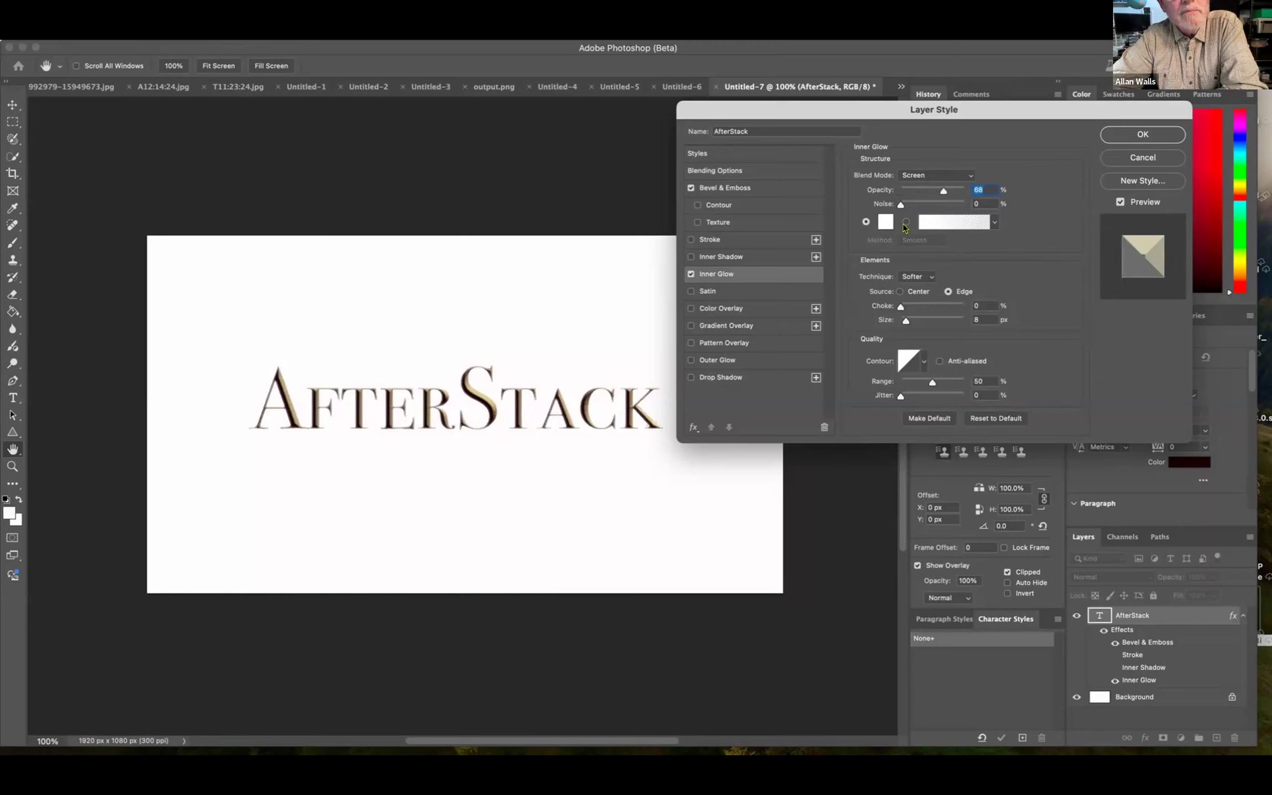
drag(941, 190, 921, 190)
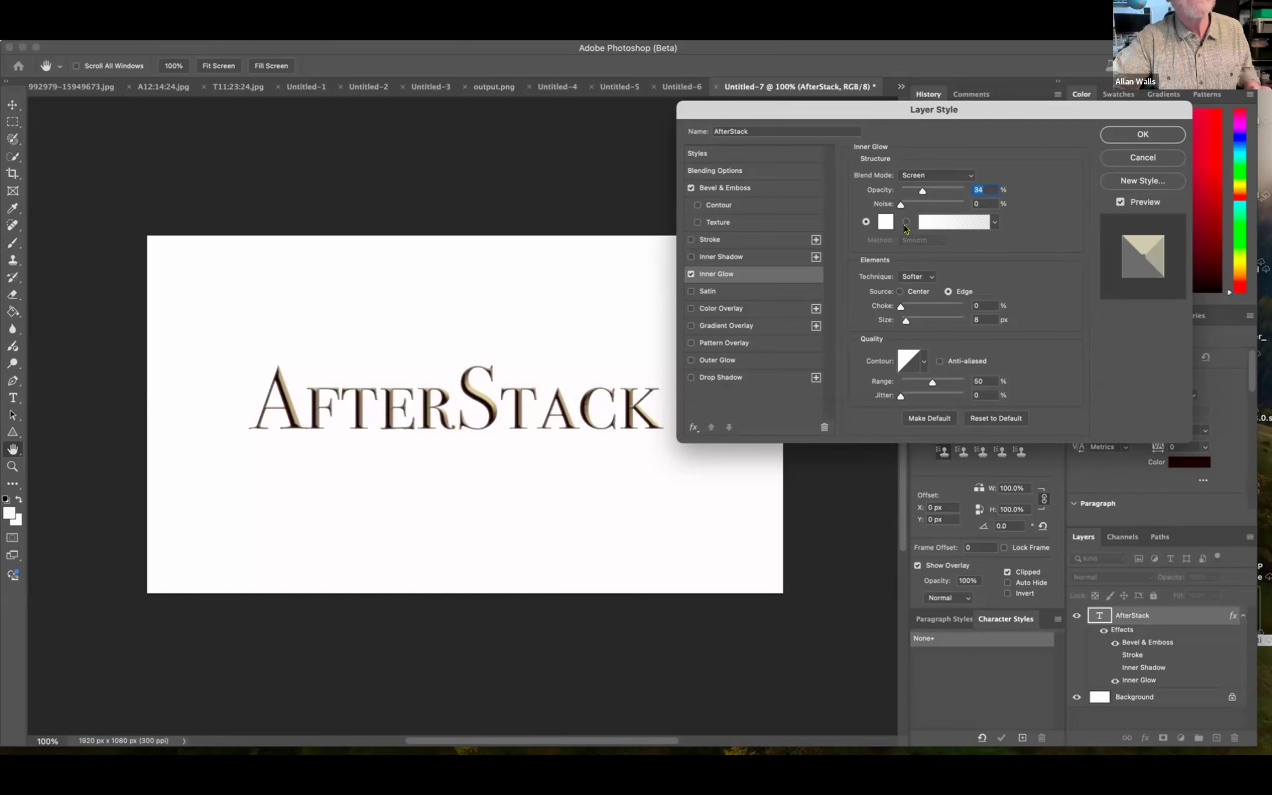
click(886, 222)
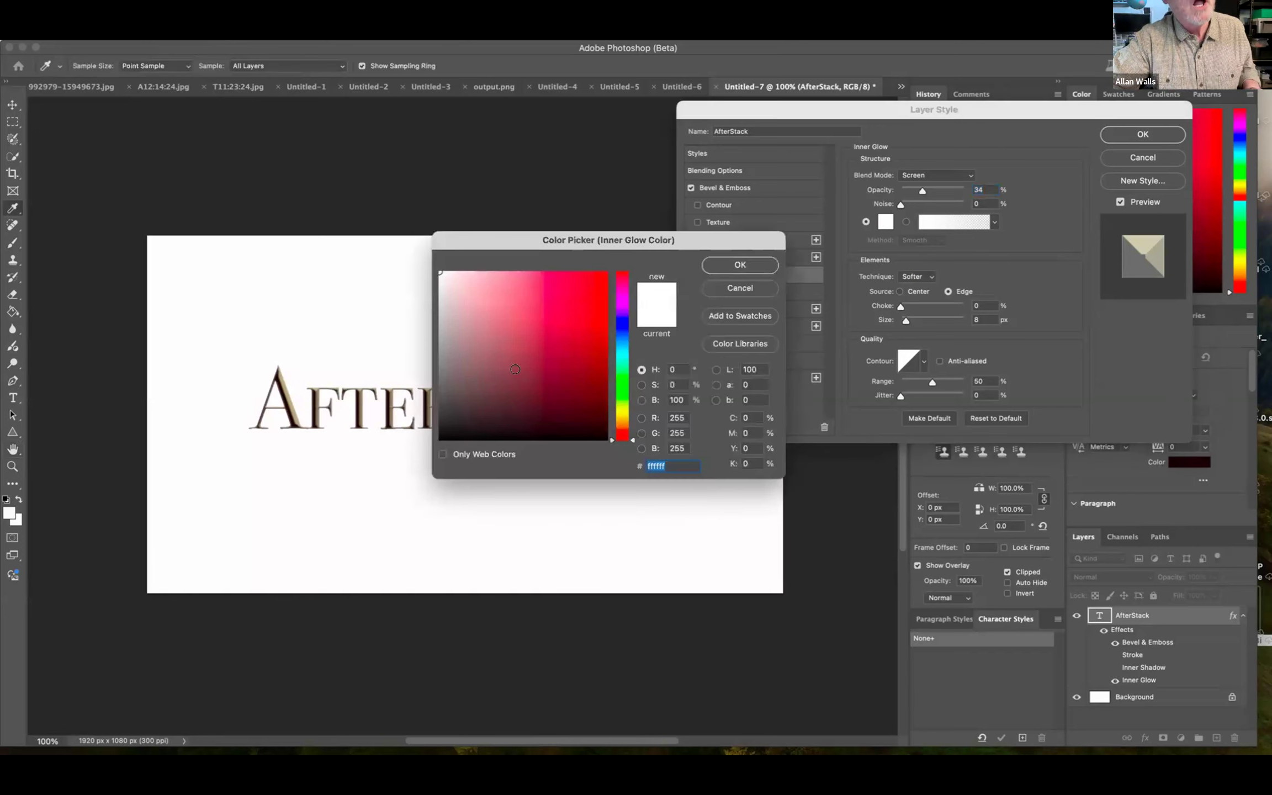
click(589, 283)
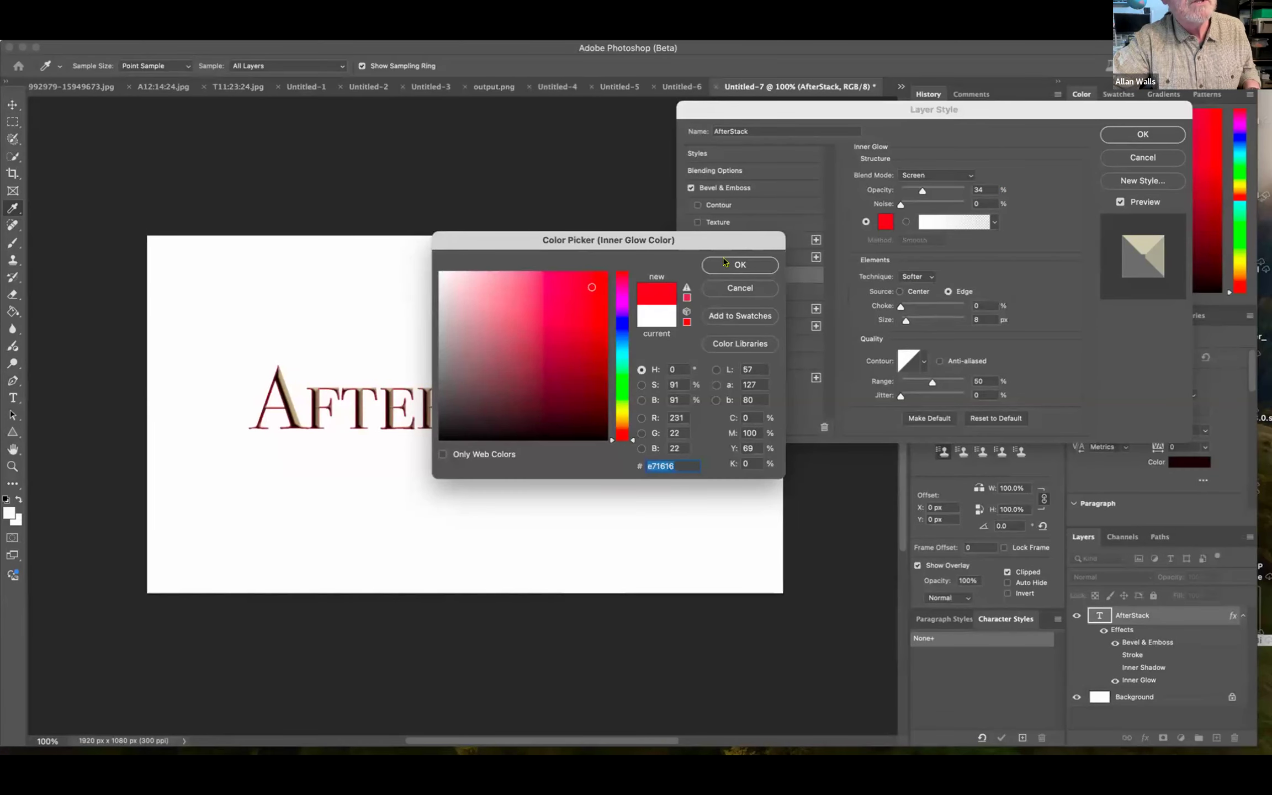
click(743, 266)
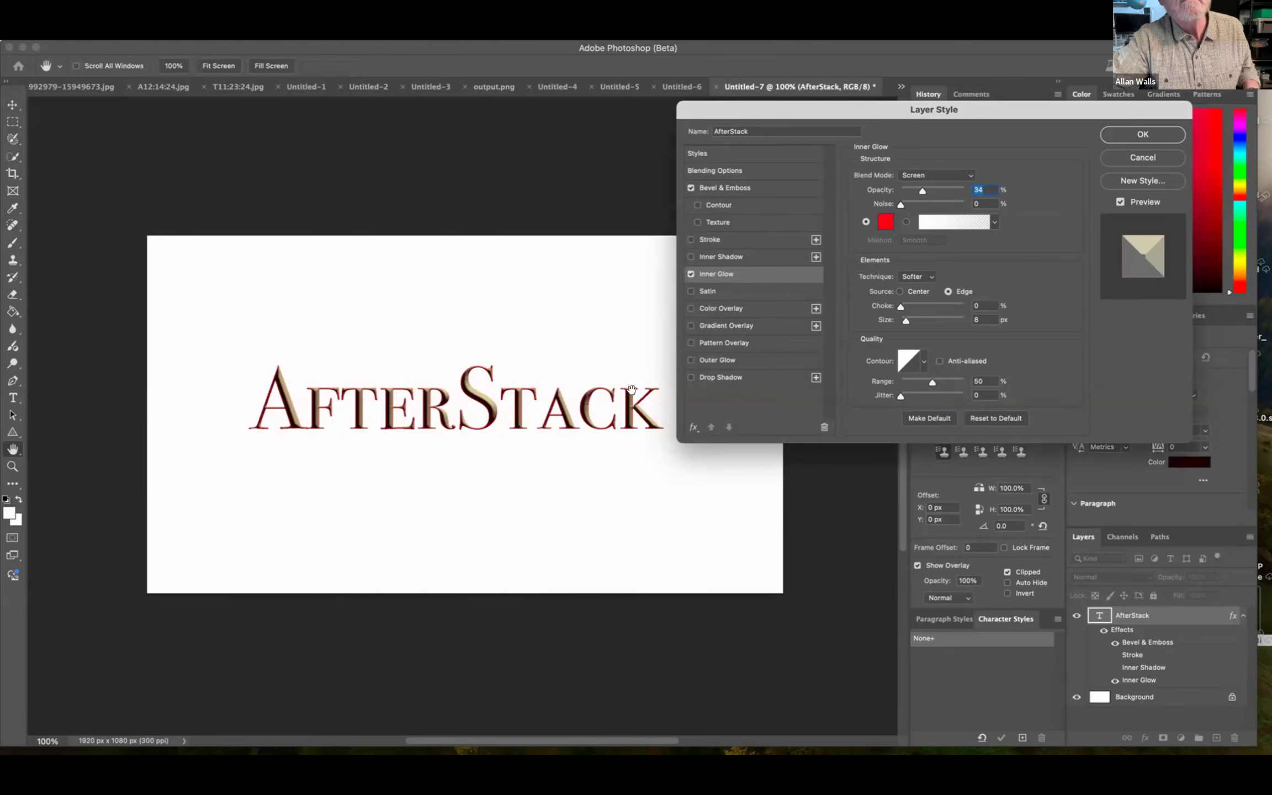
Give the inner glow Normal blend mode, 50% opacity, 34% choke and a size of 68 px
mouse_move(921, 193)
mouse_down()
mouse_move(941, 190)
mouse_move(920, 192)
mouse_up()
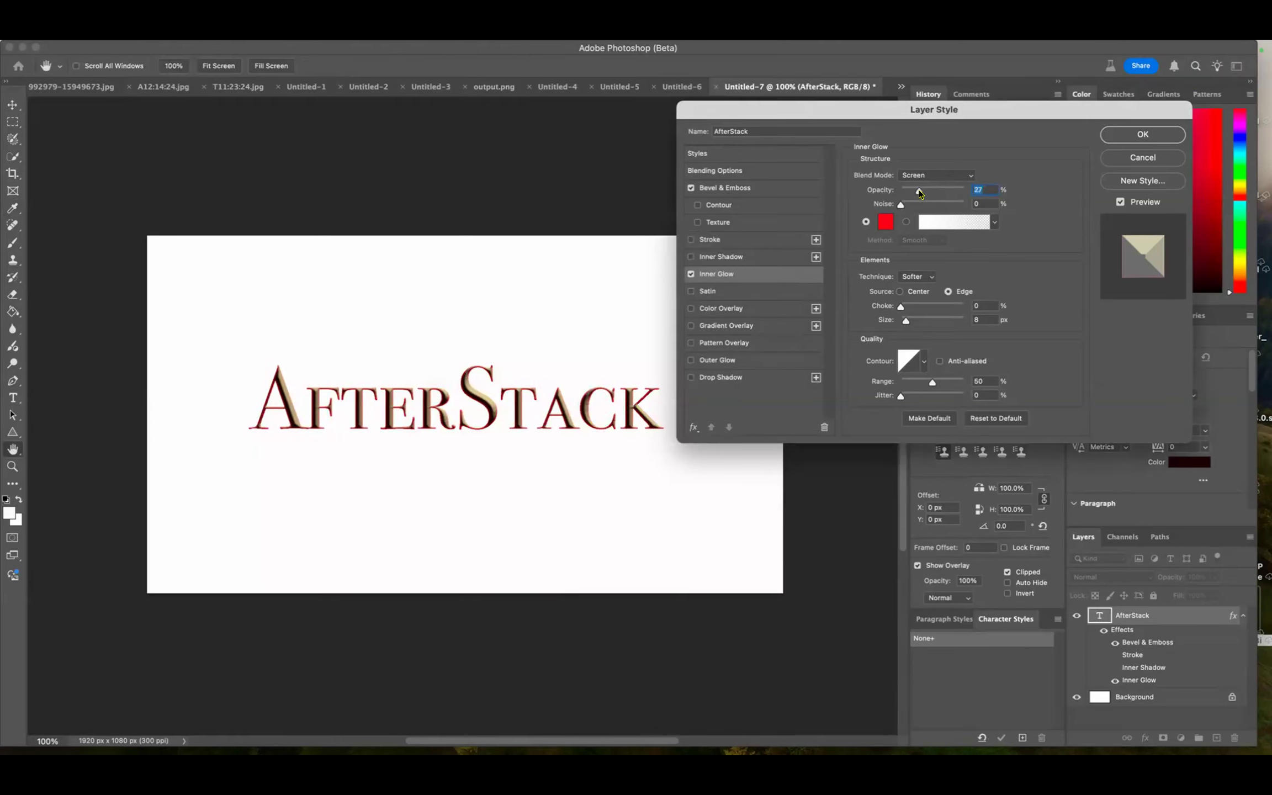
click(972, 174)
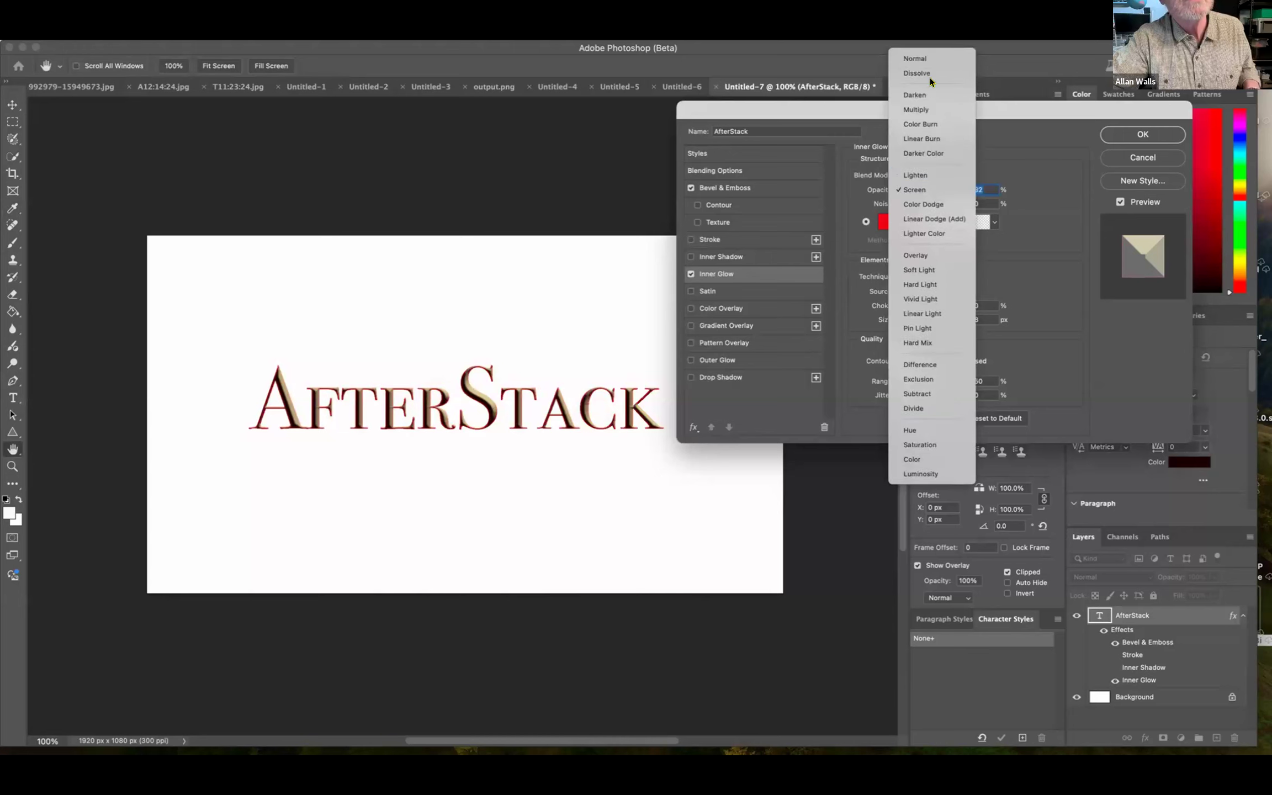
click(918, 57)
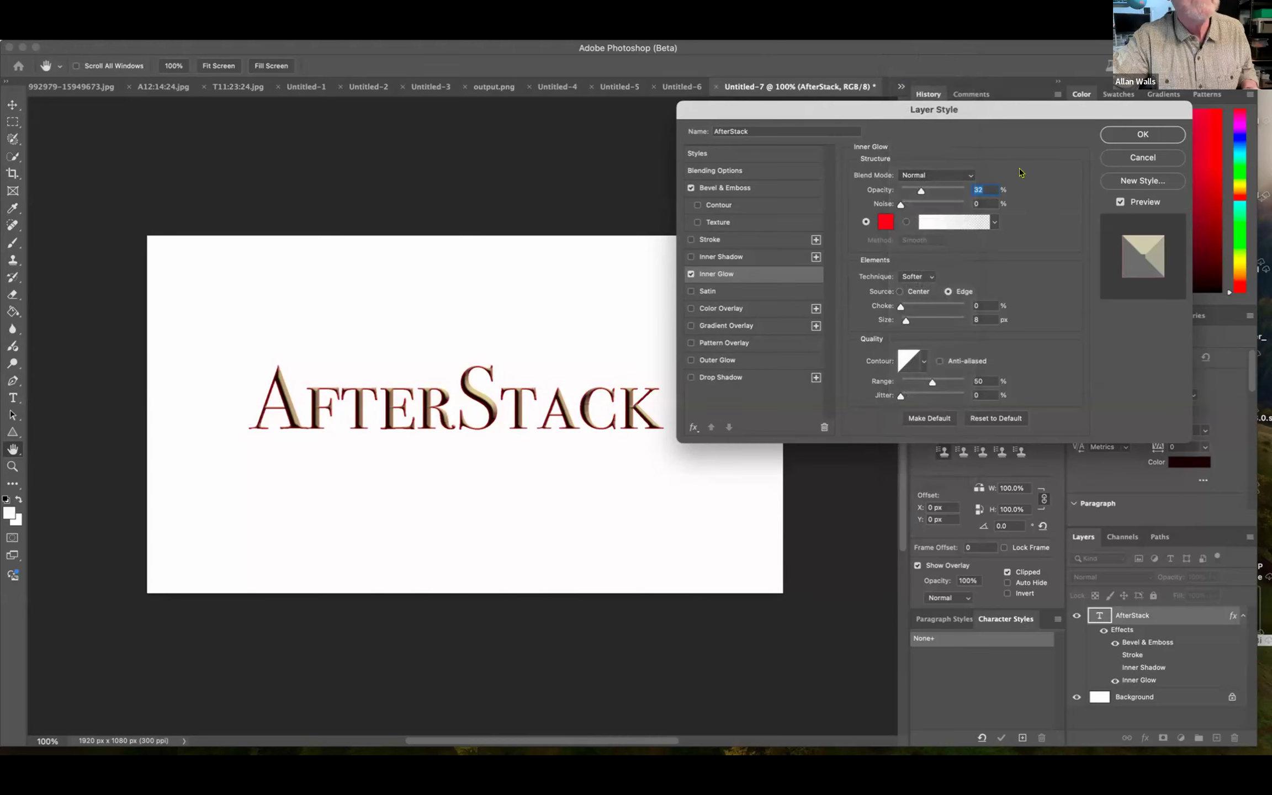
drag(924, 192, 926, 192)
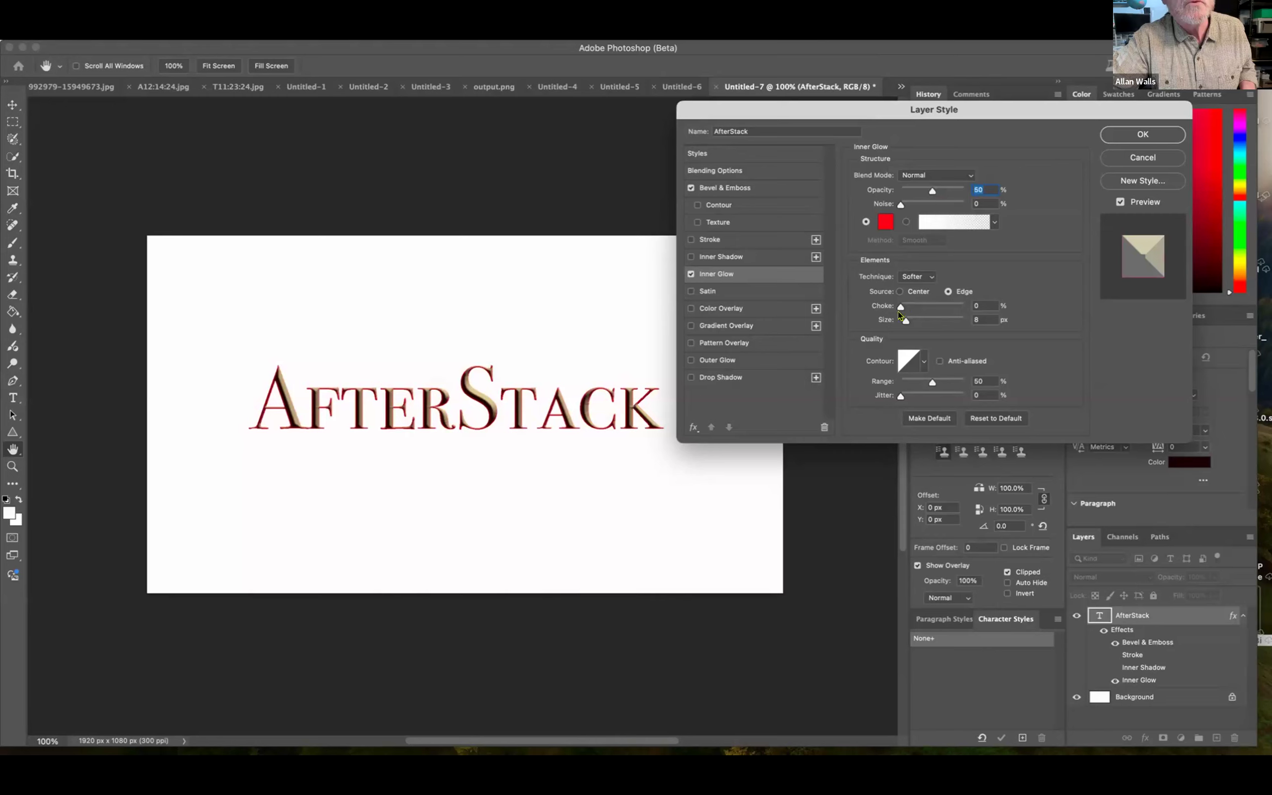
drag(899, 307, 921, 307)
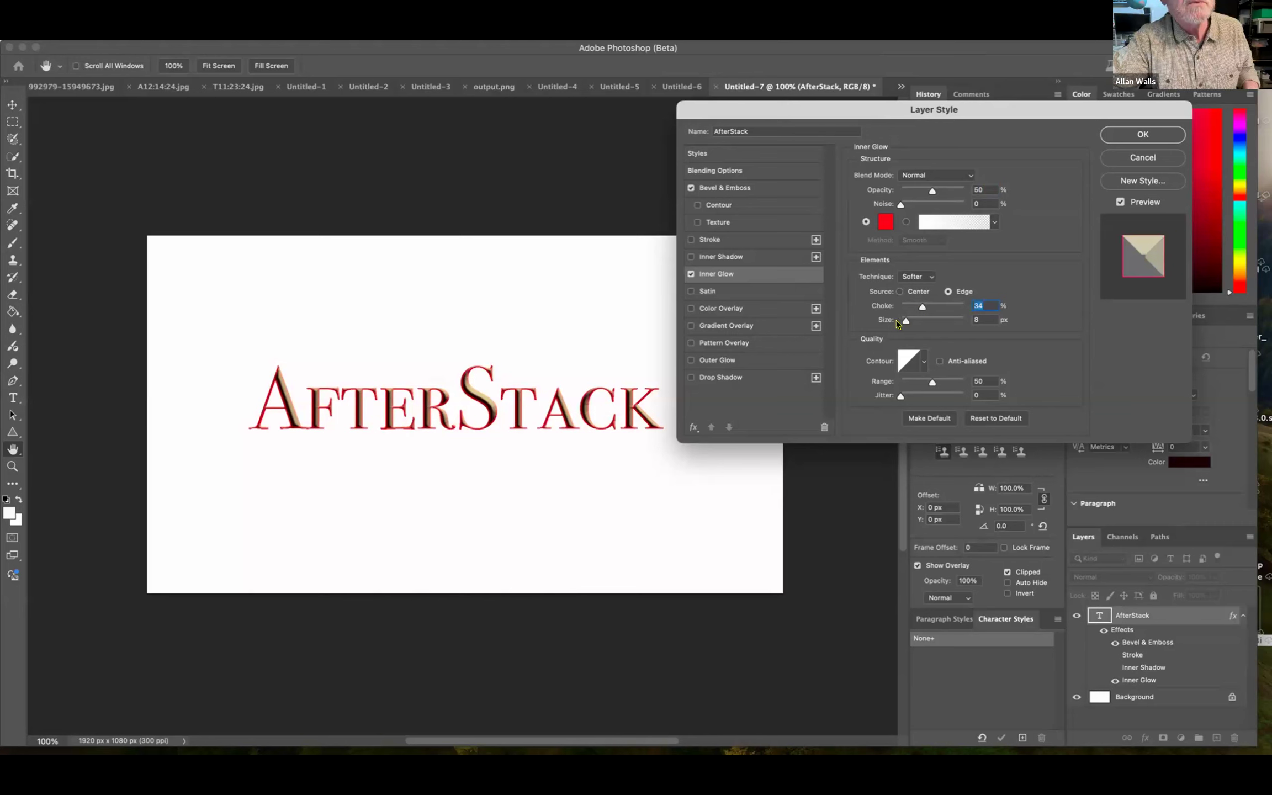
mouse_move(904, 319)
mouse_down()
mouse_move(936, 321)
mouse_move(906, 320)
mouse_move(920, 321)
mouse_up()
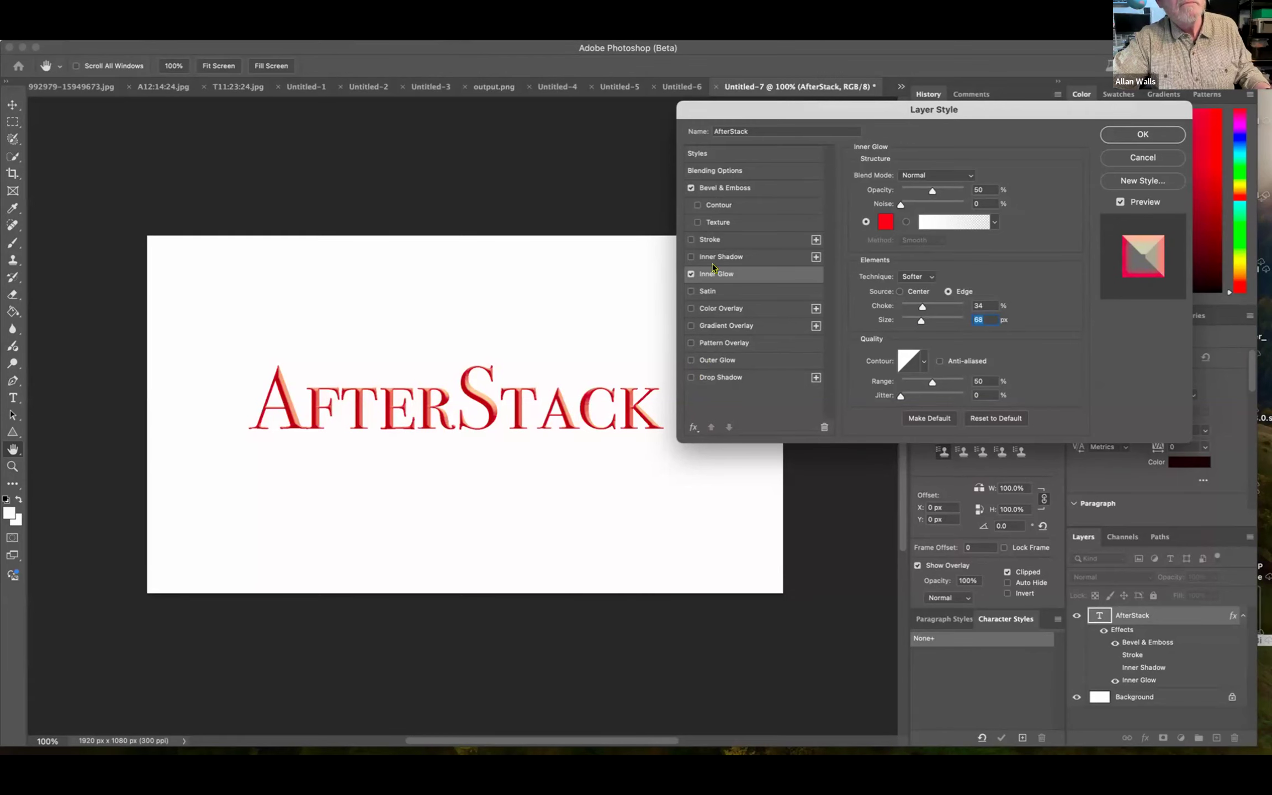
Enable an outer glow on the AfterStack text and color it cyan
click(690, 362)
click(729, 359)
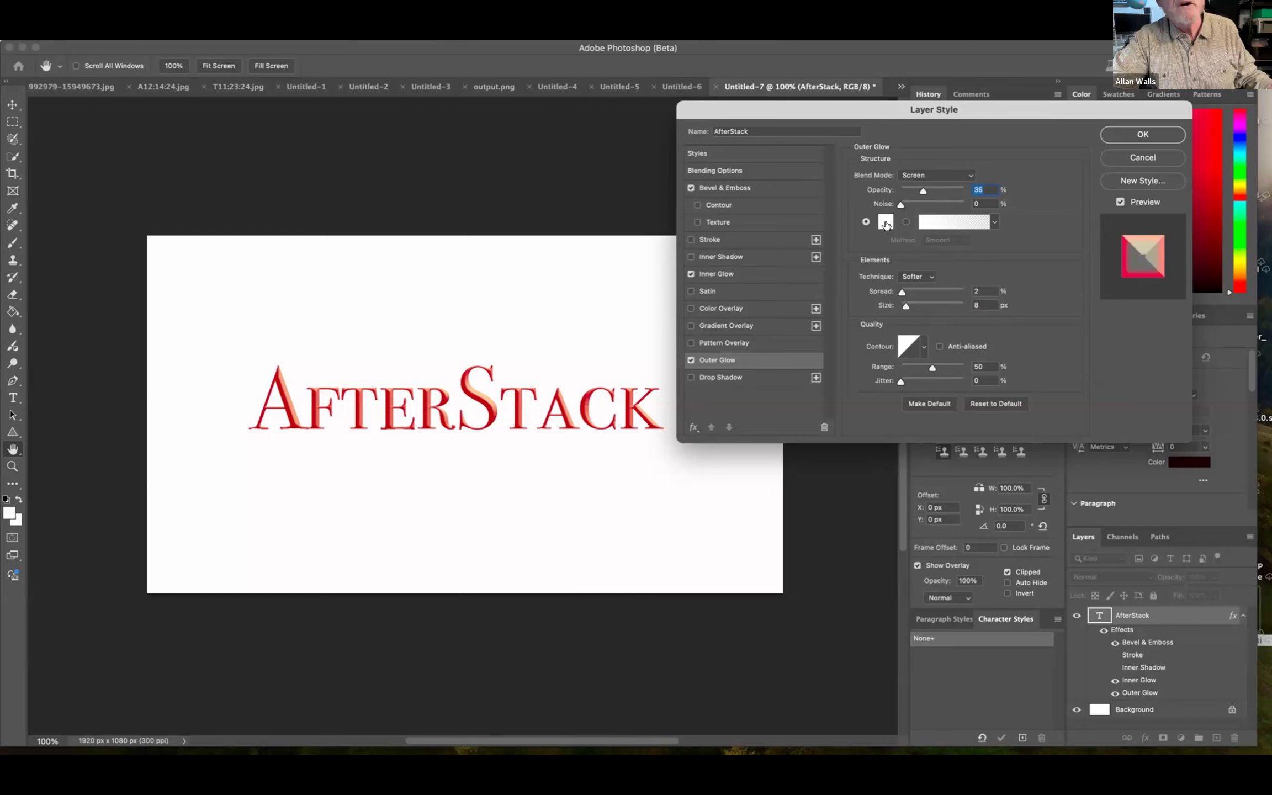
click(885, 221)
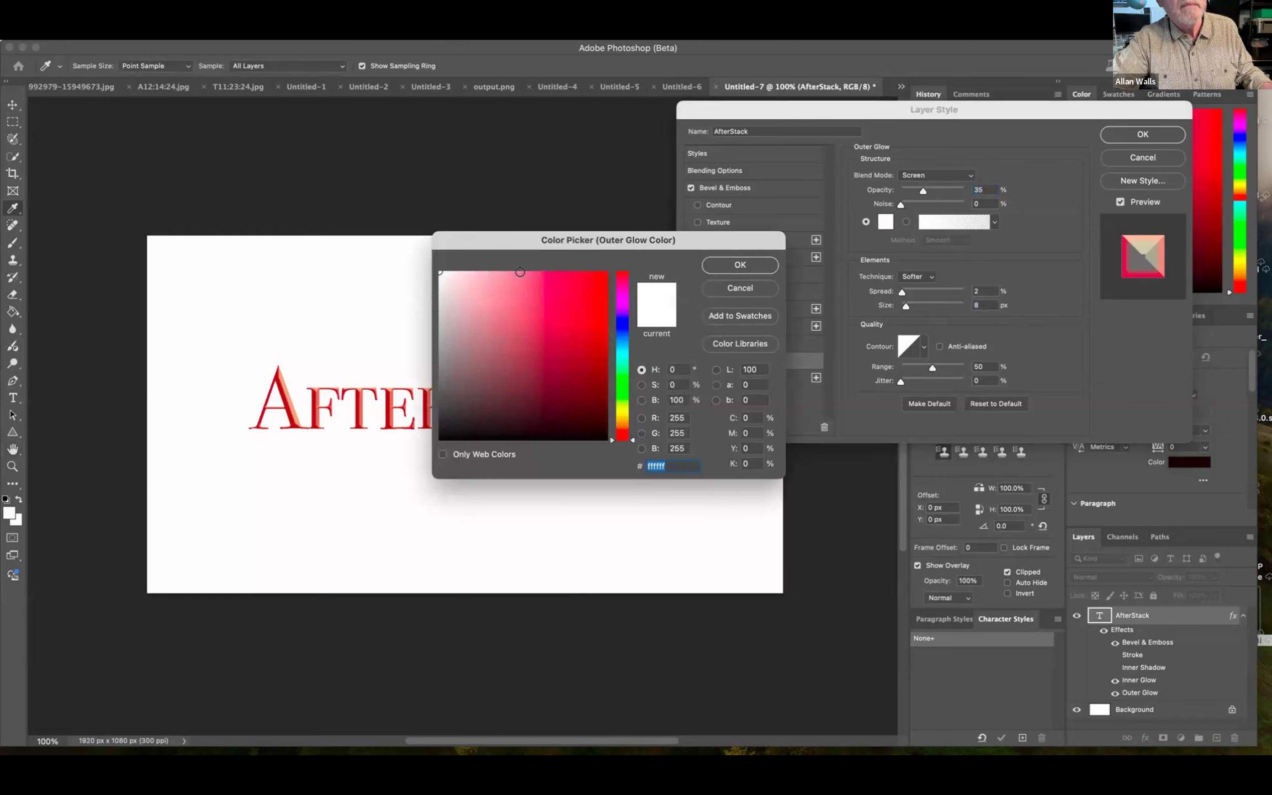
click(587, 291)
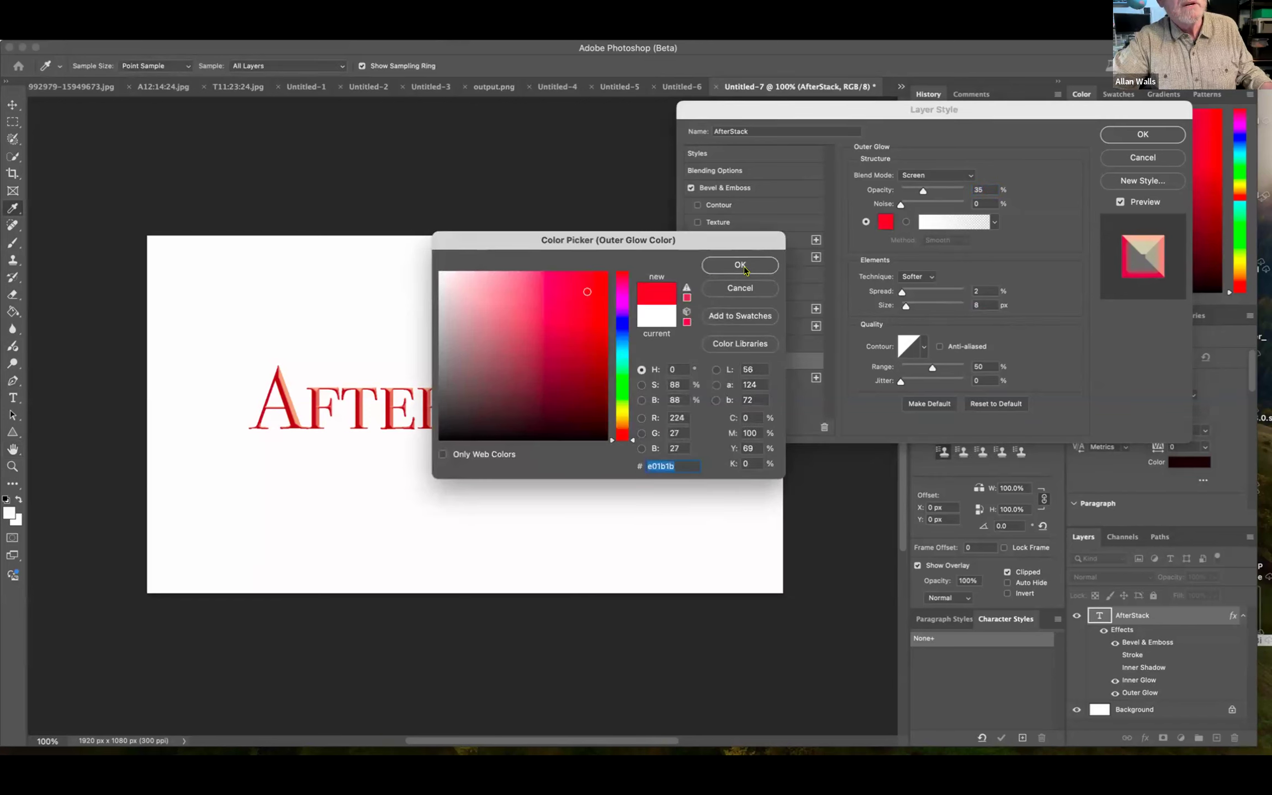
click(623, 355)
click(758, 265)
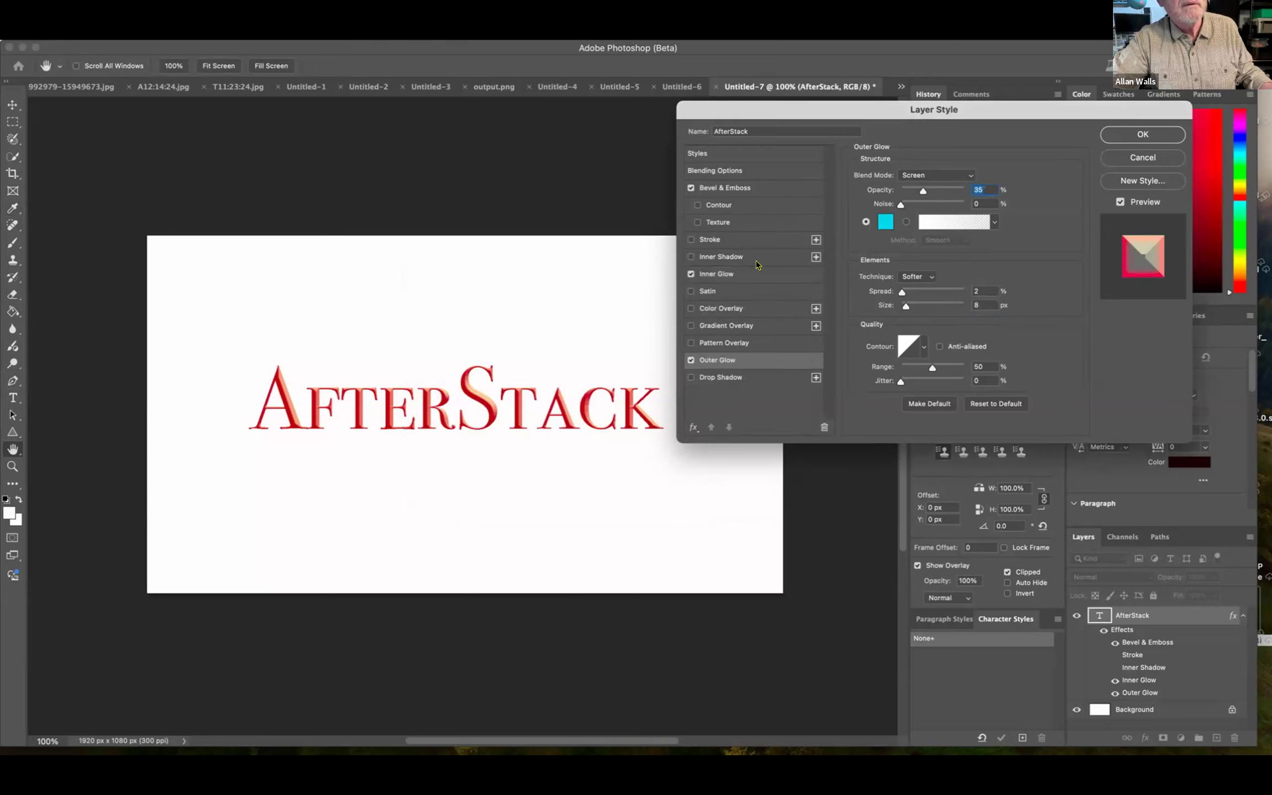
Give the outer glow Normal blend mode, 60% opacity, 50% spread and a size of 5 px
click(925, 192)
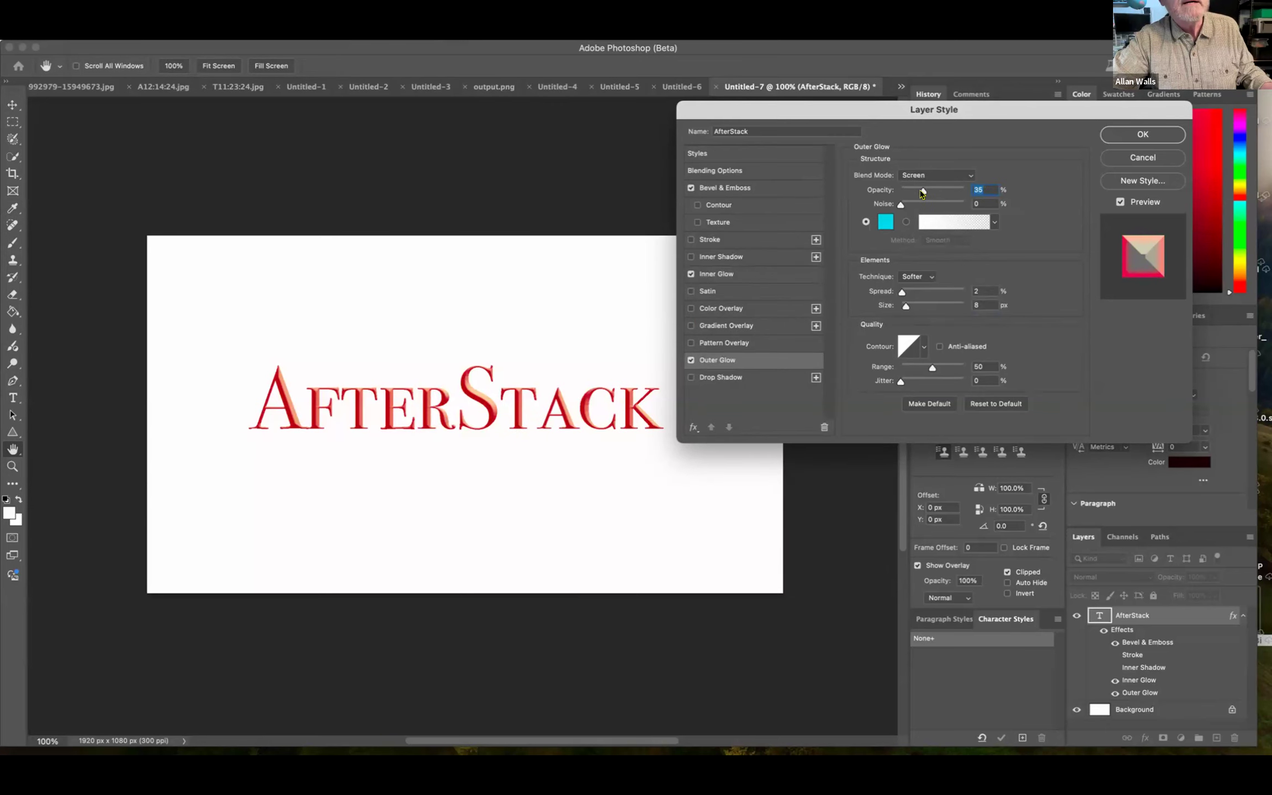
drag(925, 193, 938, 193)
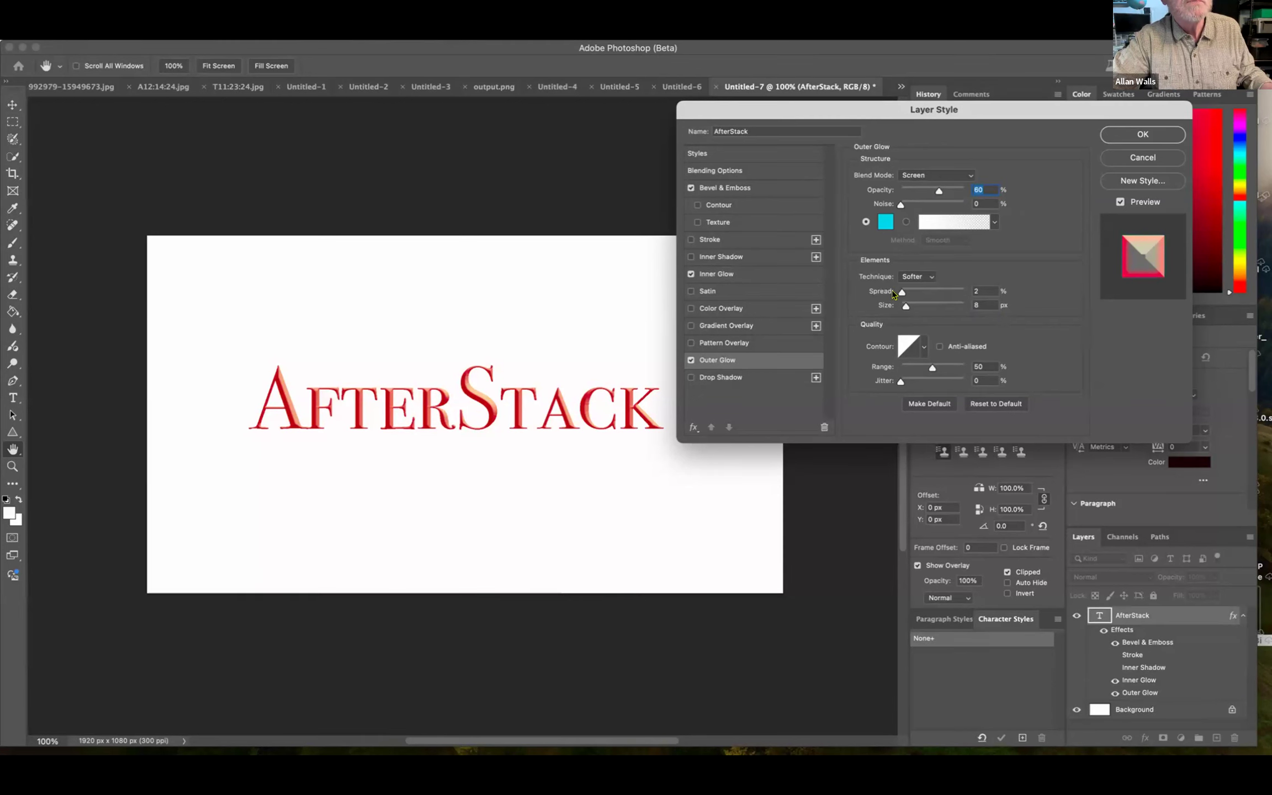
drag(902, 292, 932, 292)
click(970, 176)
click(937, 60)
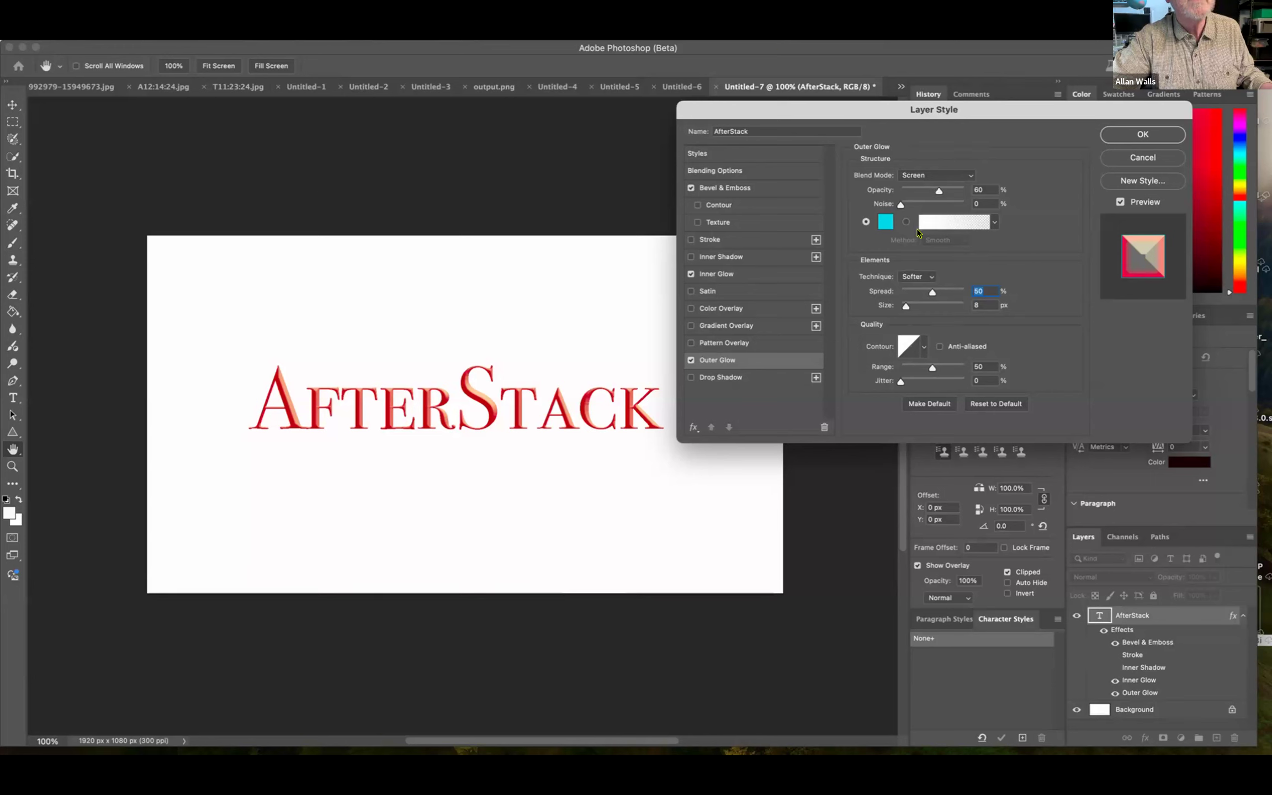
click(970, 176)
click(926, 57)
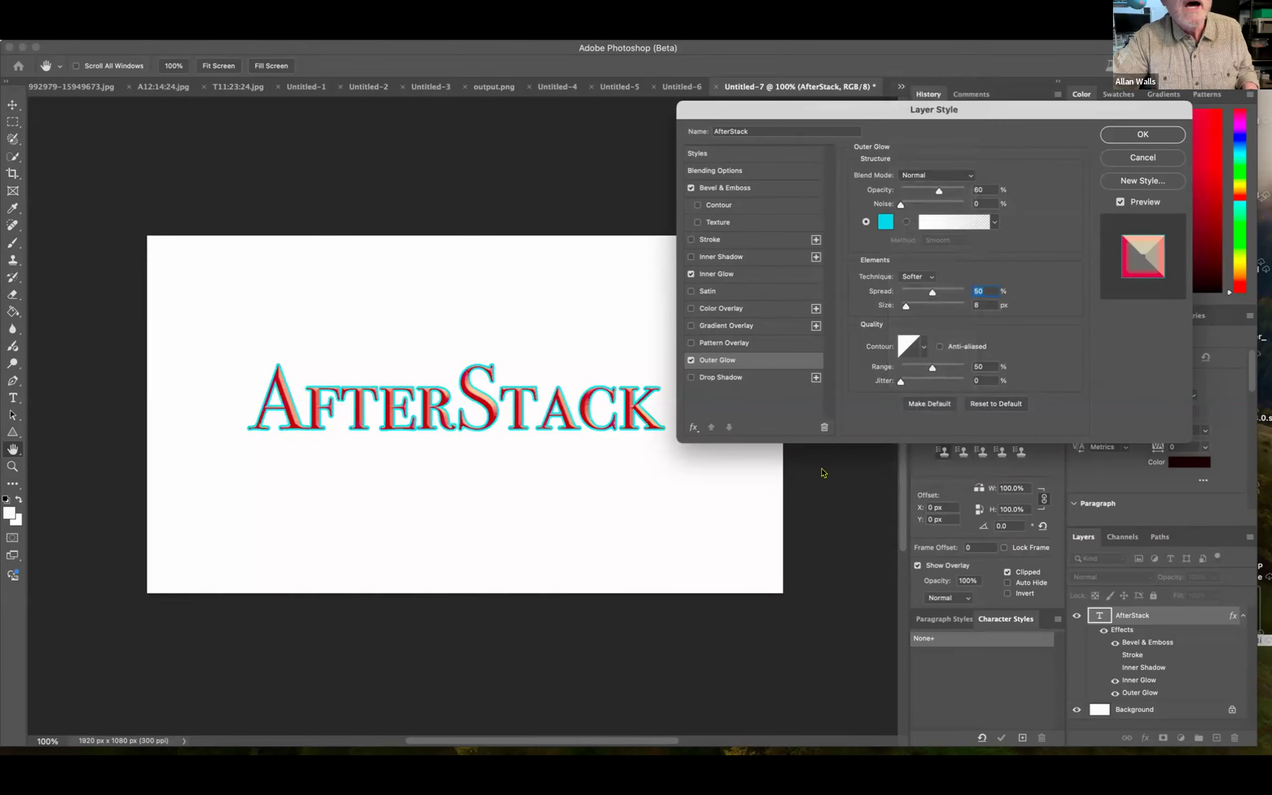
mouse_move(906, 306)
mouse_down()
mouse_move(936, 304)
mouse_move(905, 304)
mouse_up()
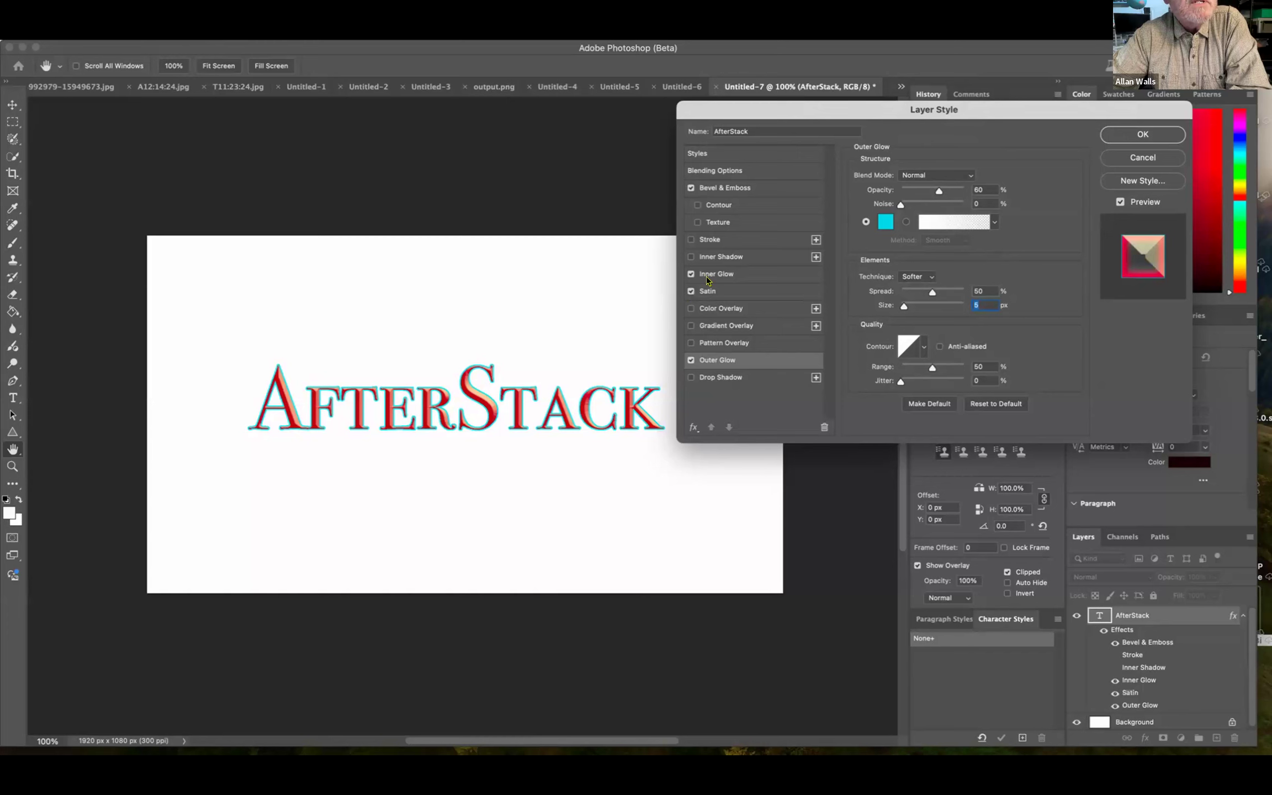
Preview the satin and color overlay effects on the AfterStack text and leave both off
click(727, 285)
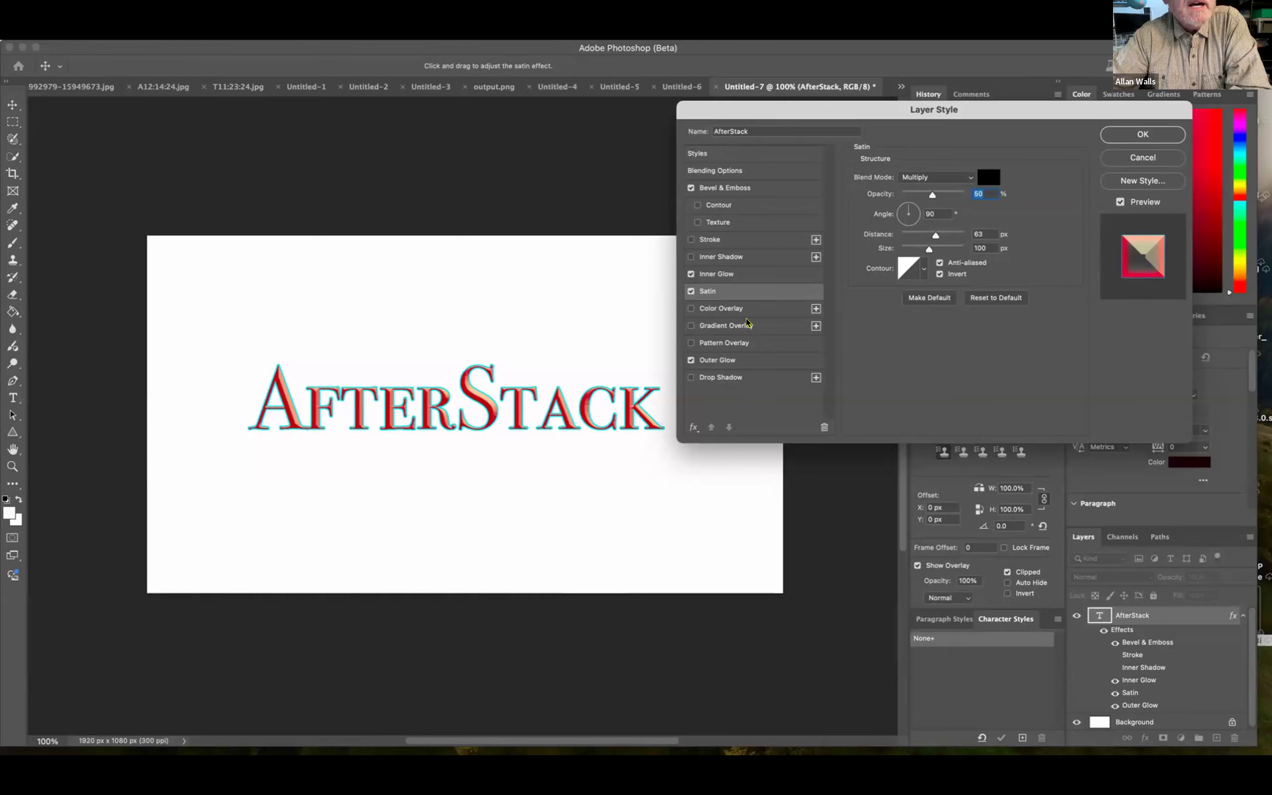
click(691, 291)
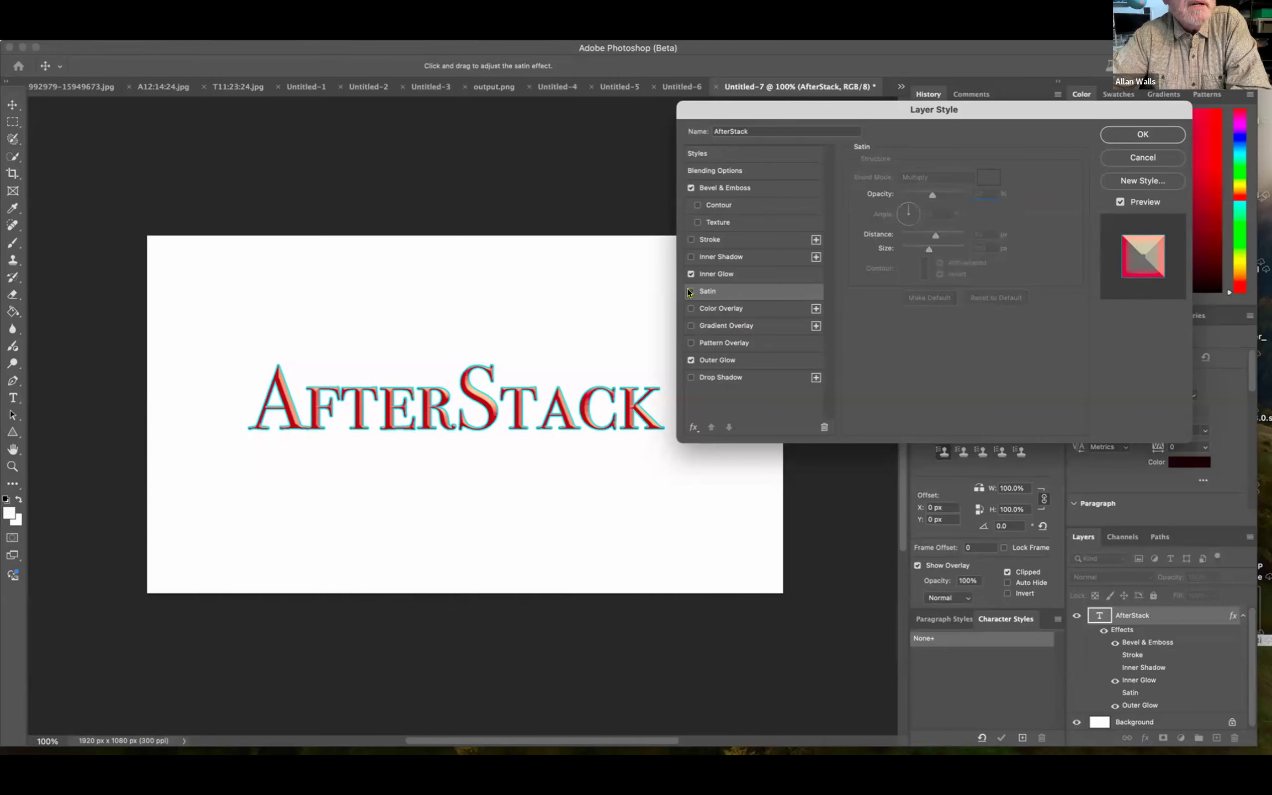
click(690, 308)
click(690, 308)
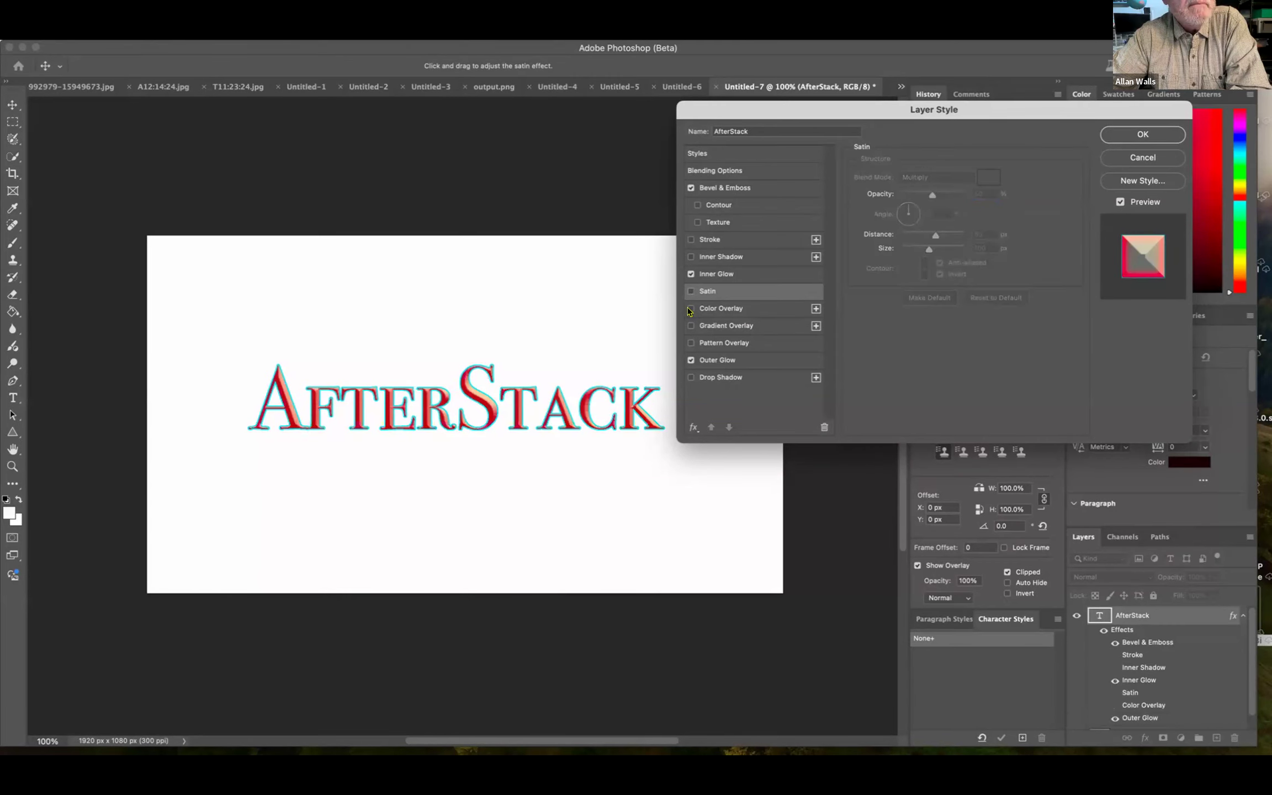
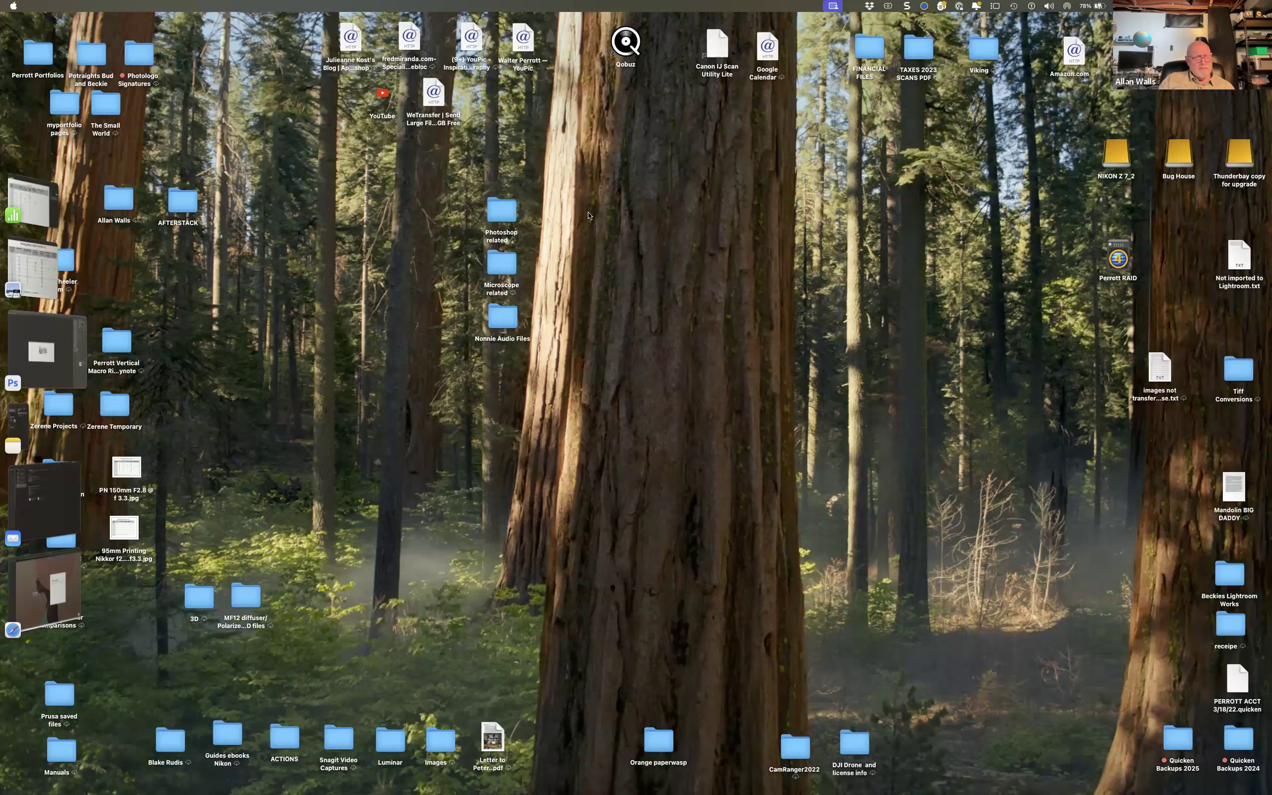
Switch to Photoshop 2025 and bring up the Tumbling Flower Beetle_Mordellidae.tiff document
mouse_move(550, 788)
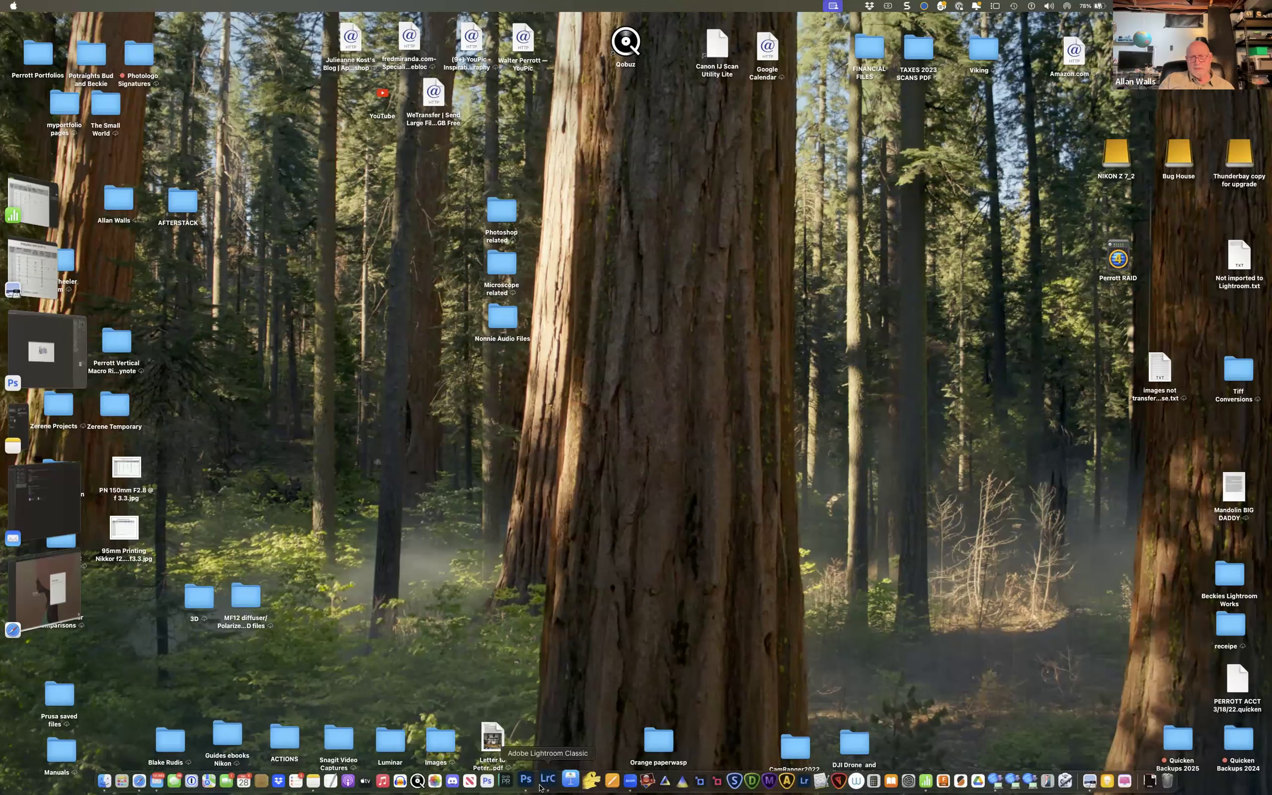
click(526, 782)
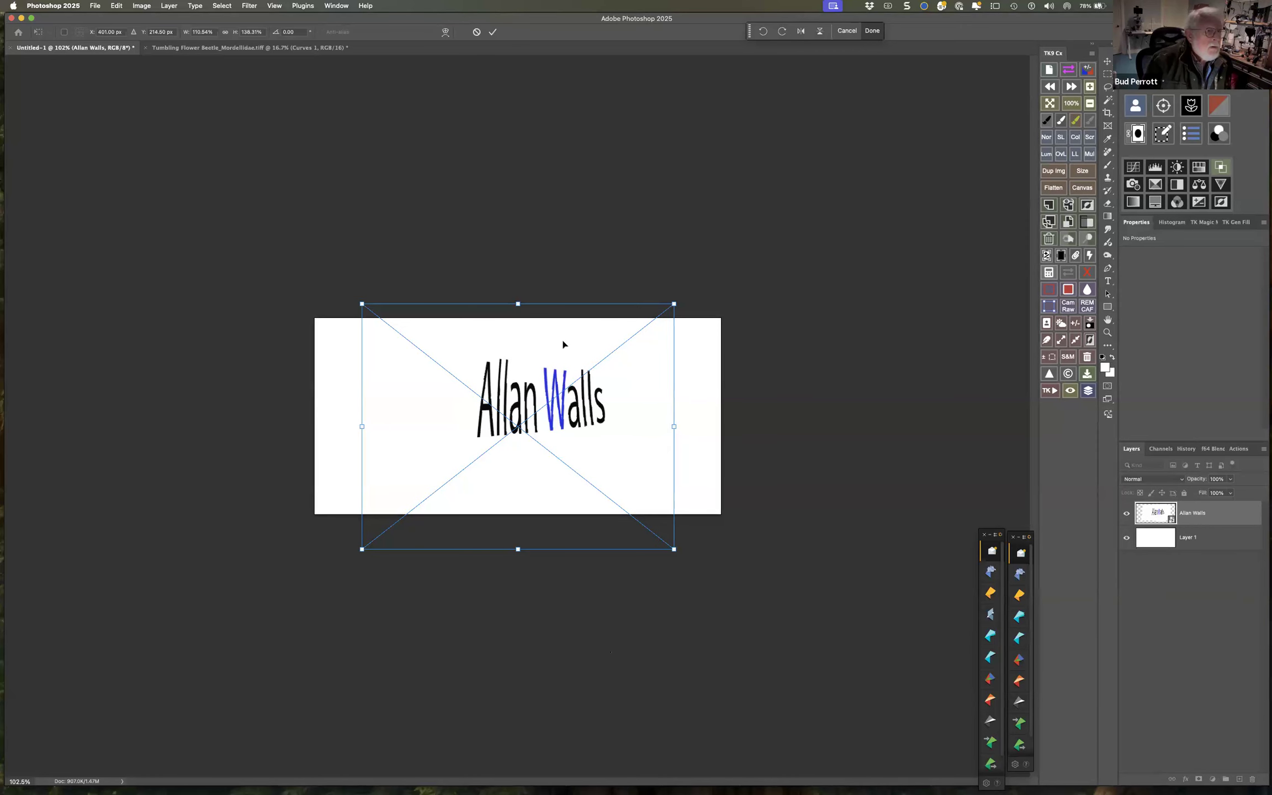
click(171, 49)
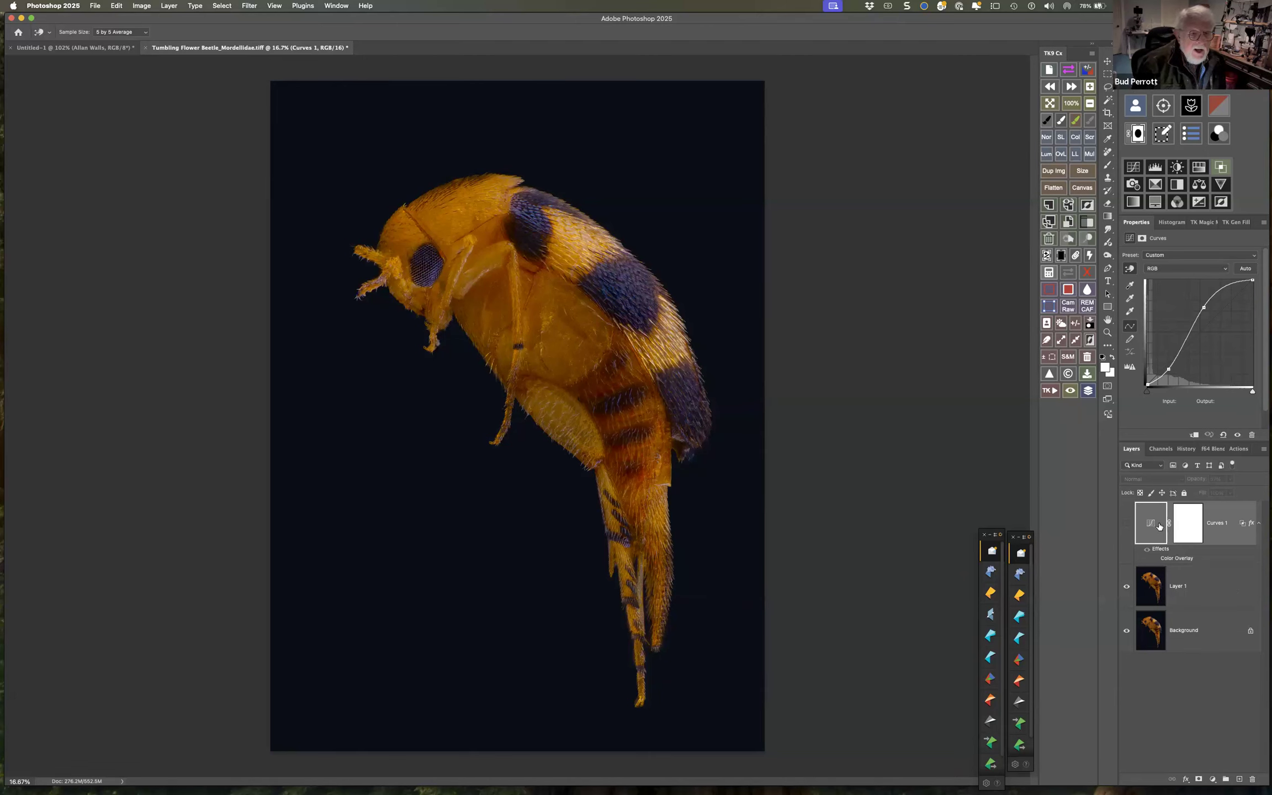
Make the Curves 1 layer visible and review its blending options, closing them without changes
click(1124, 521)
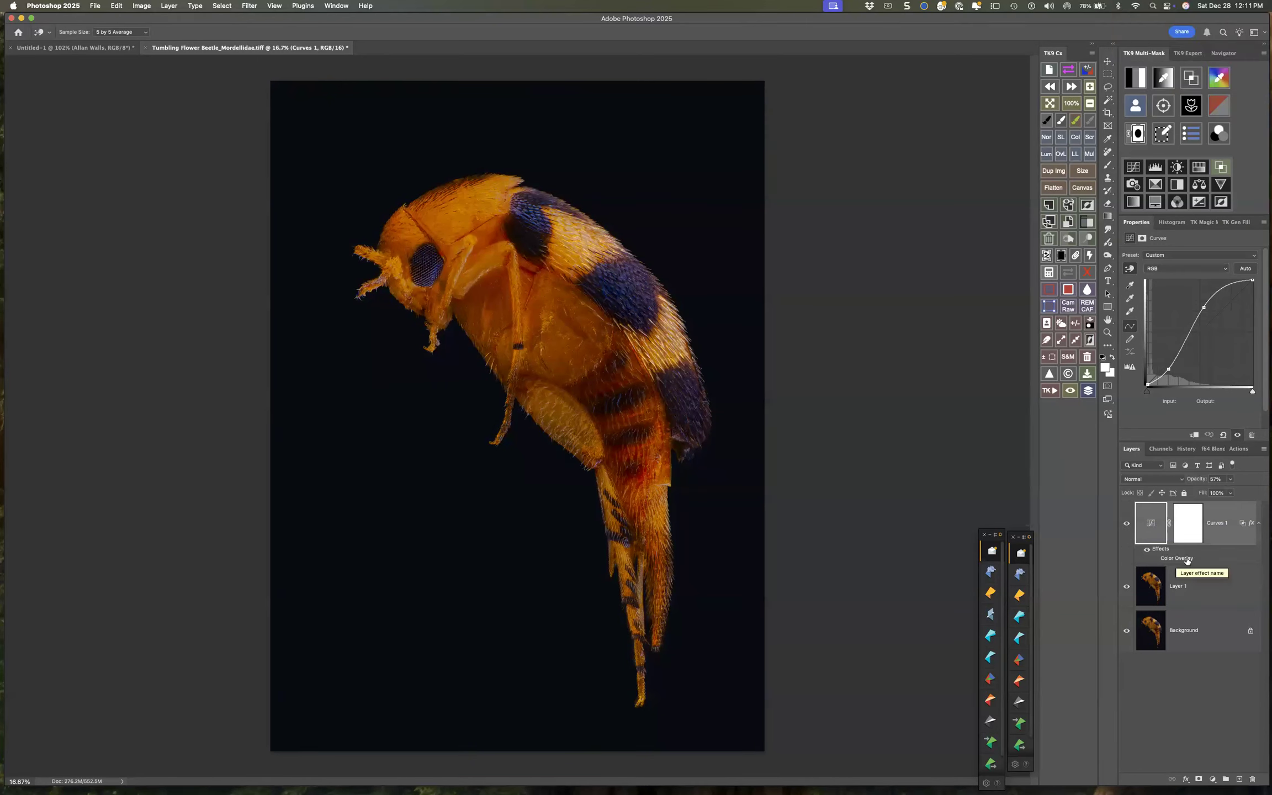
double_click(1243, 524)
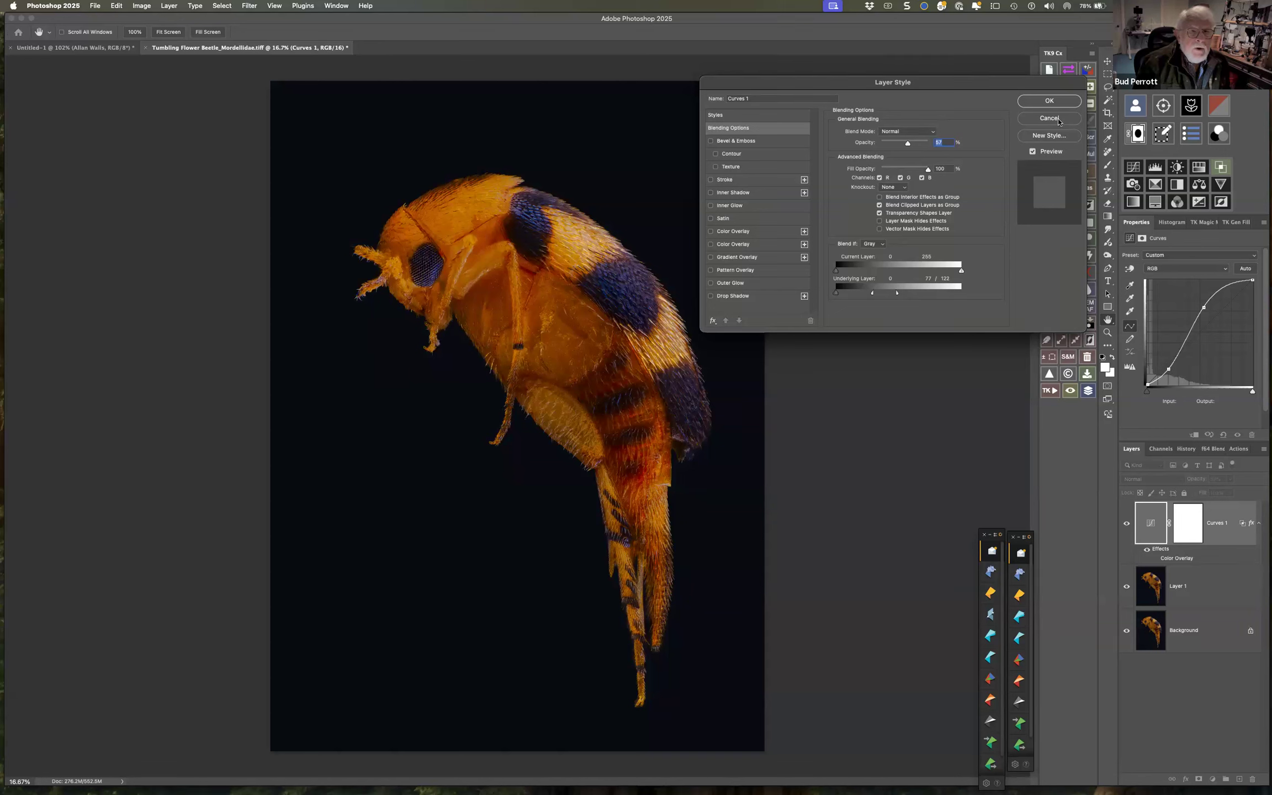
click(1032, 152)
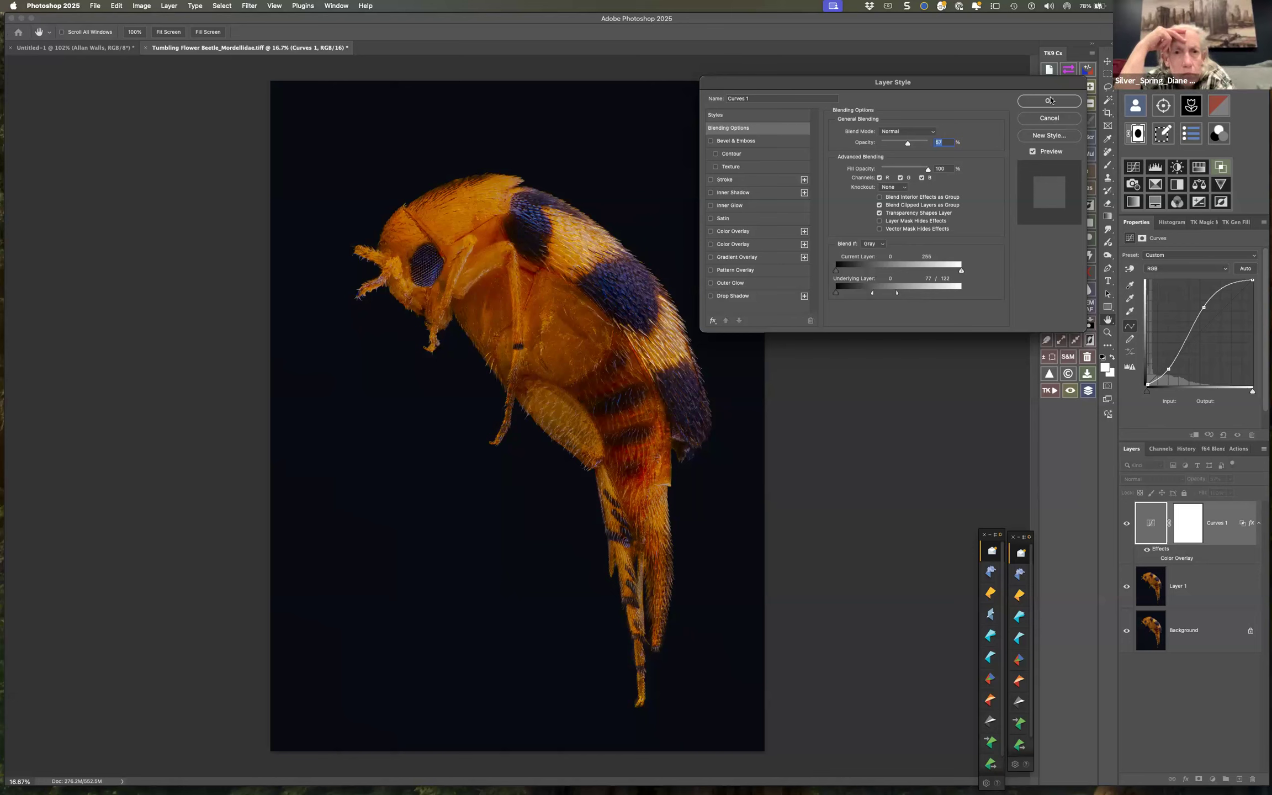
click(1048, 119)
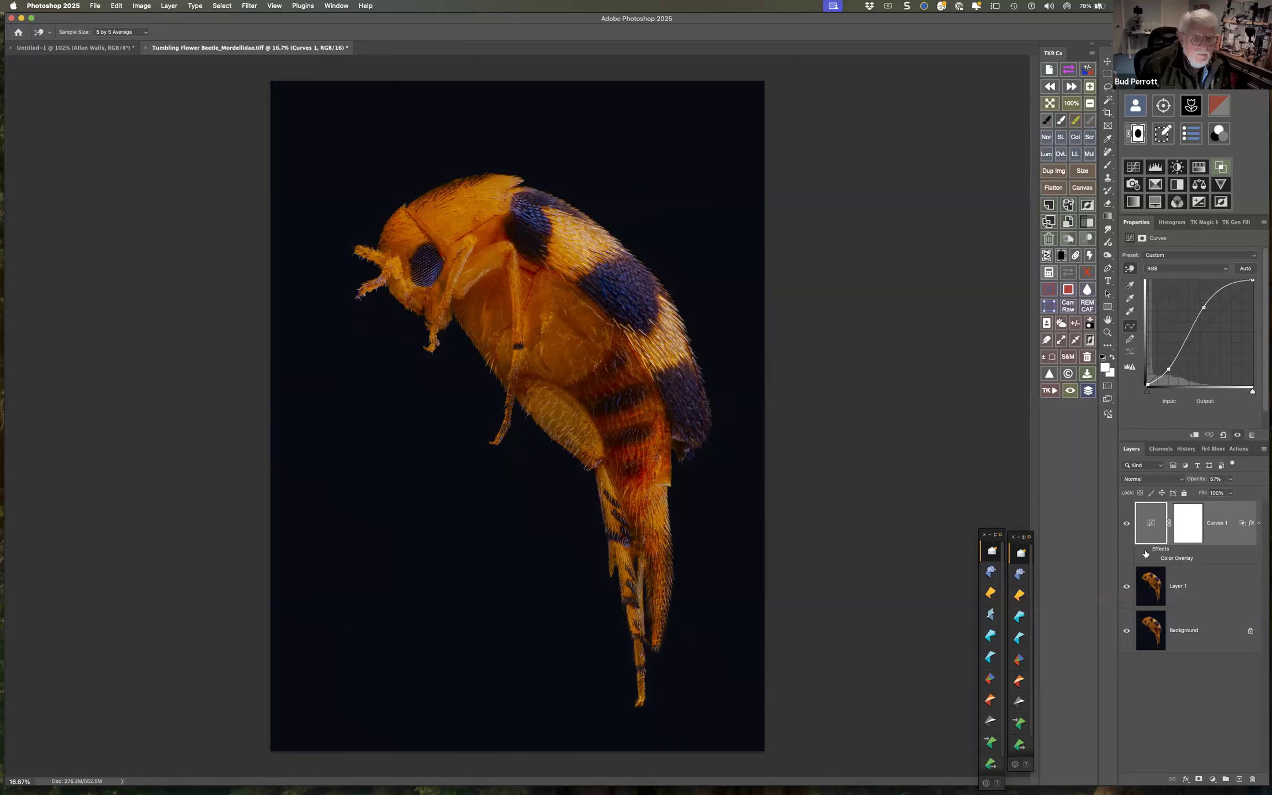
Enable the existing teal color overlay on Curves 1 and lower its underlying-layer split Blend If sliders, starting the range at 40
double_click(1171, 558)
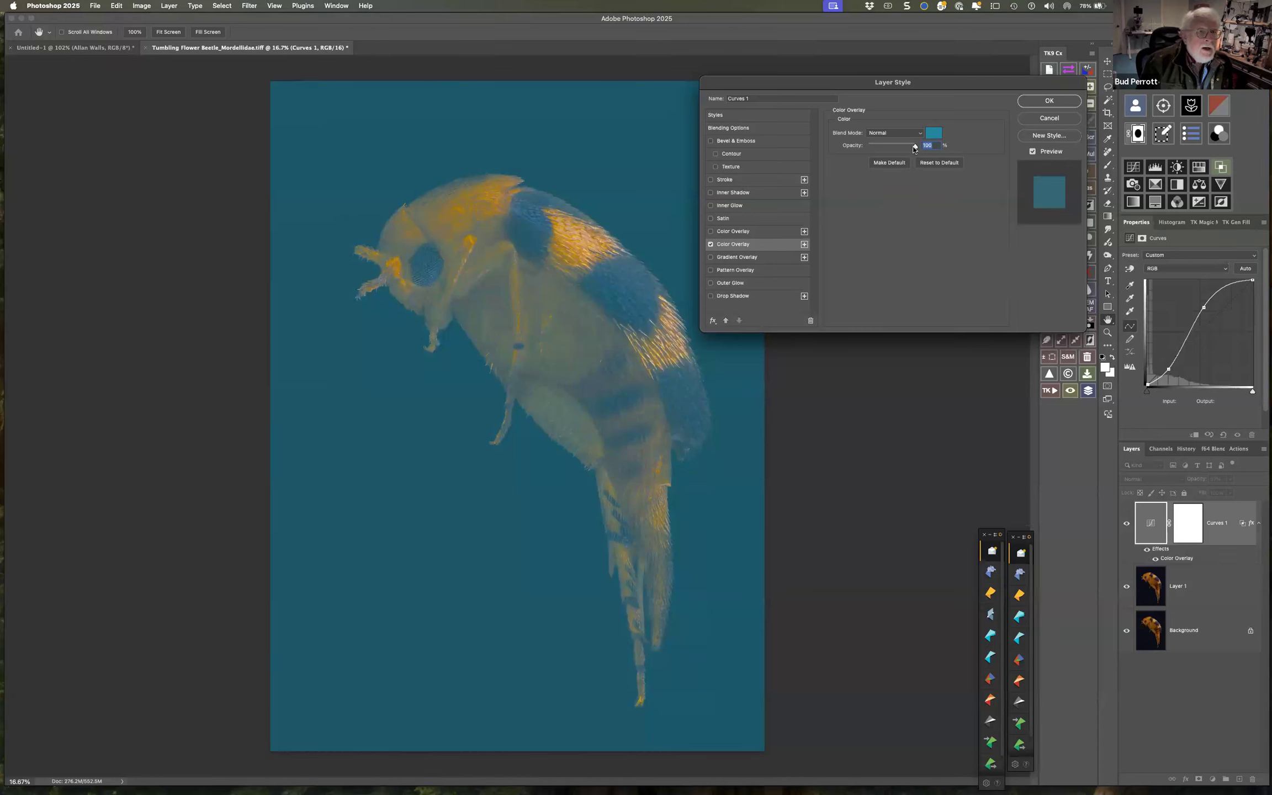
drag(916, 147, 945, 141)
drag(856, 83, 867, 149)
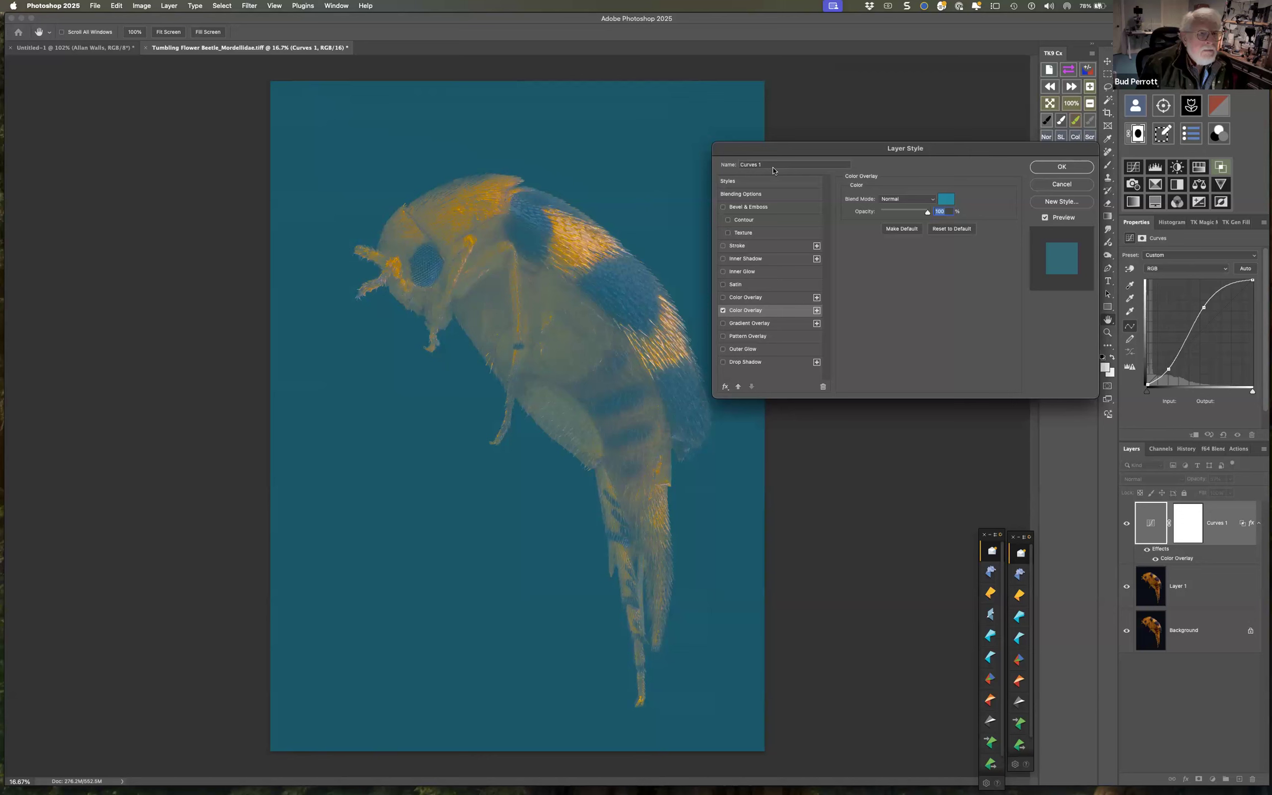
click(735, 193)
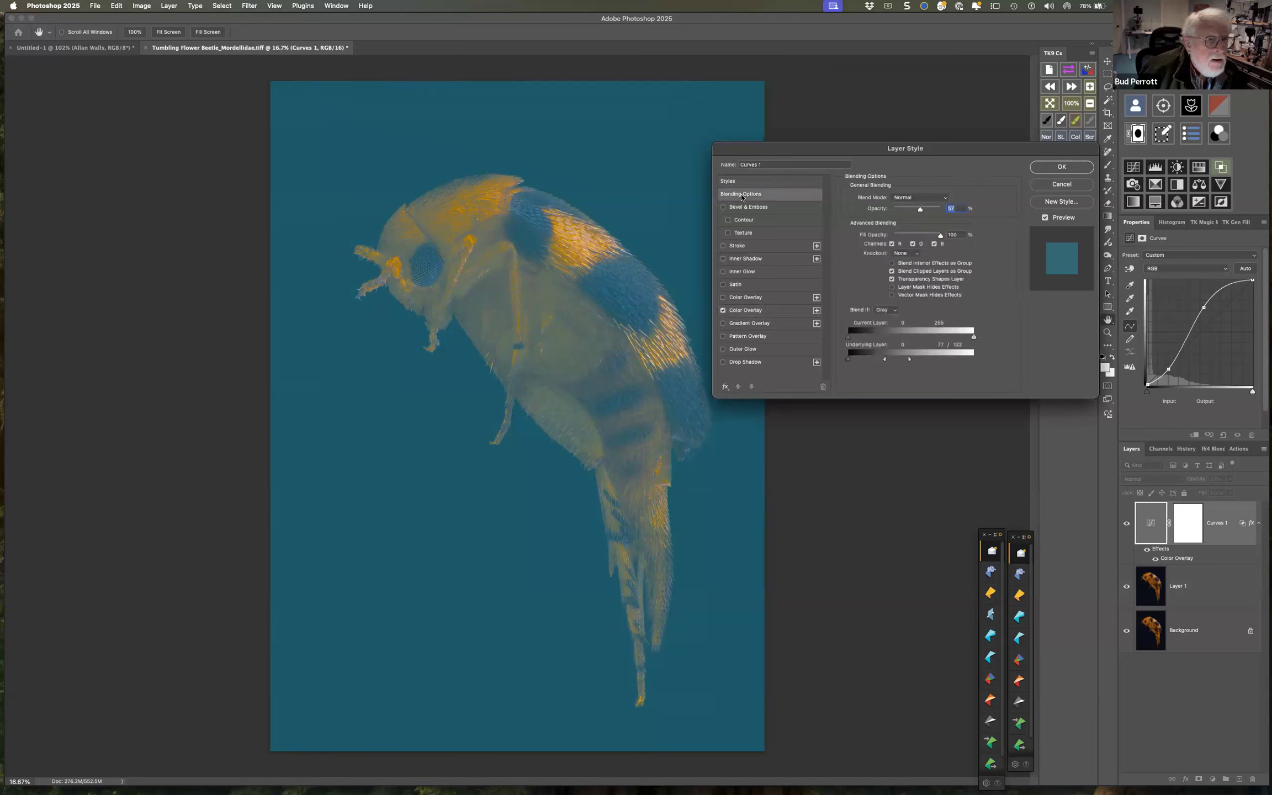
mouse_move(884, 360)
mouse_down()
mouse_move(872, 362)
mouse_move(922, 356)
mouse_move(896, 358)
mouse_up()
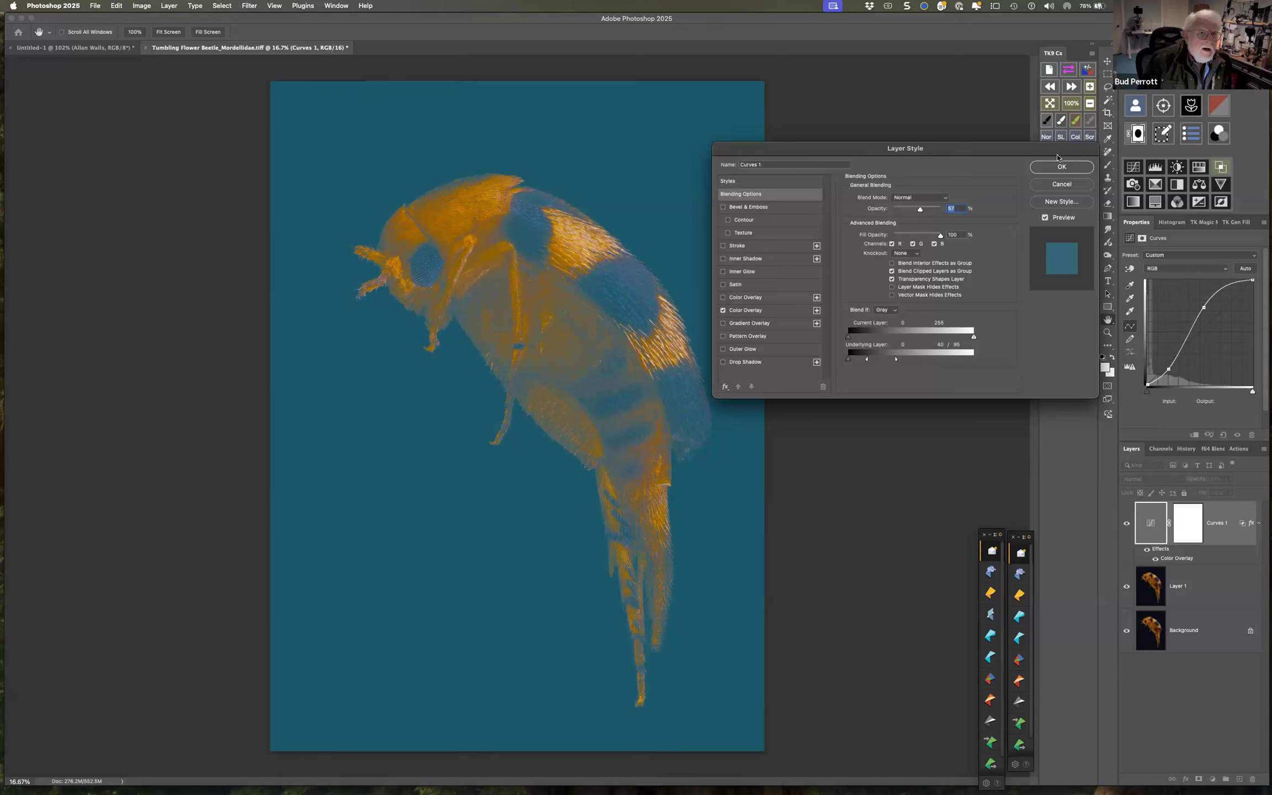
click(1081, 169)
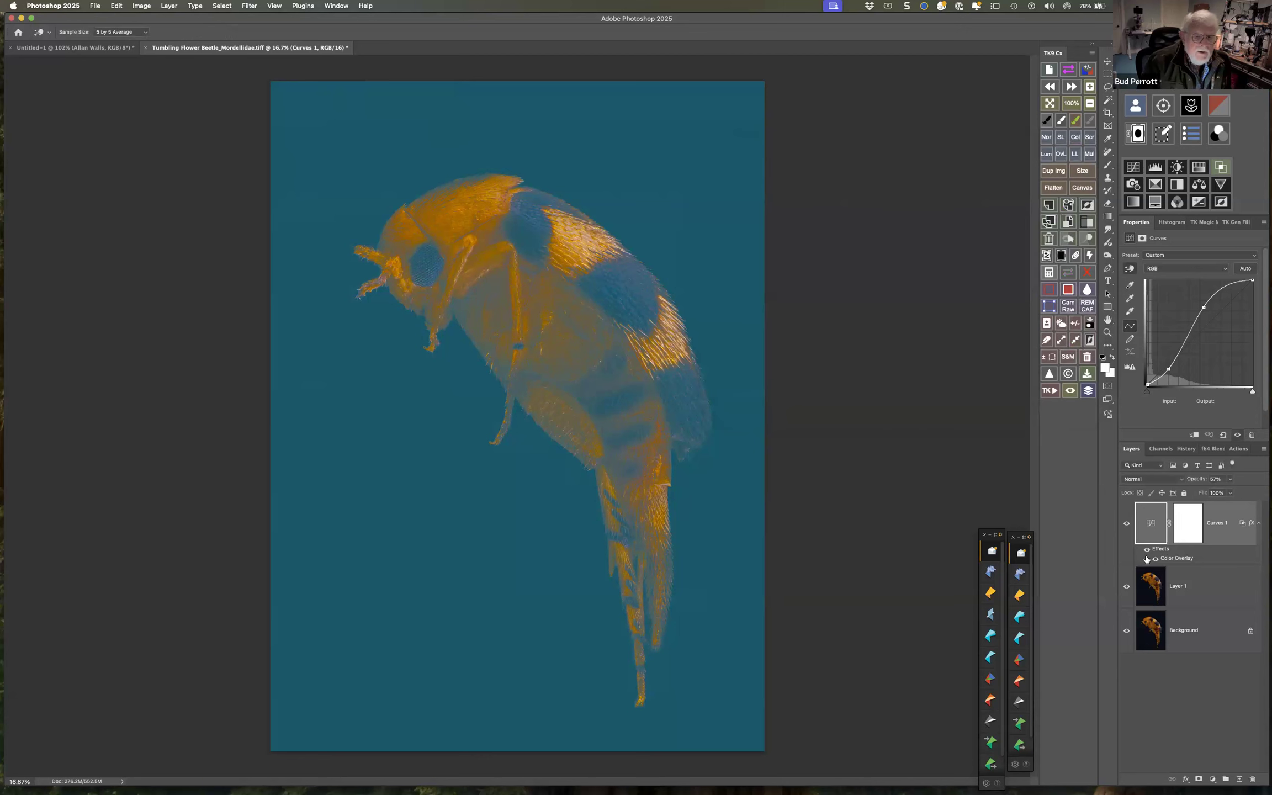
Hide the Curves 1 layer effects and toggle the layer's visibility repeatedly to compare the beetle with and without the curve
click(1147, 550)
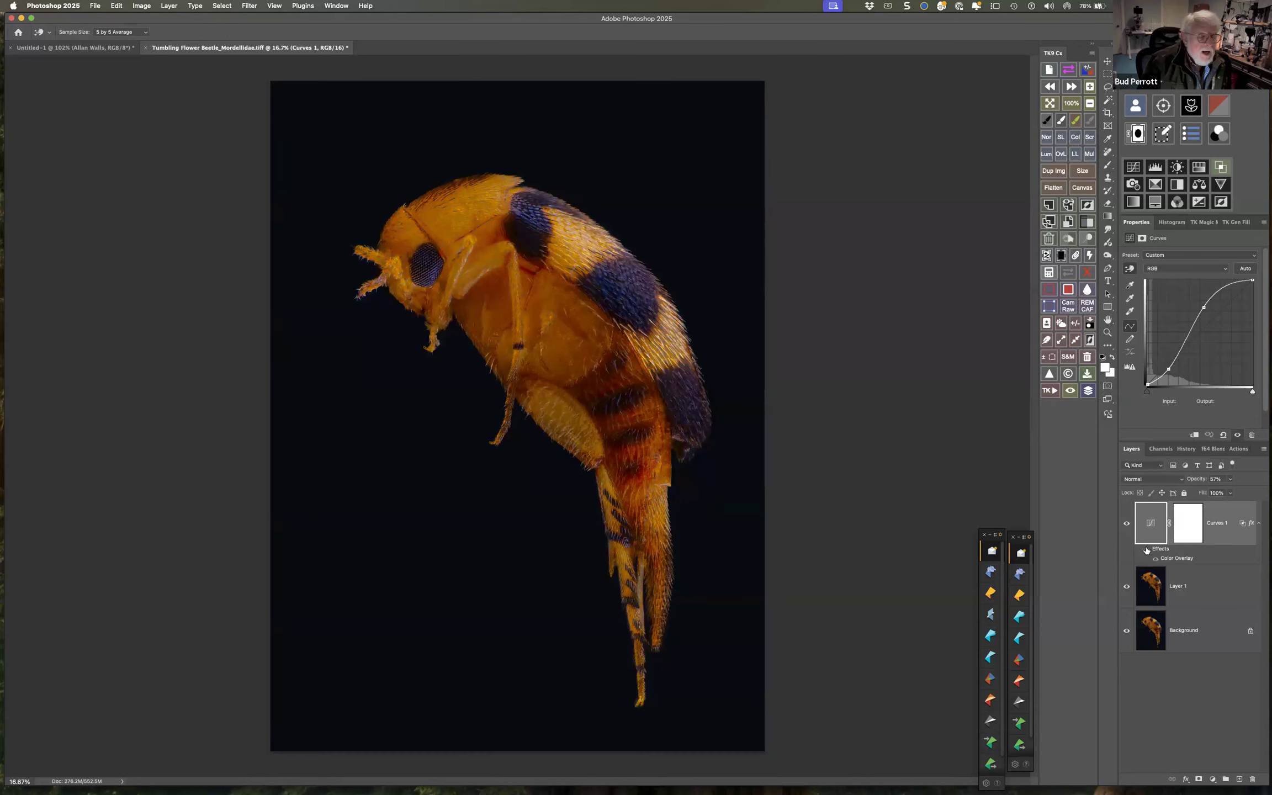
click(1127, 522)
click(1127, 523)
click(1127, 523)
click(1127, 523)
click(1126, 523)
click(1127, 523)
click(1127, 523)
click(1127, 523)
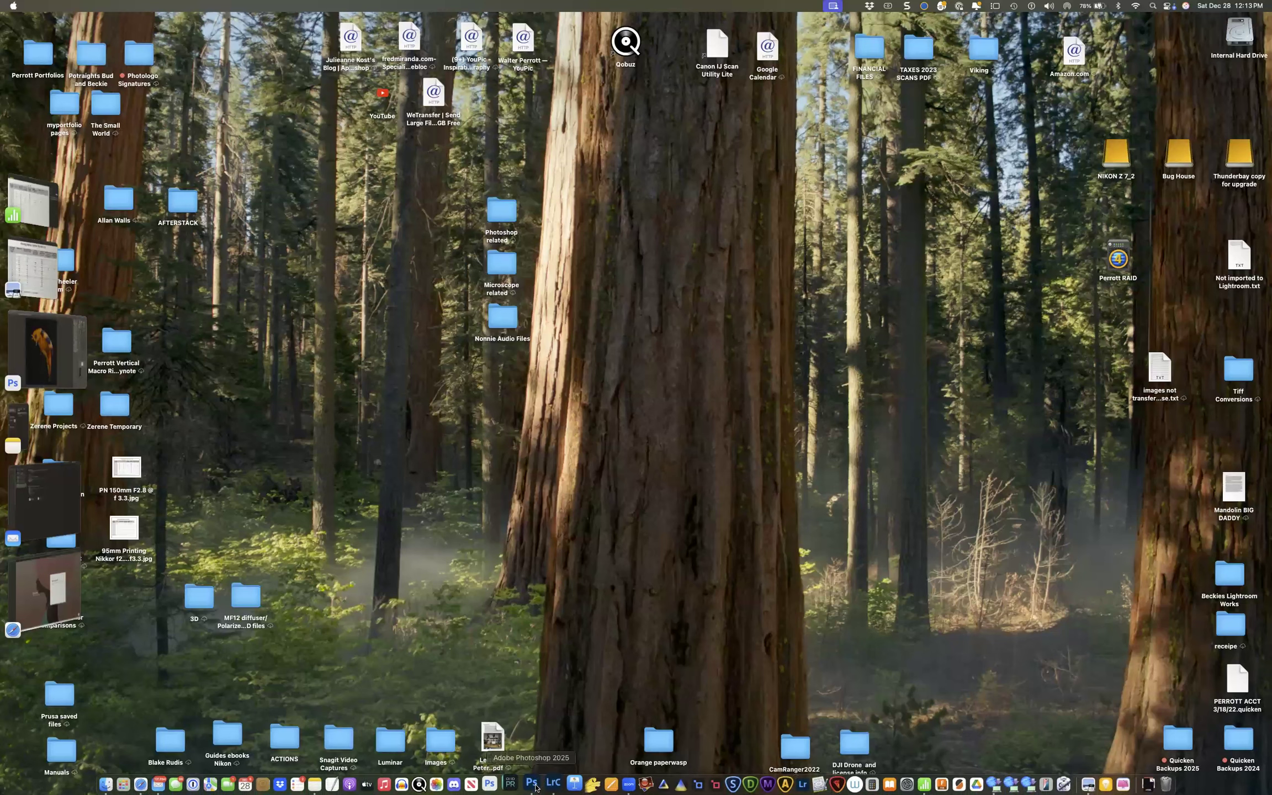
Return to Photoshop 2025, launch Nik 6 Viveza on the beetle image, and dismiss the DxO Hub and update offer
click(532, 783)
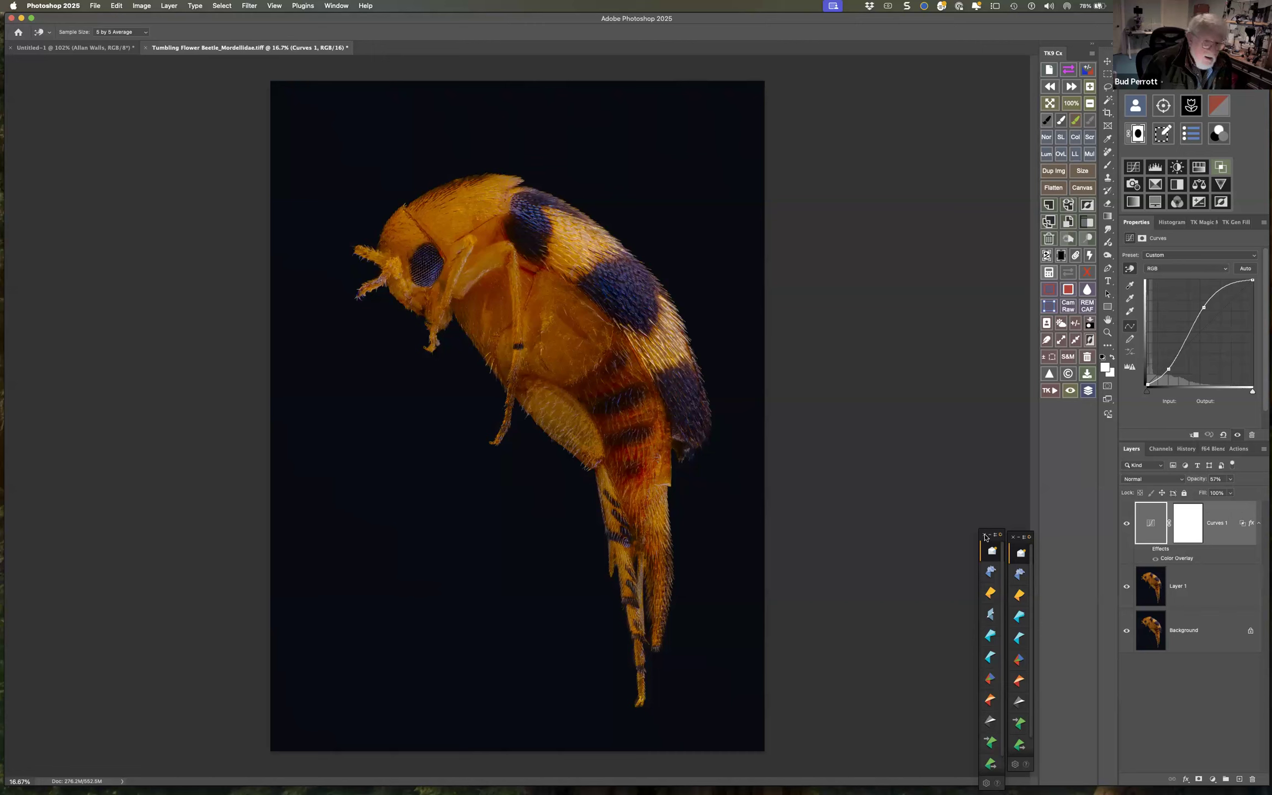
click(992, 594)
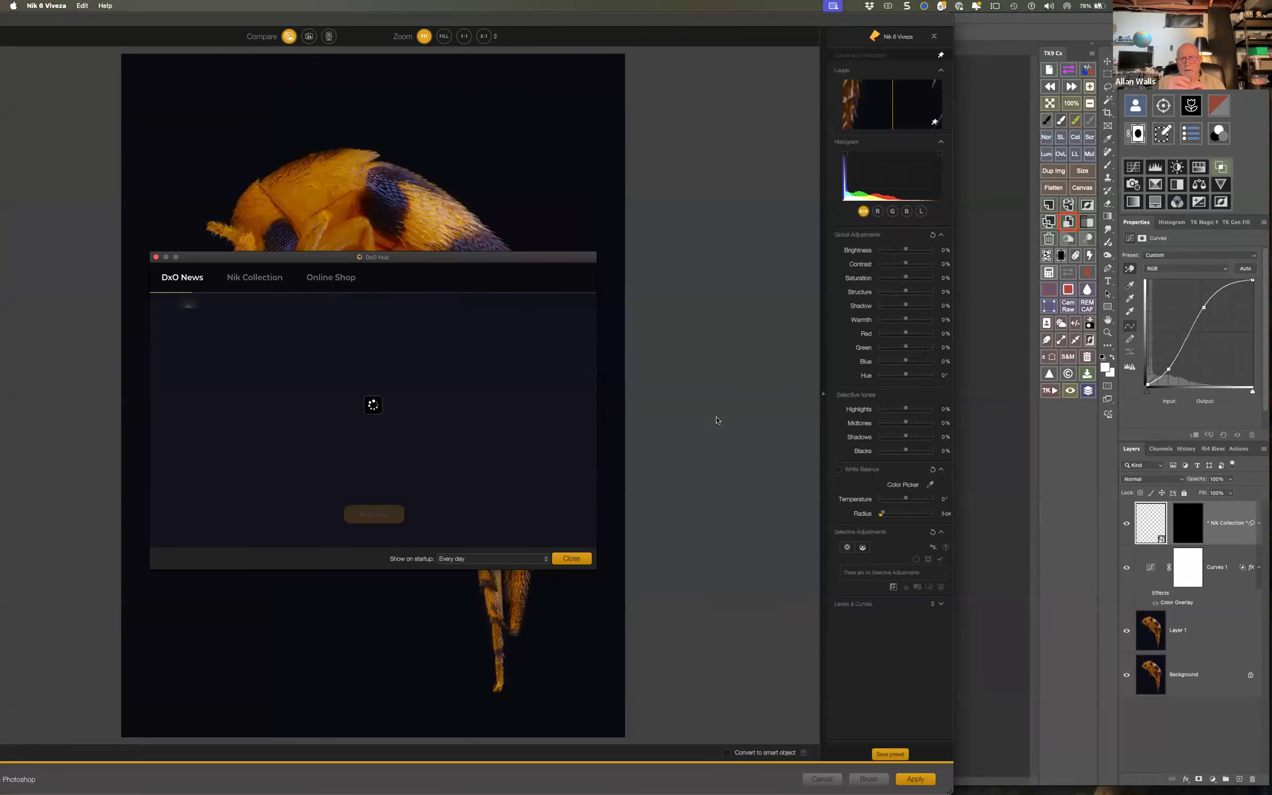
drag(547, 267, 1015, 334)
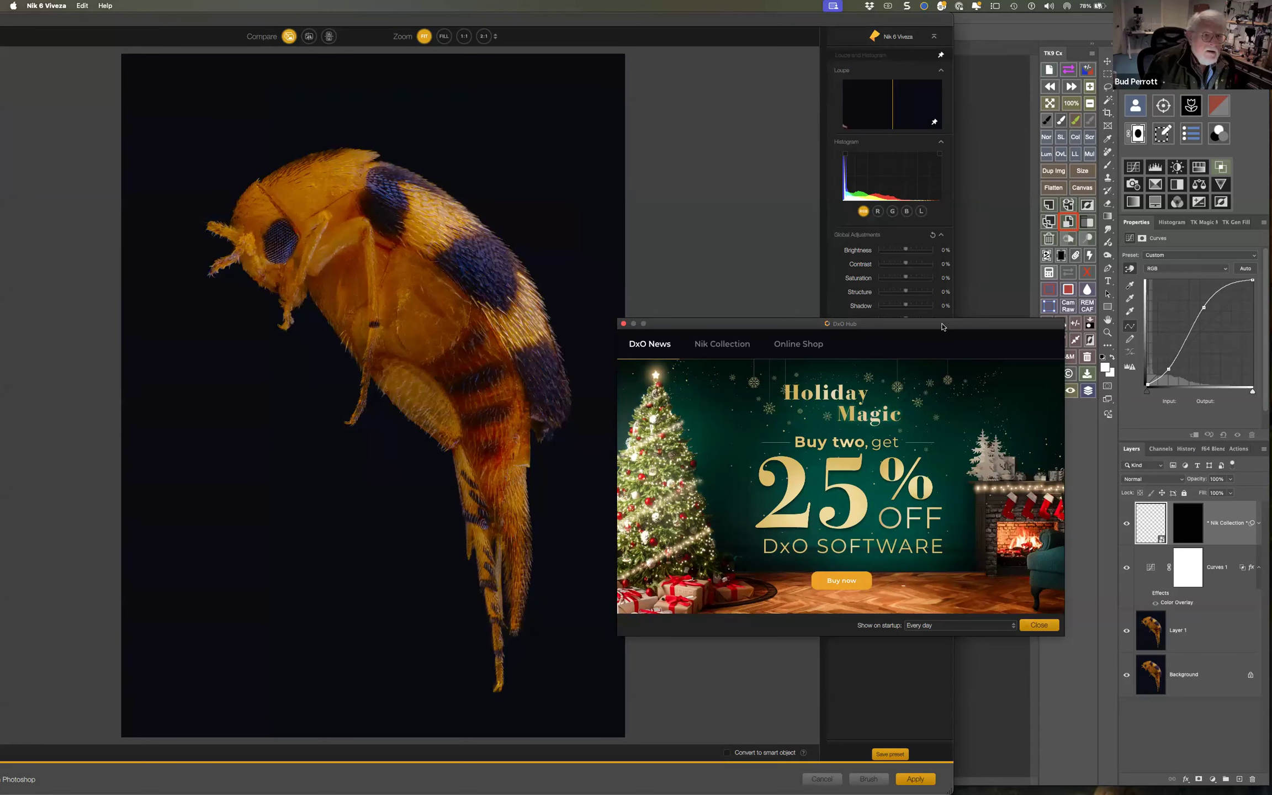
drag(942, 326, 997, 445)
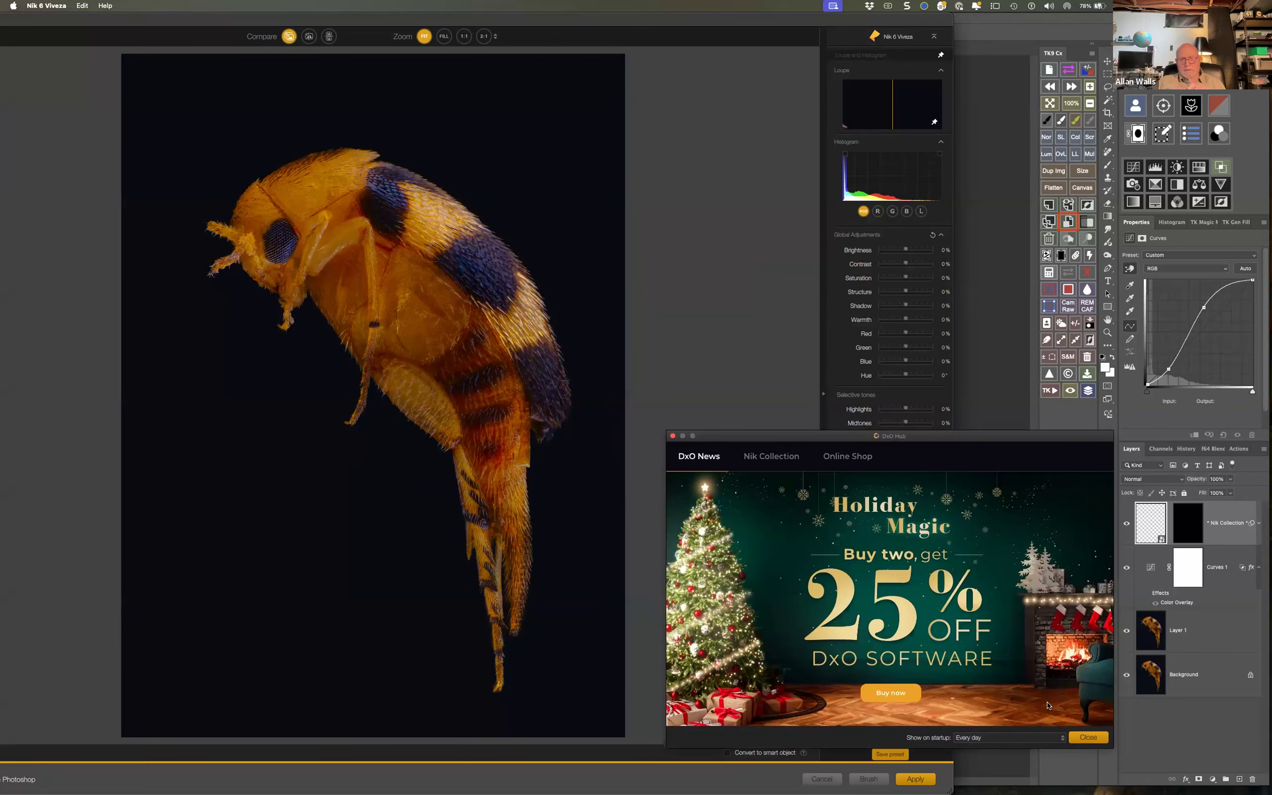
click(1087, 738)
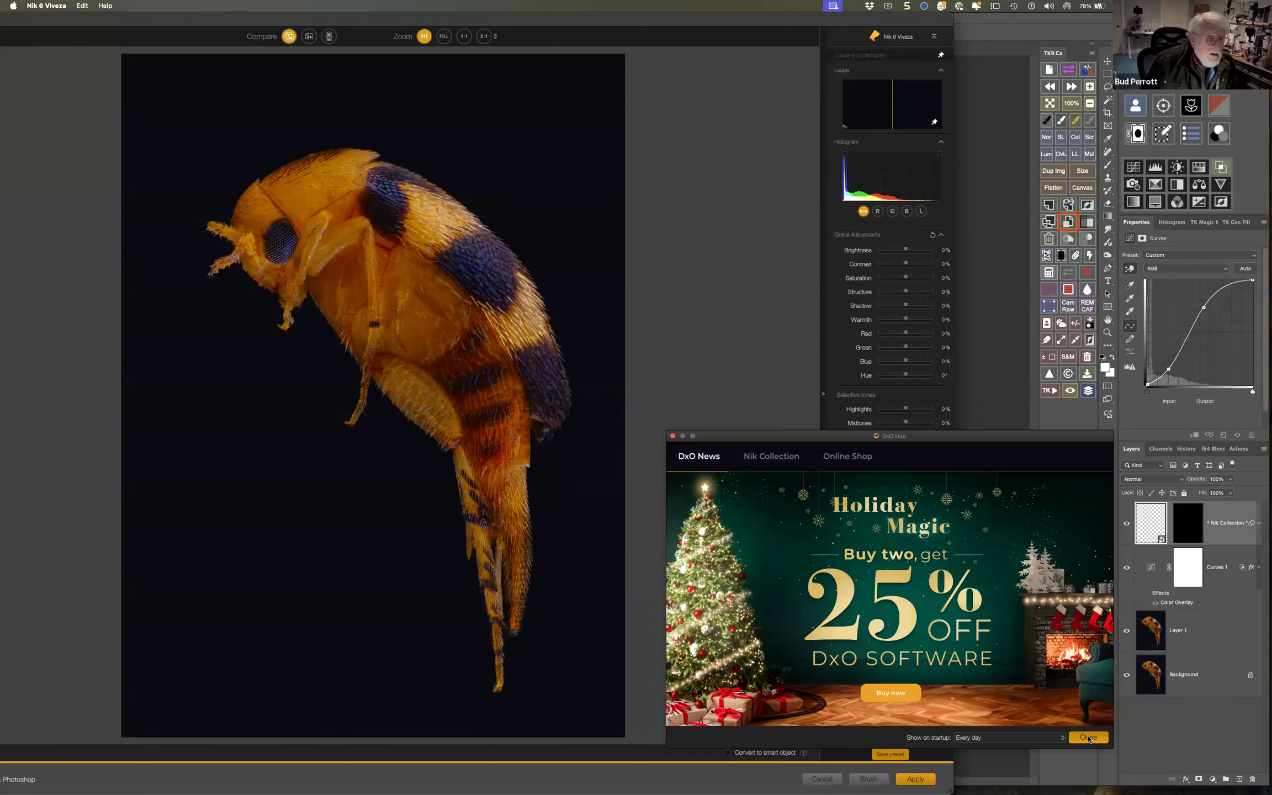
click(1088, 738)
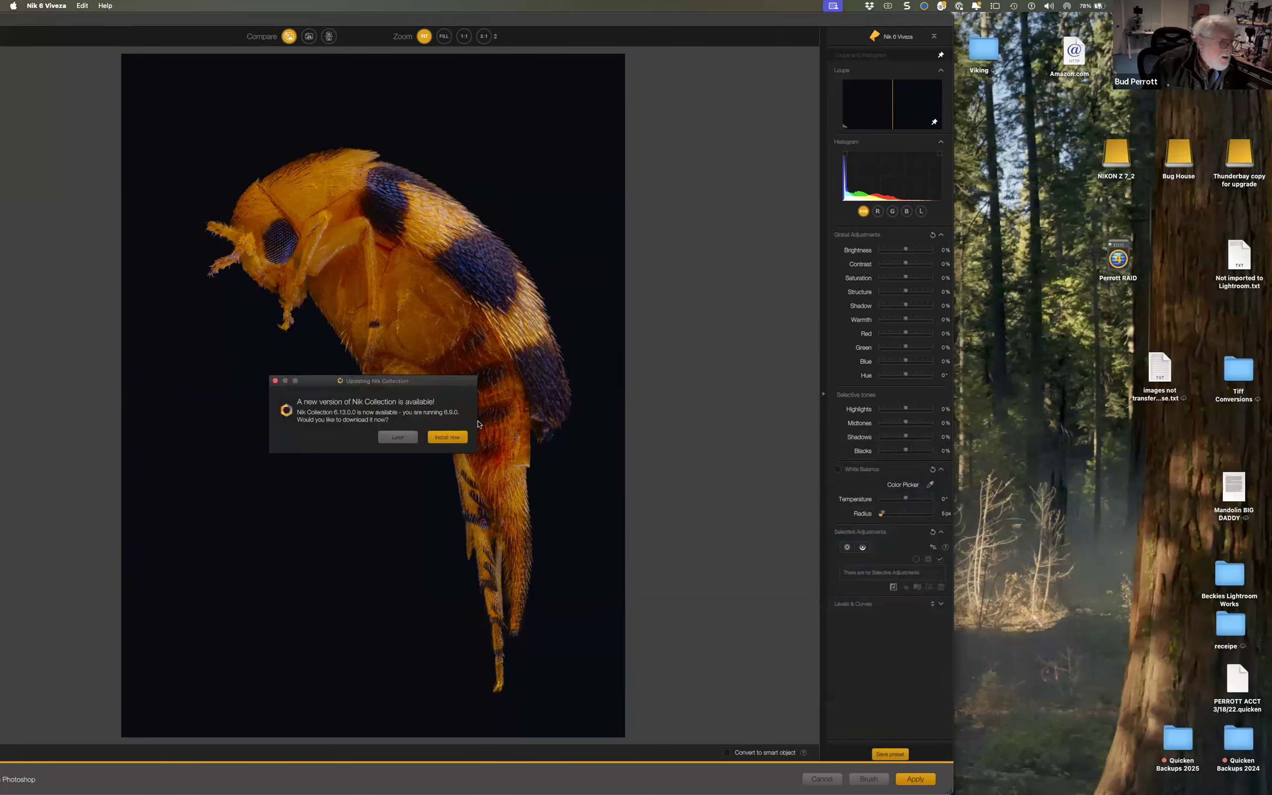
click(386, 438)
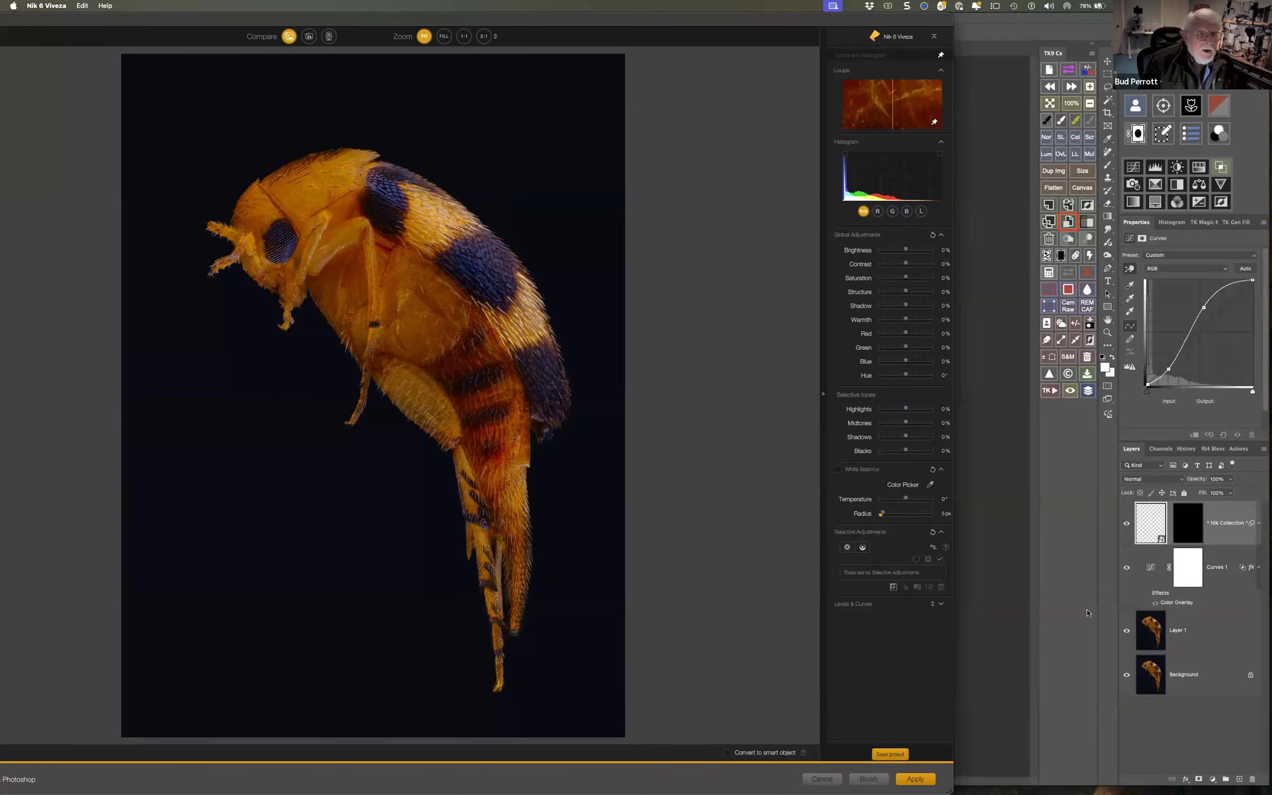
Bring the Viveza adjustments fully into view and lower global Contrast to about -67% and Shadow to about -76%
double_click(703, 22)
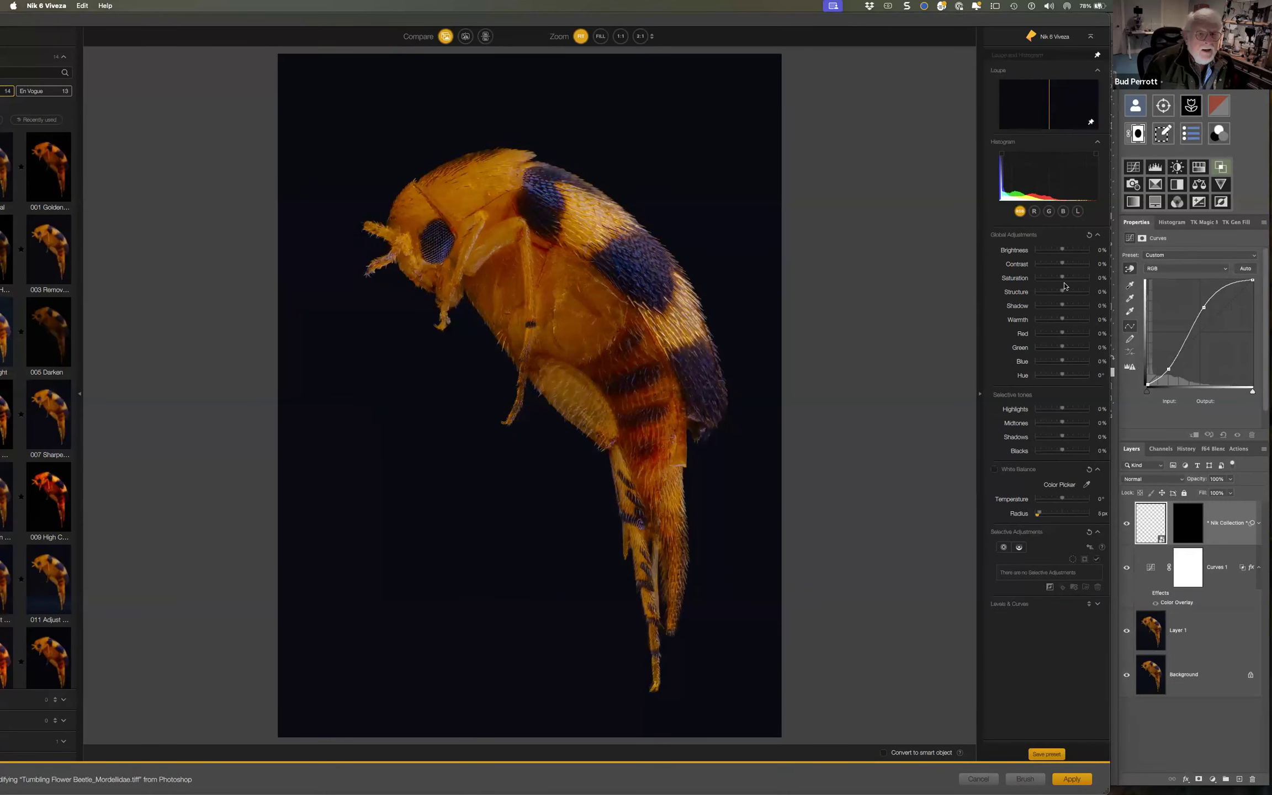
drag(1061, 265, 1045, 274)
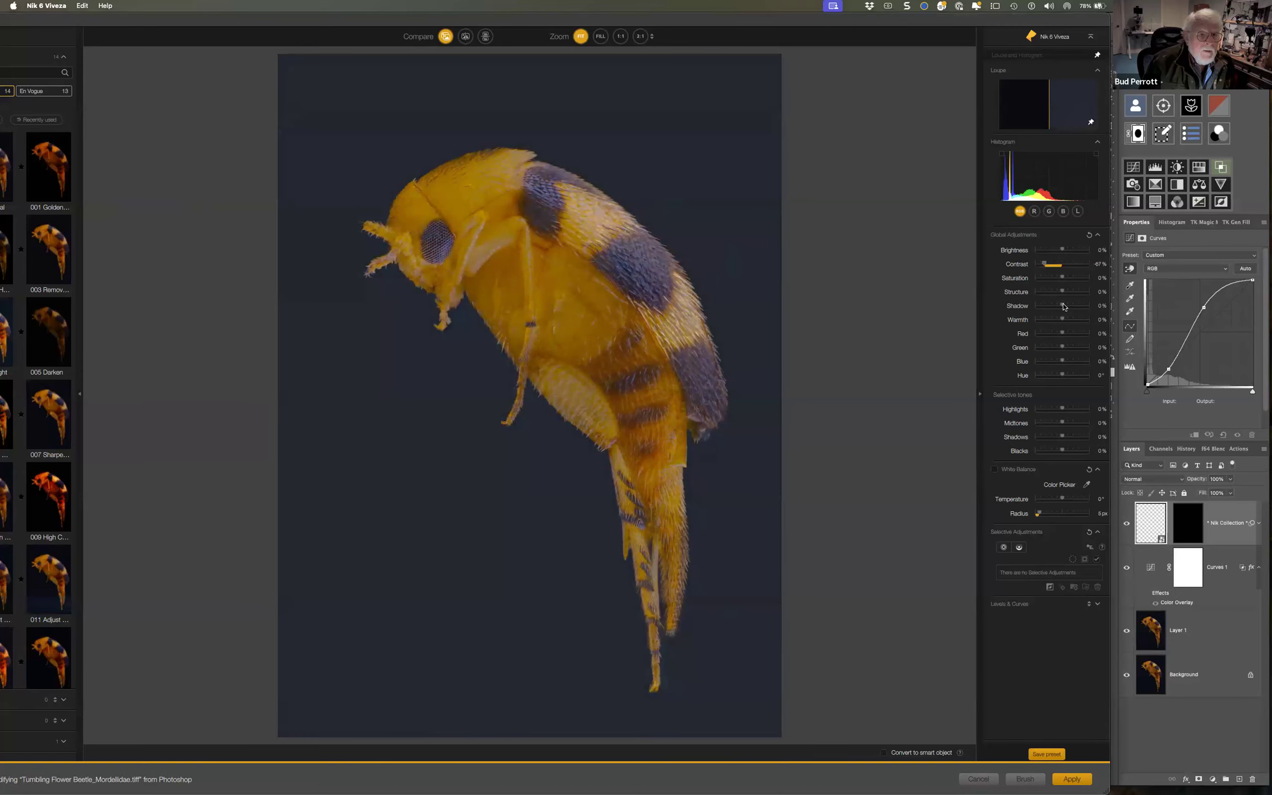
click(1042, 306)
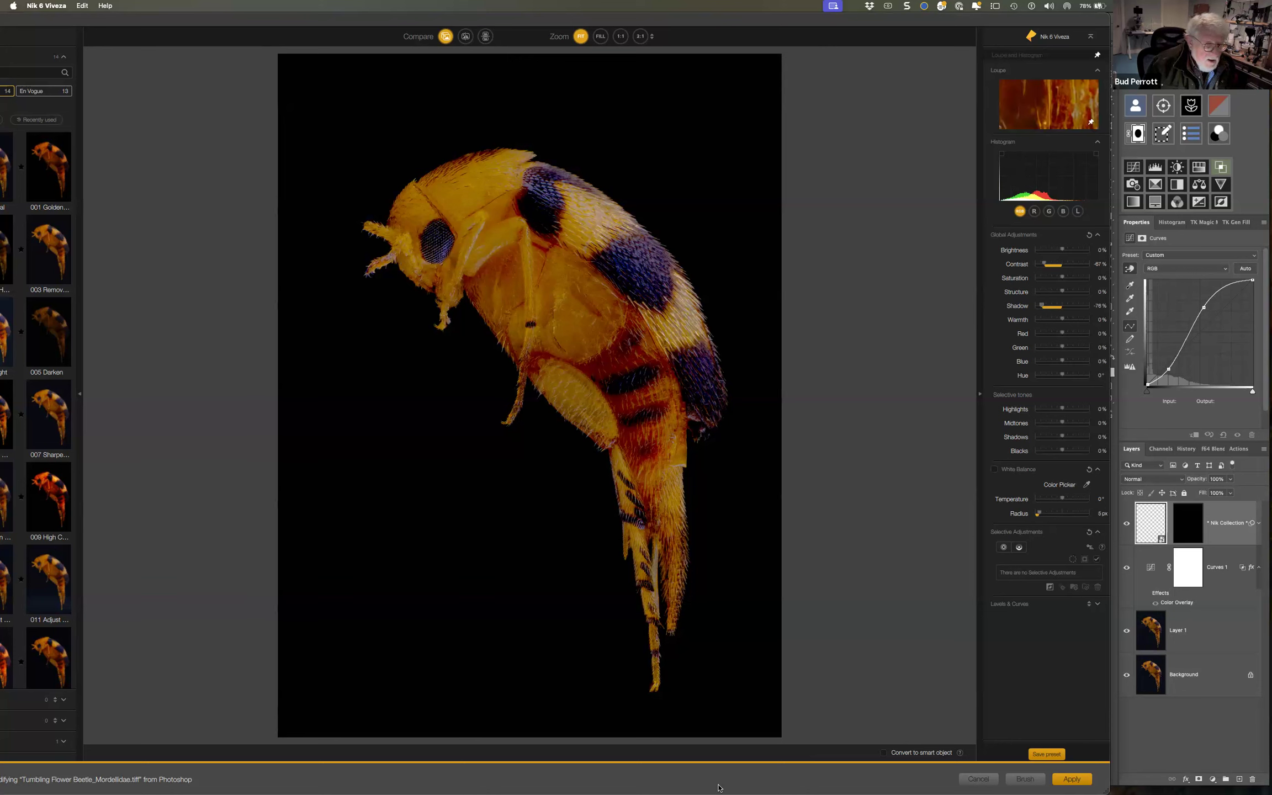
Quit Nik 6 Viveza without saving the adjustments and close the two floating Nik palettes in Photoshop
mouse_move(719, 786)
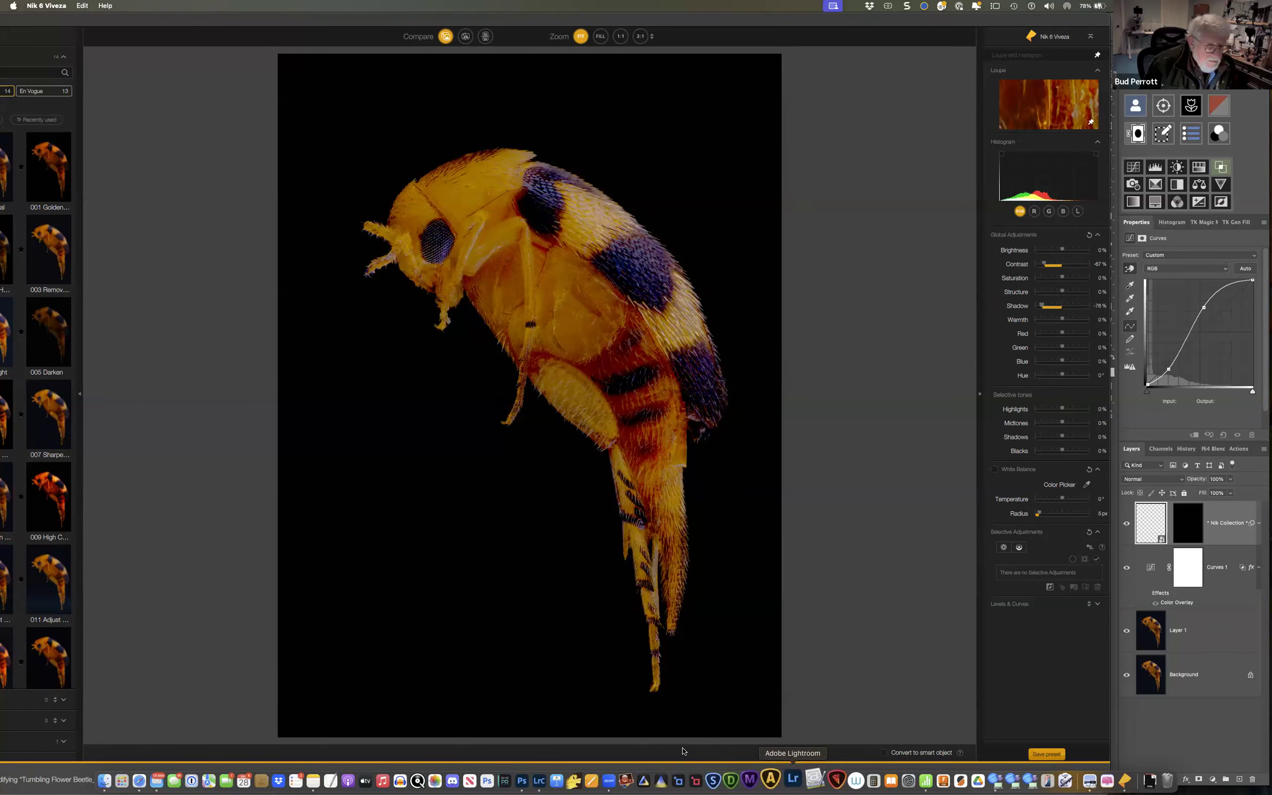
click(50, 6)
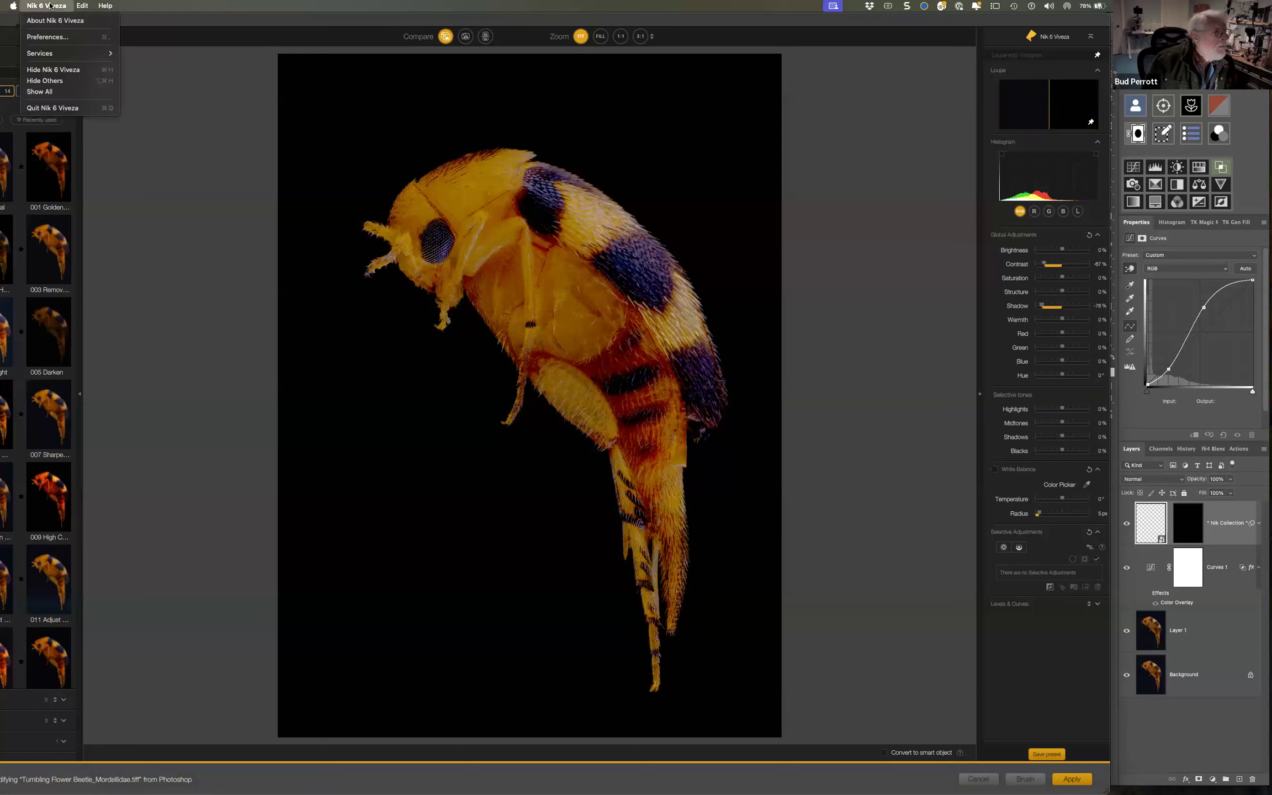
click(60, 109)
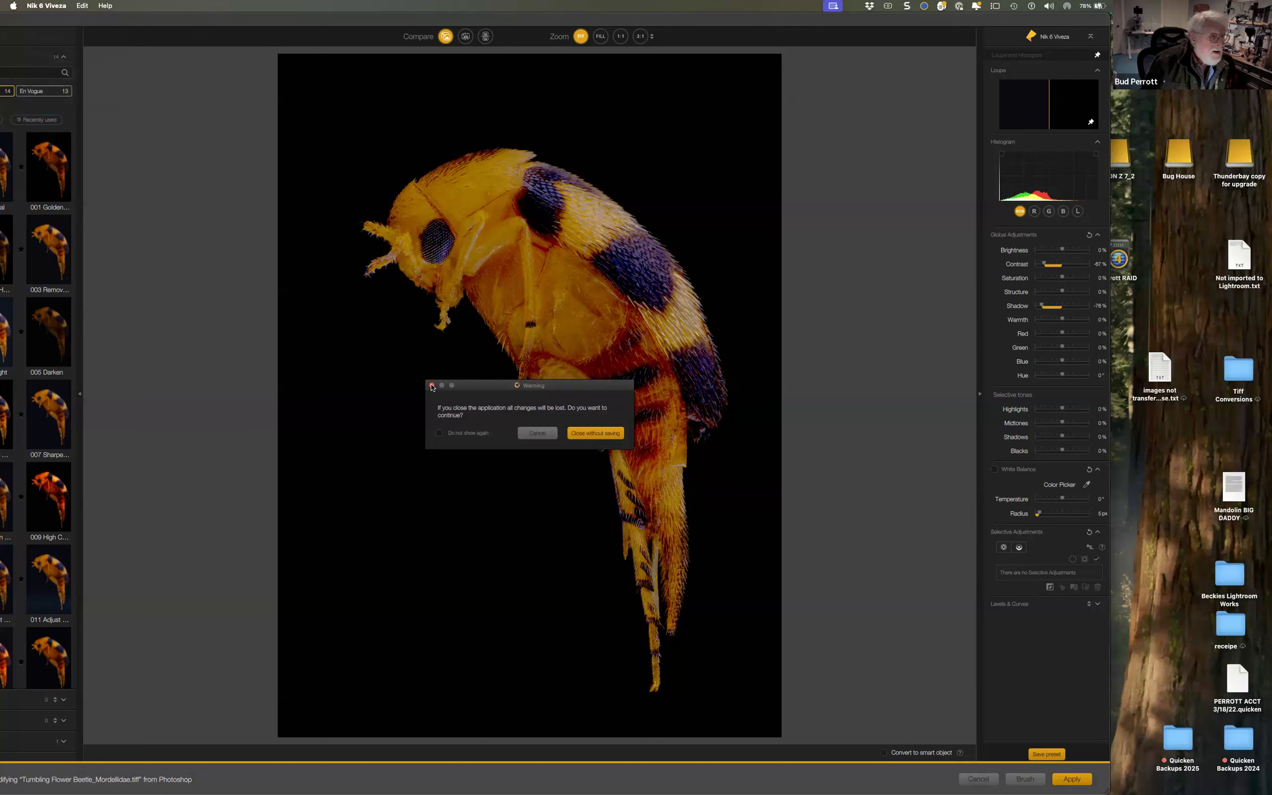
click(432, 386)
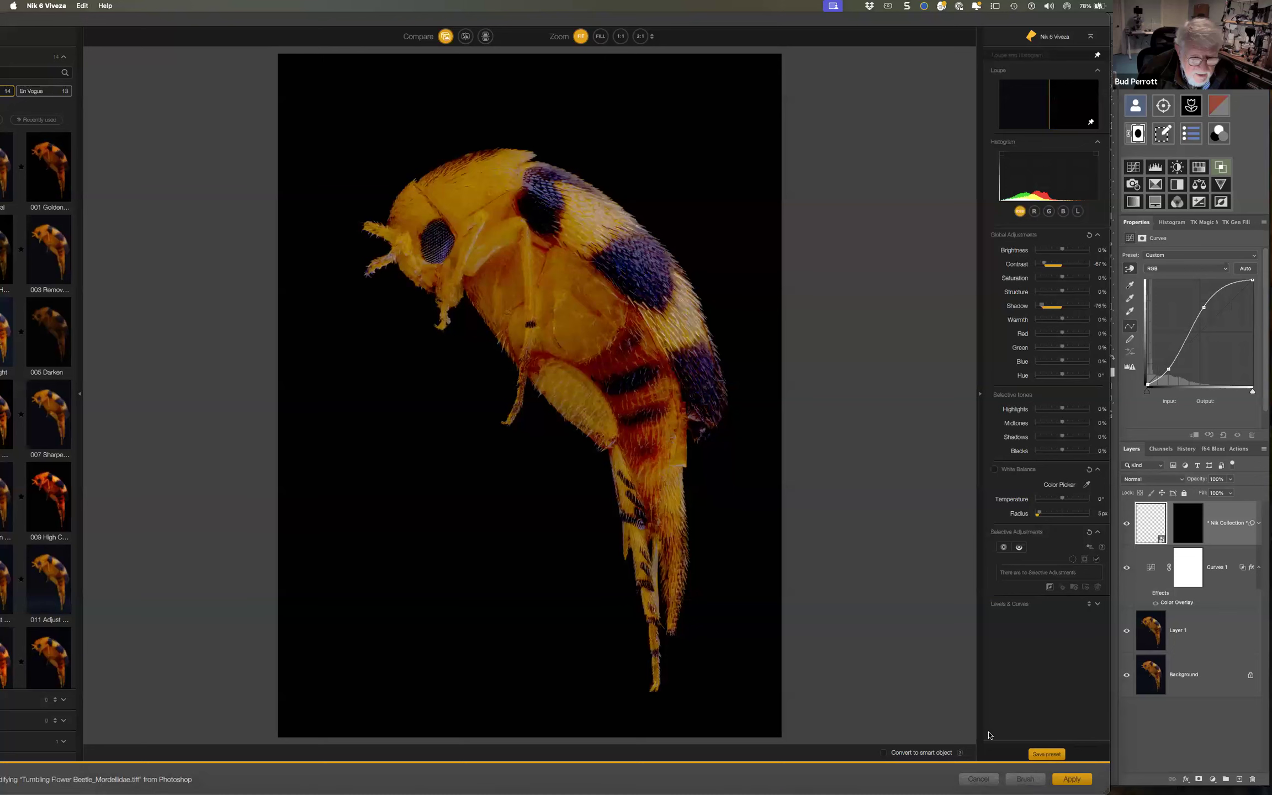
click(47, 6)
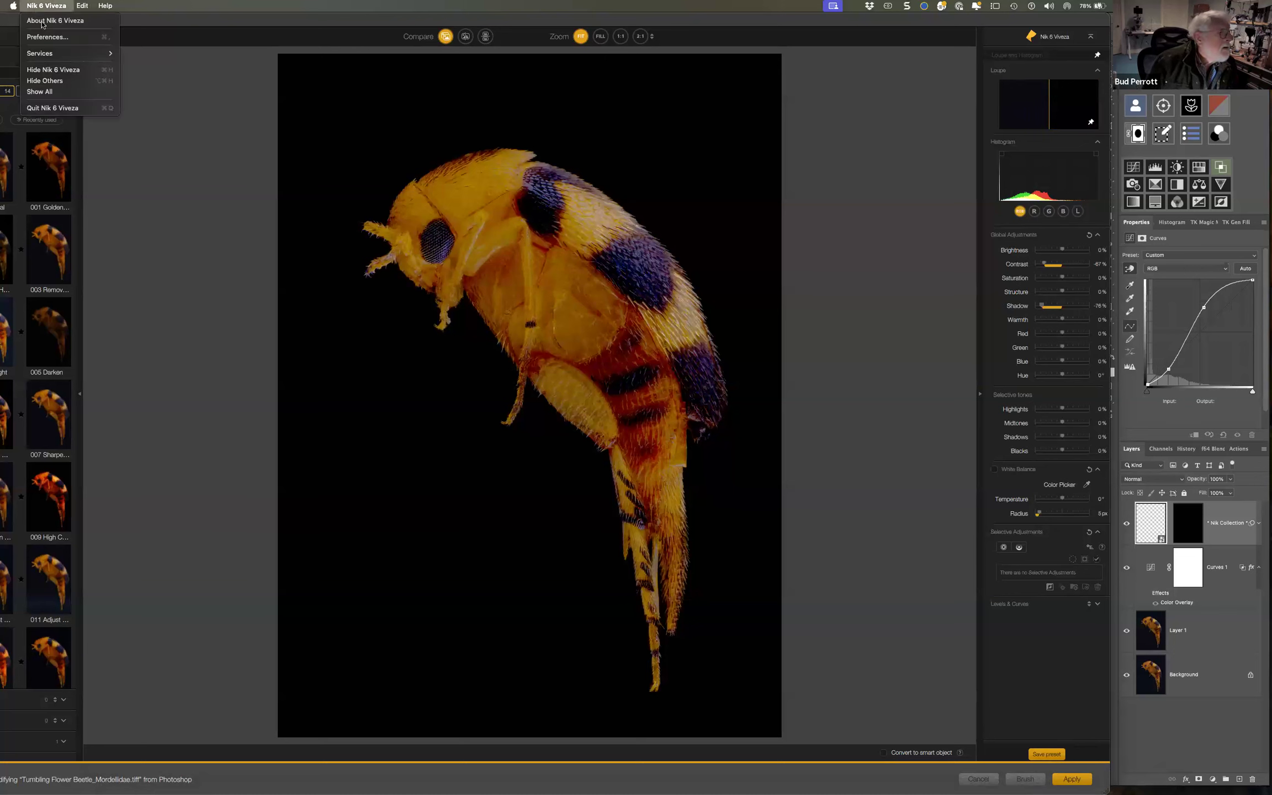
click(59, 107)
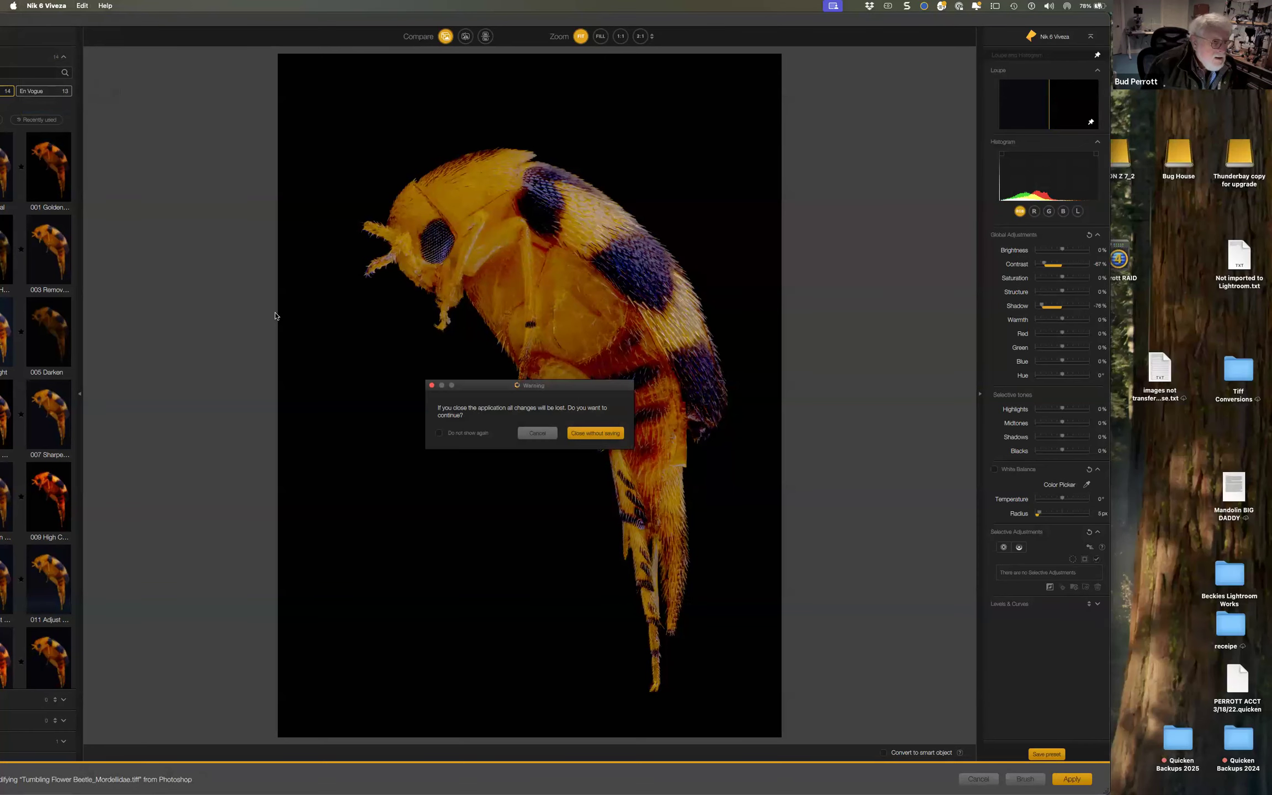
click(593, 435)
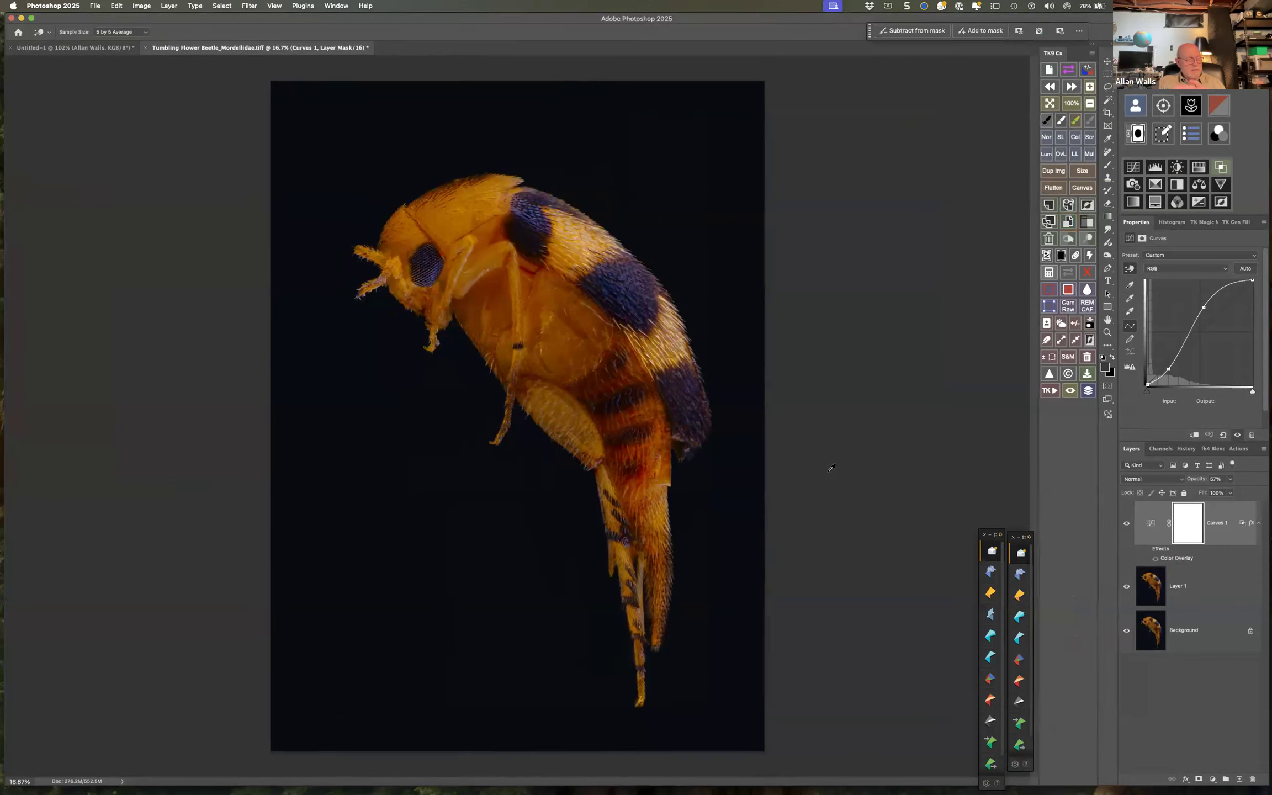
click(984, 535)
click(1014, 534)
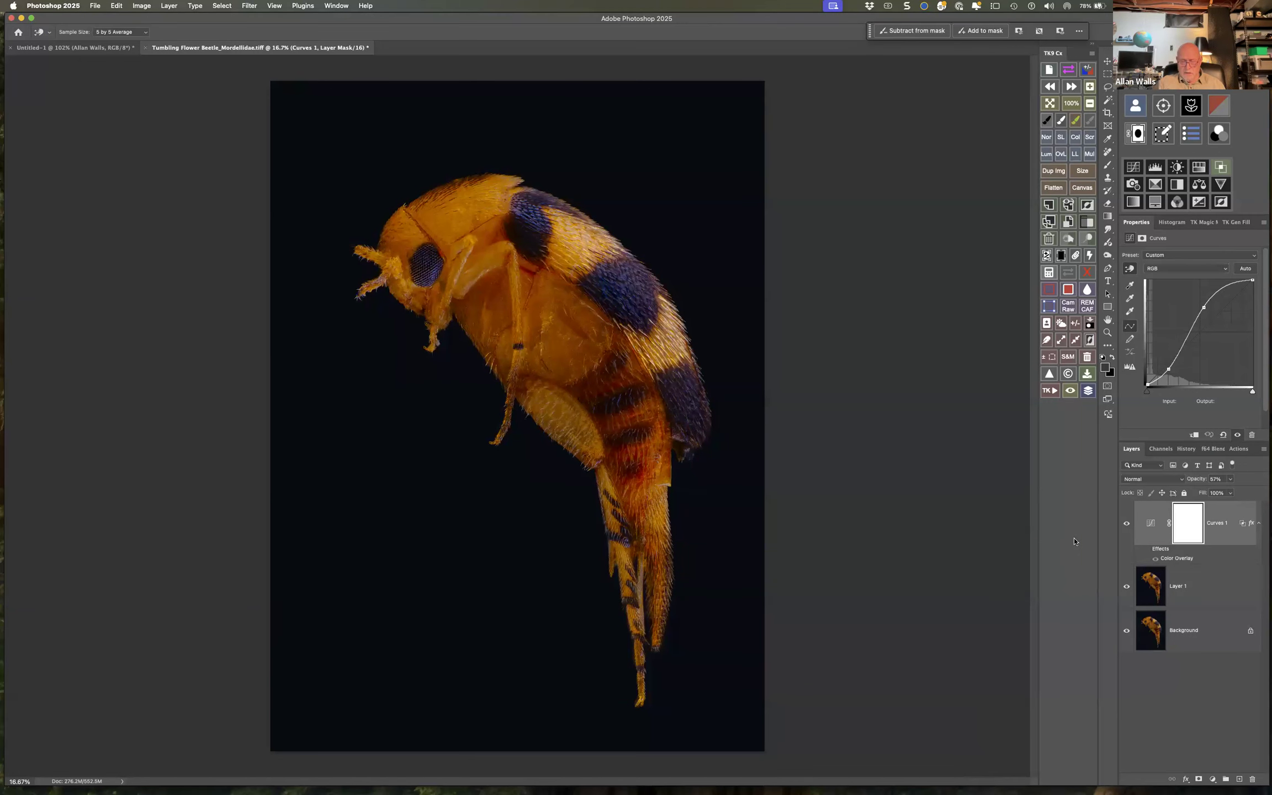